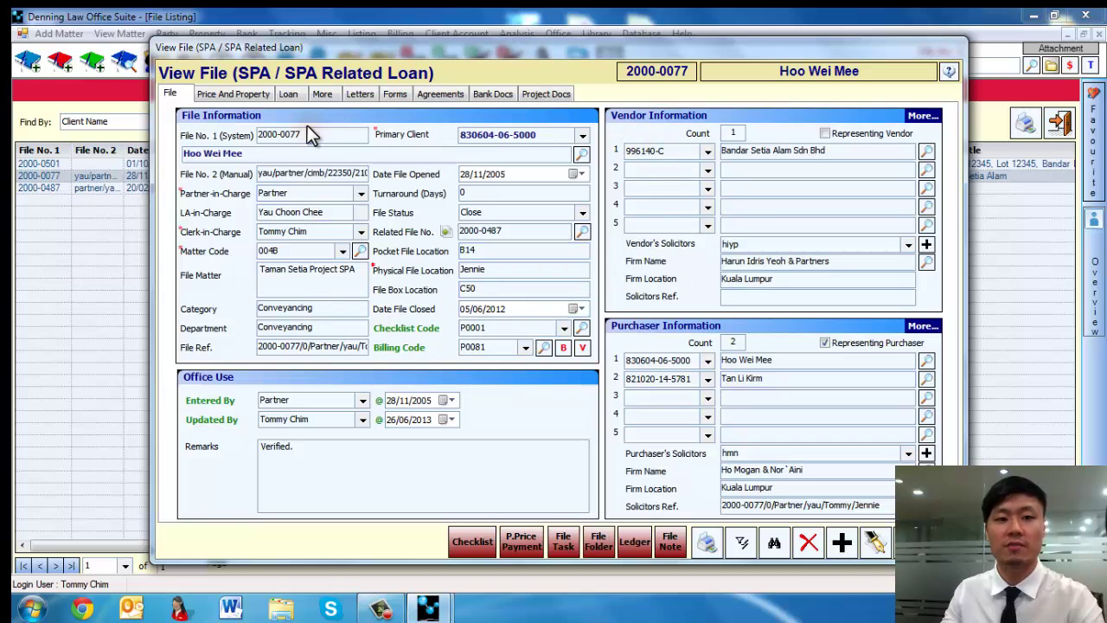
Look over the matter's price and property details and its loan details, and return to the general file information
click(269, 98)
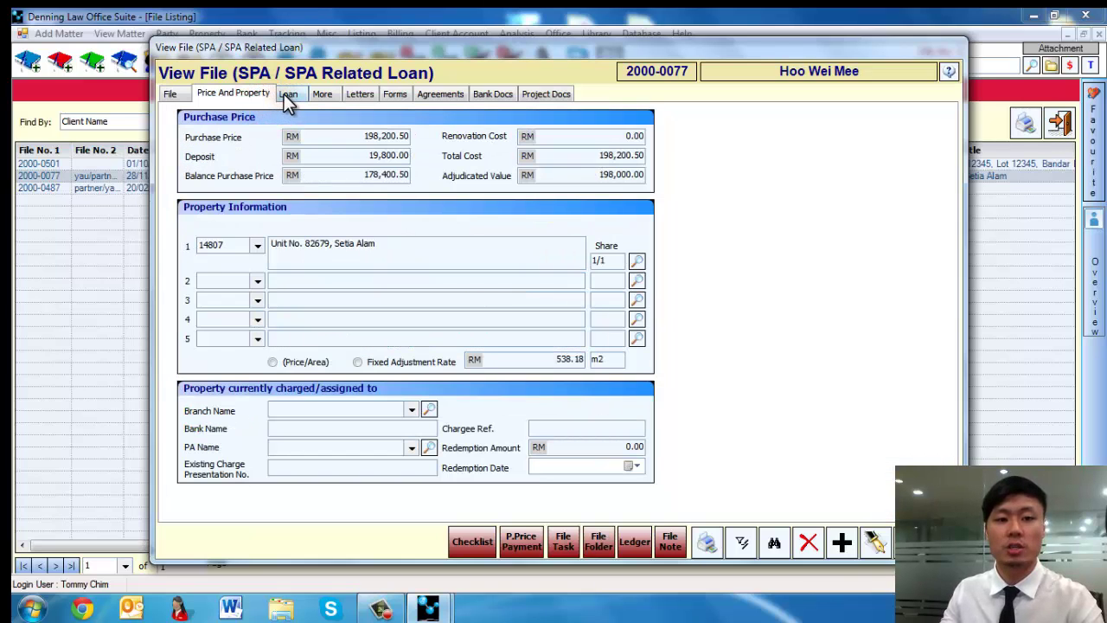
click(284, 93)
click(173, 95)
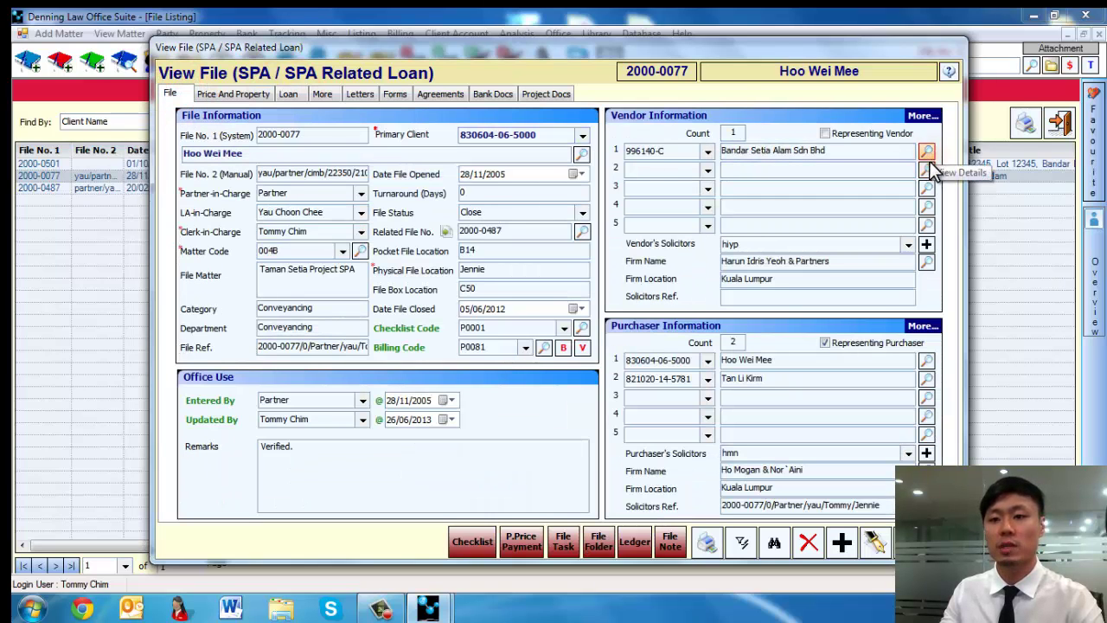
View the first purchaser's party record, close it, and check the file's physical location field
click(926, 362)
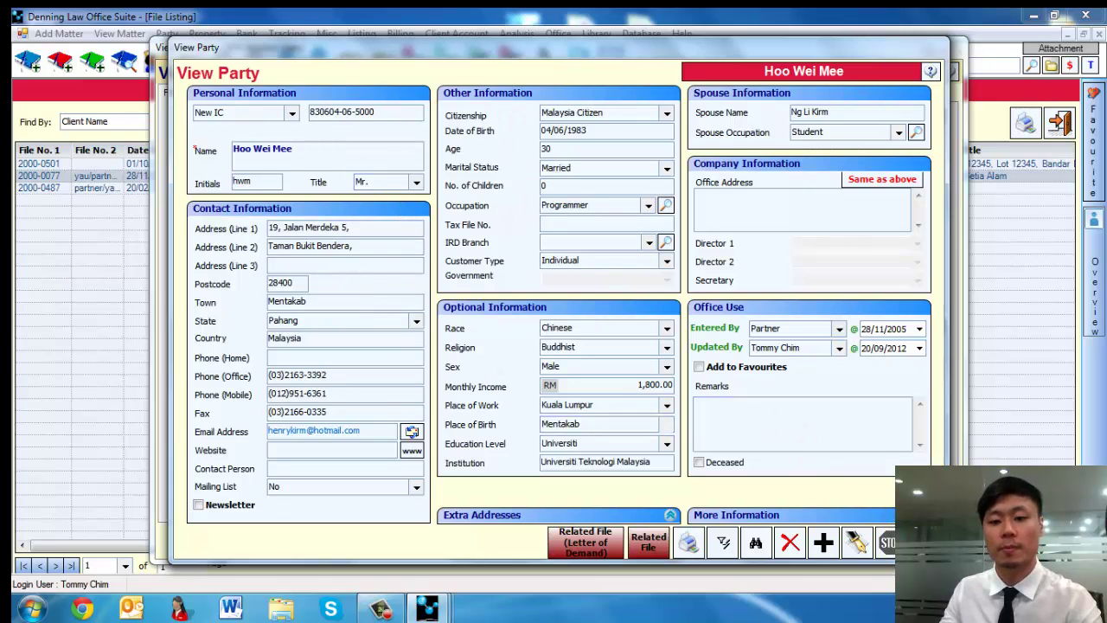
click(923, 542)
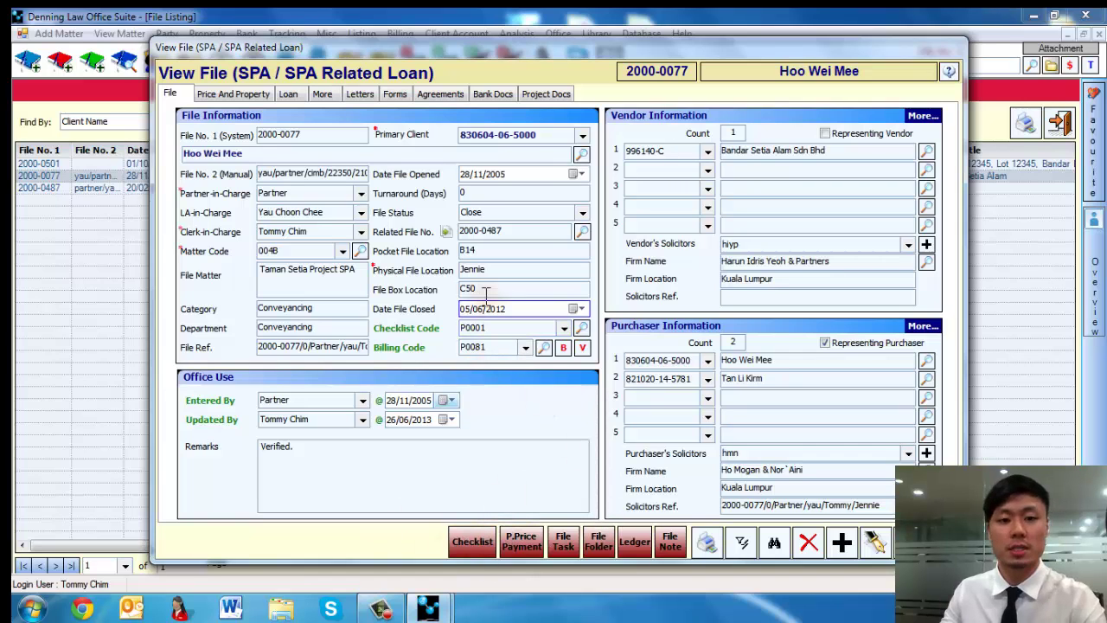
click(461, 271)
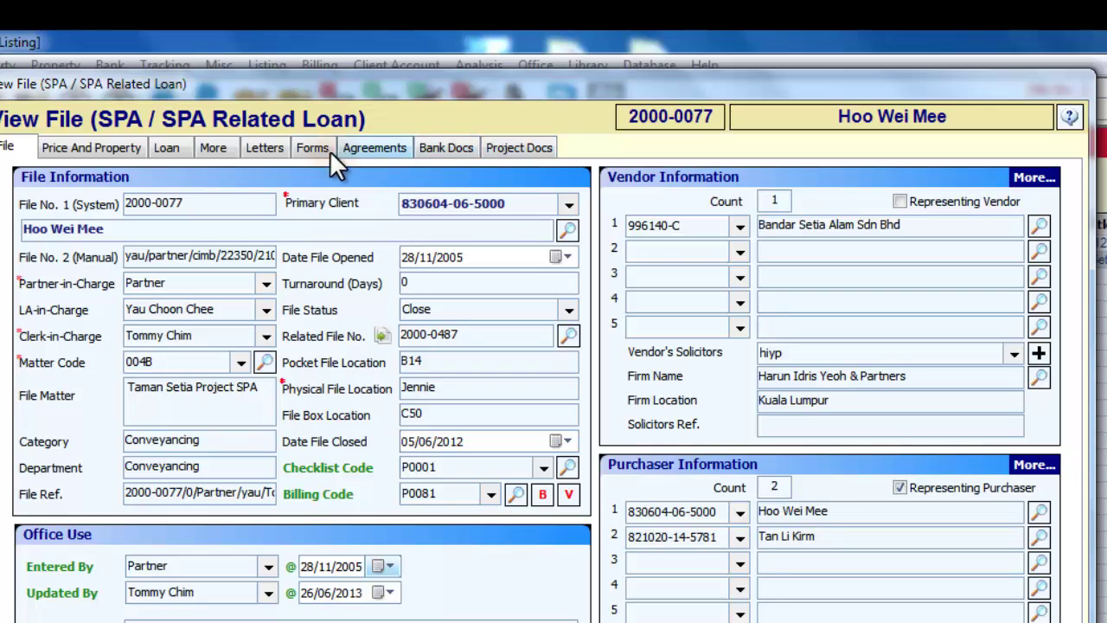
Look through the matter's template categories for letters, forms, agreements, bank documents and project documents
click(282, 149)
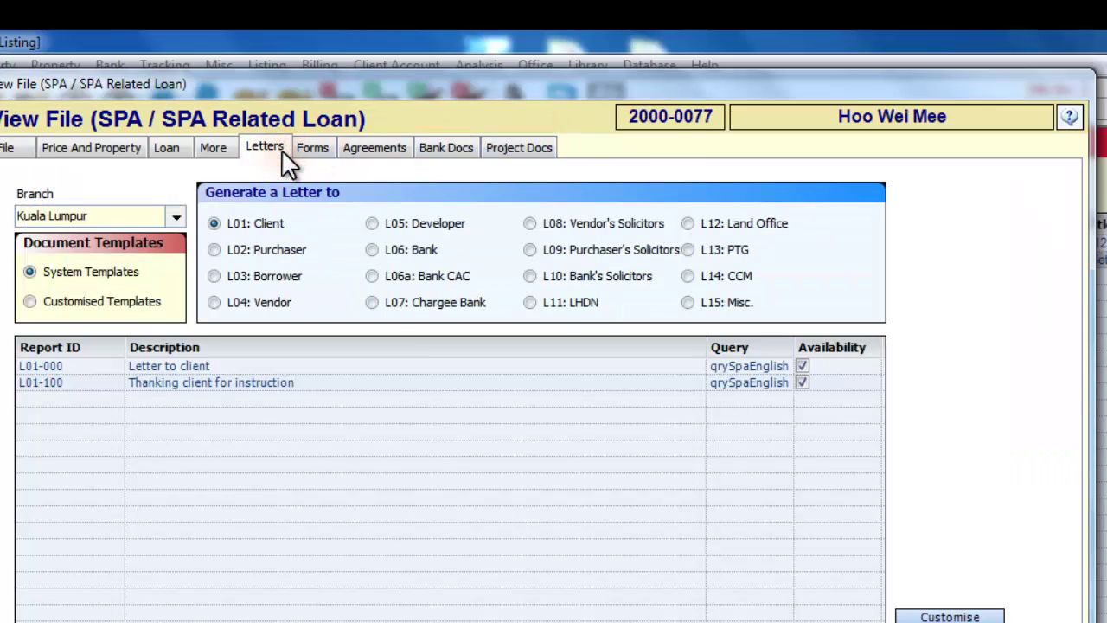
click(313, 149)
click(373, 148)
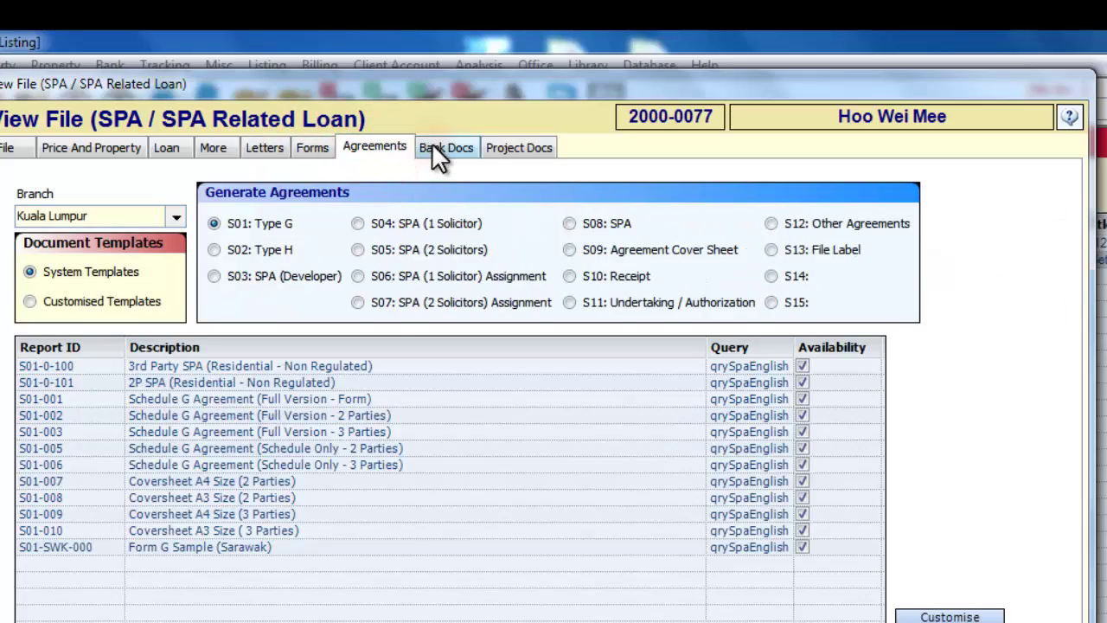
click(445, 147)
click(486, 146)
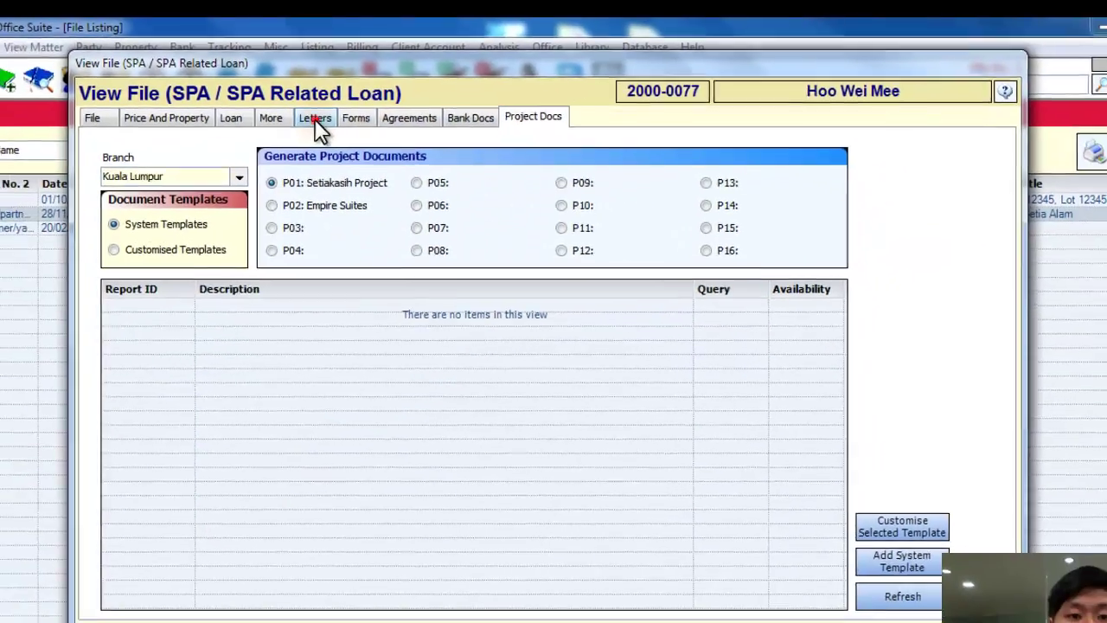
Generate the L02: Purchaser letter L02-100, "To enclose stamped SPA & inform re Completion Date", accepting the disclaimer and dismissing the Office activation notice
click(264, 148)
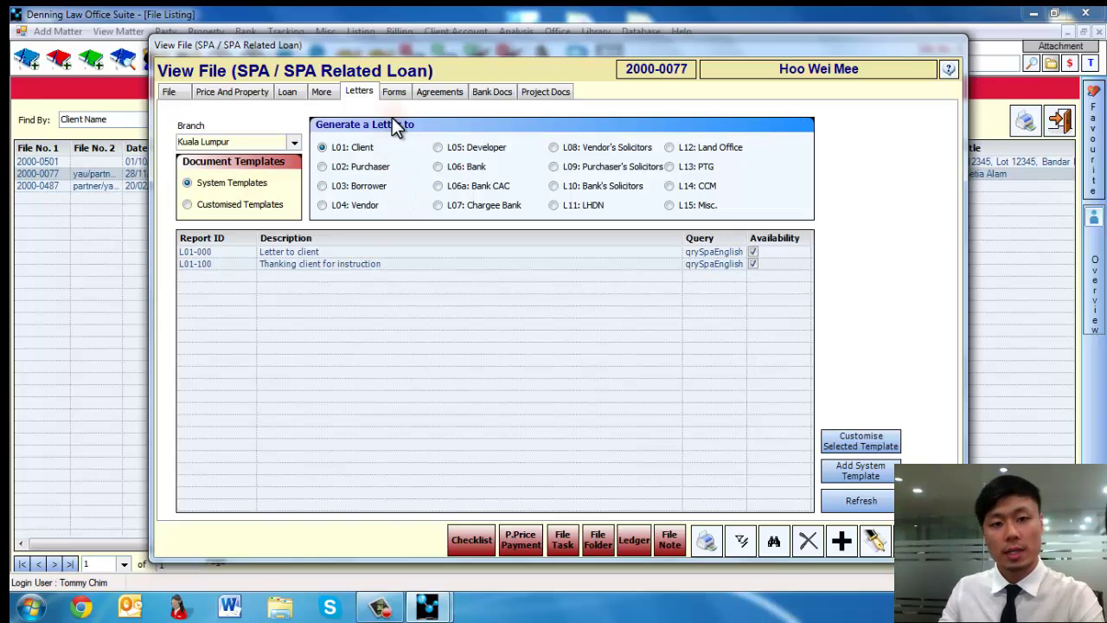
click(365, 171)
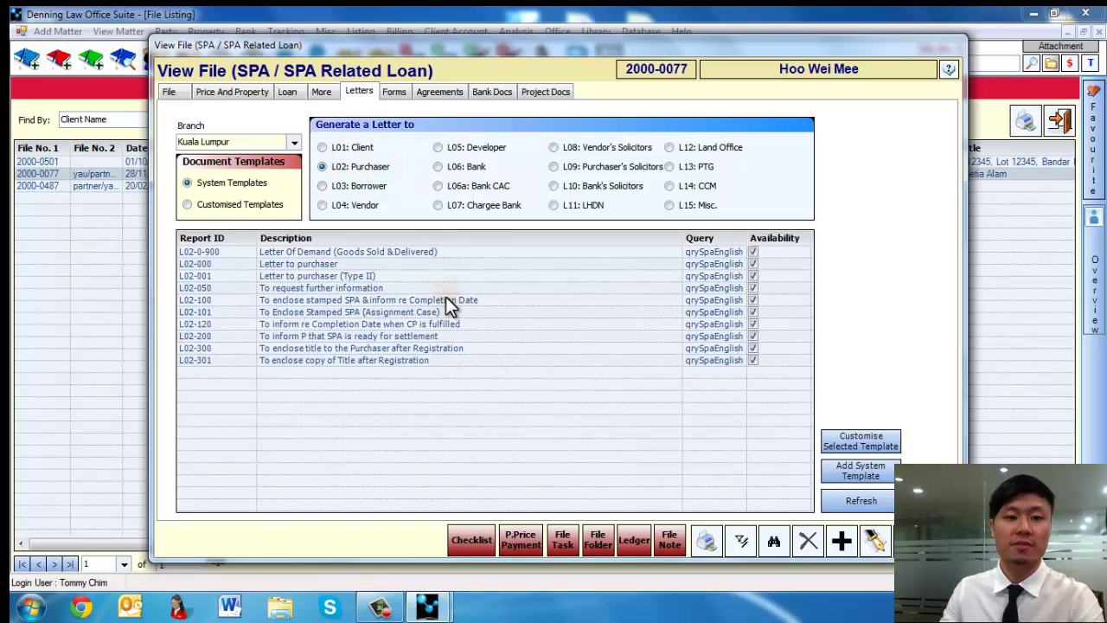
click(332, 300)
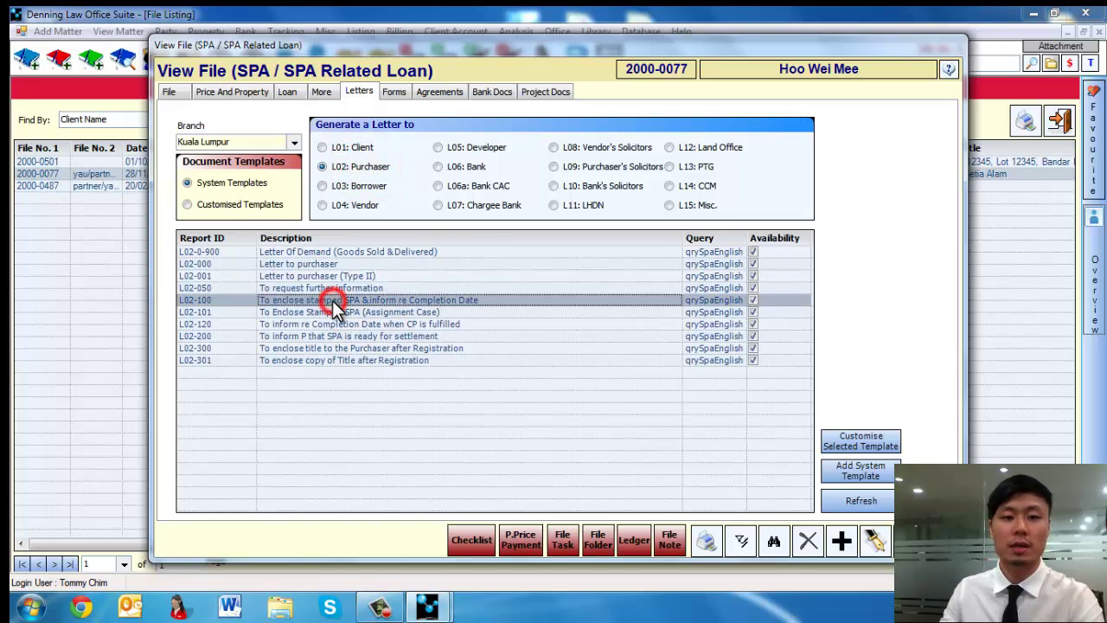
double_click(423, 300)
click(461, 427)
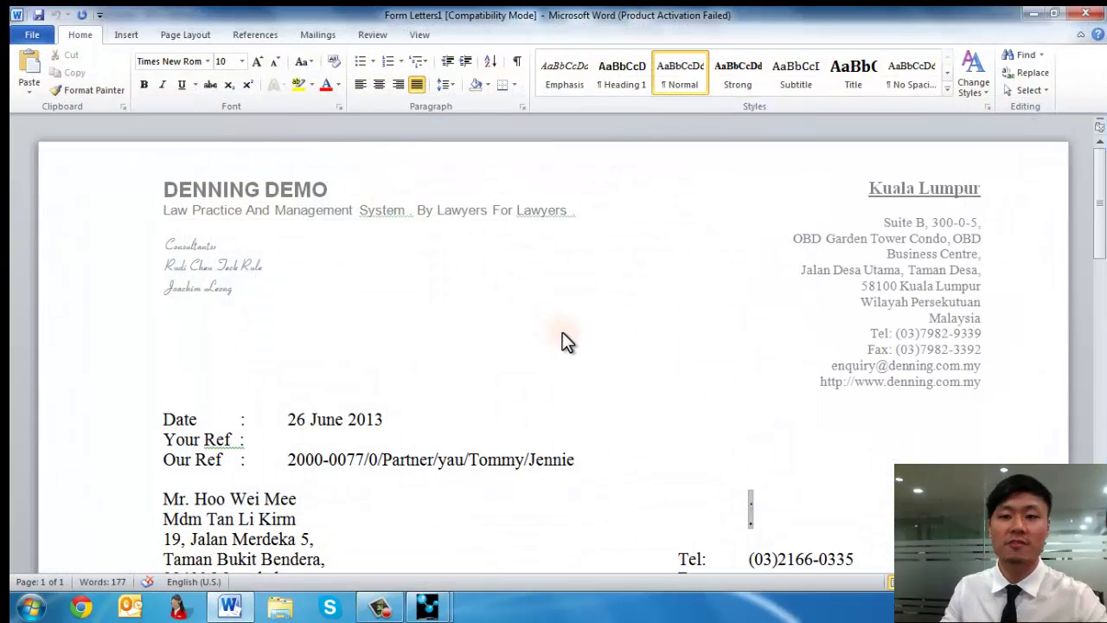
click(710, 450)
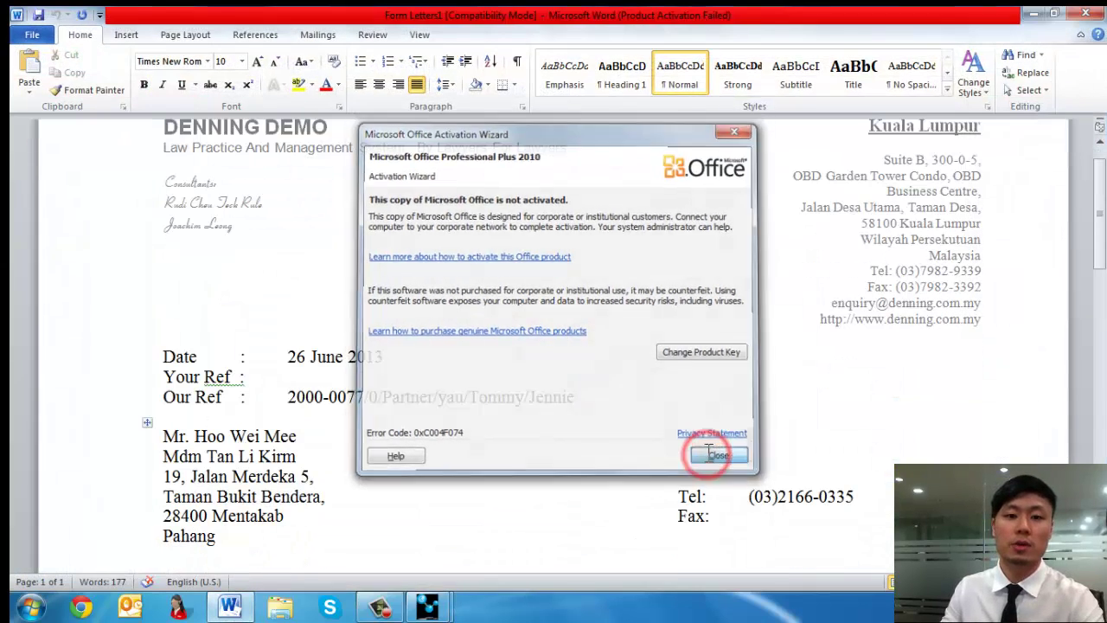
Read the generated purchaser letter from the letterhead to the signature block and close the document
scroll(552, 249, down, 3)
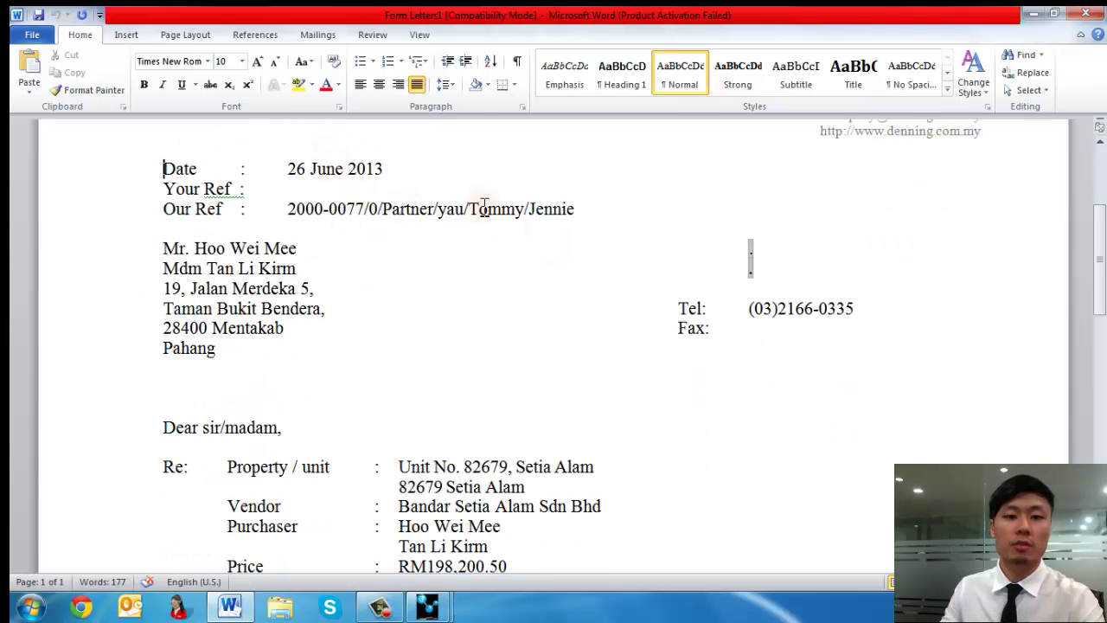
scroll(721, 349, down, 4)
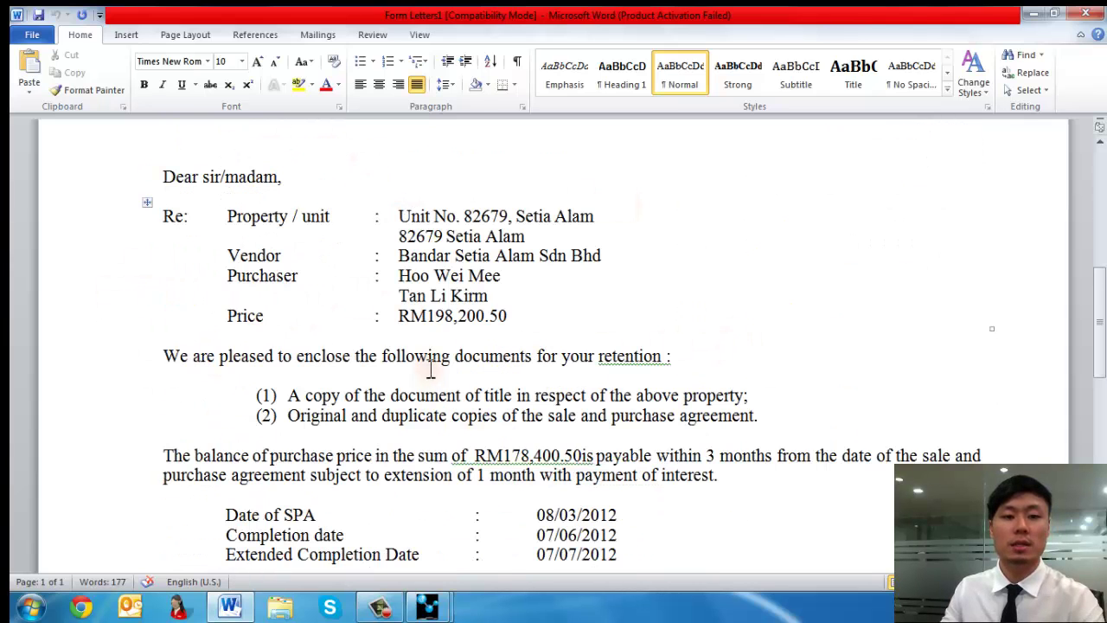
scroll(446, 338, down, 2)
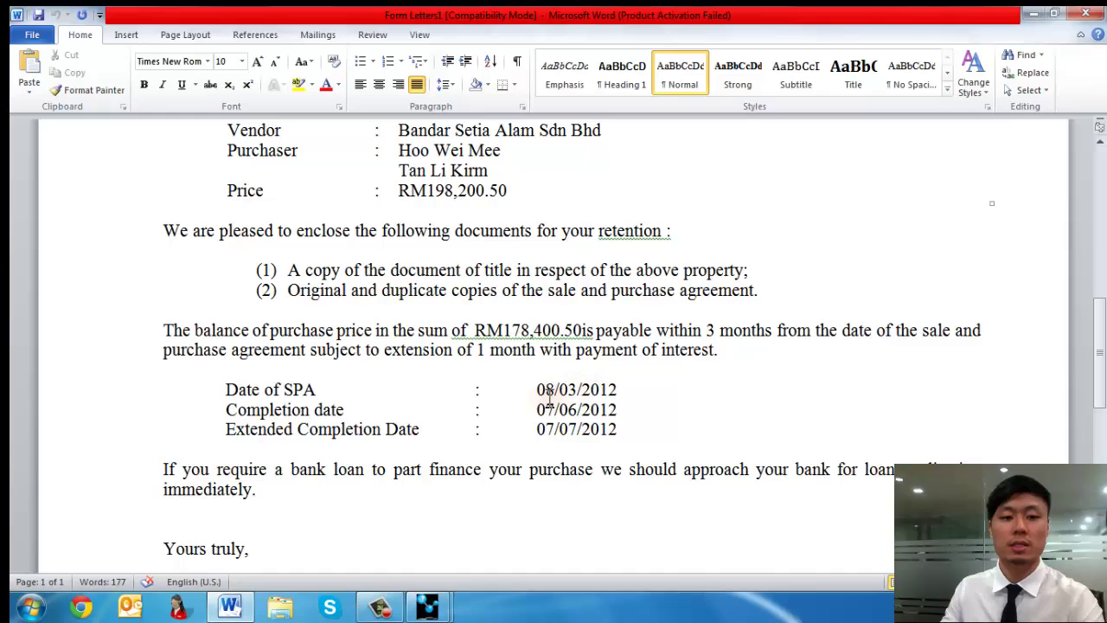
scroll(632, 441, down, 5)
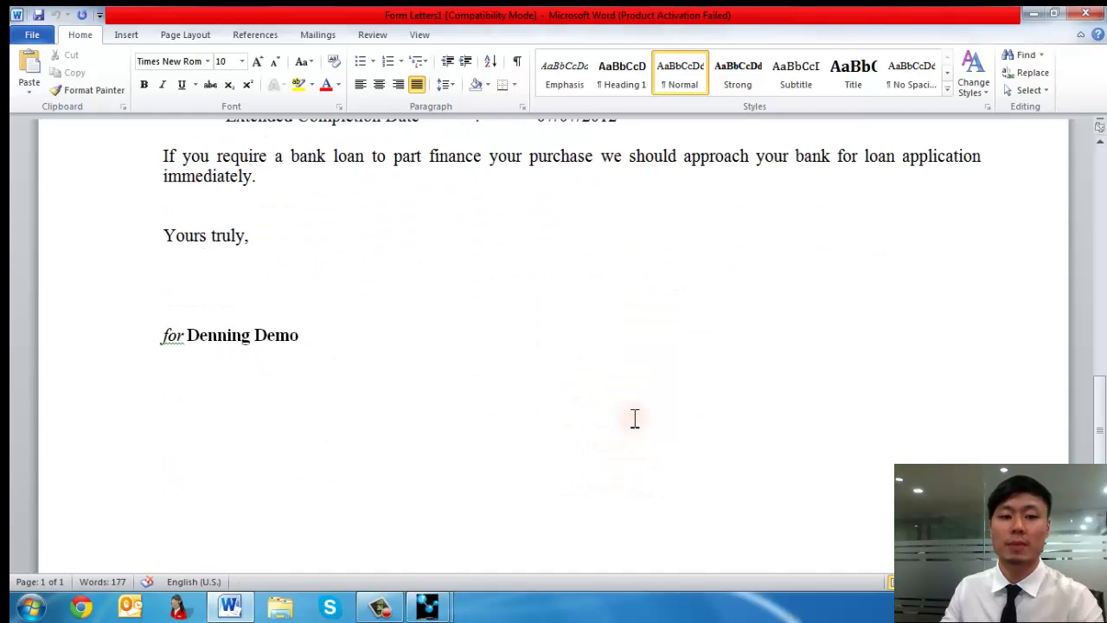
scroll(633, 420, up, 1)
key(ctrl+Home)
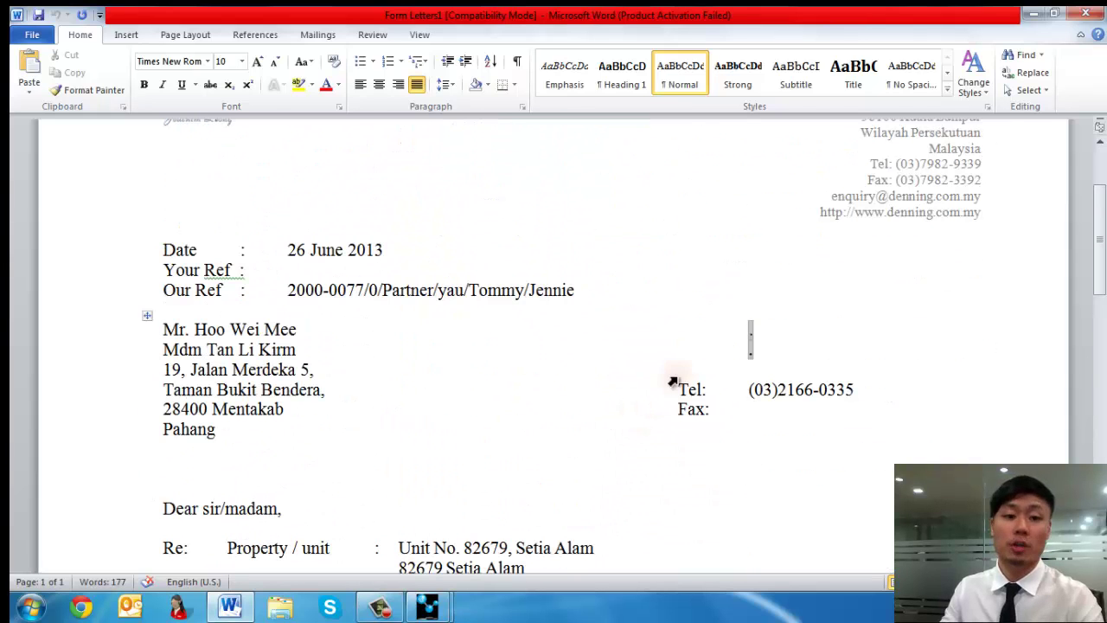
click(1086, 14)
click(563, 330)
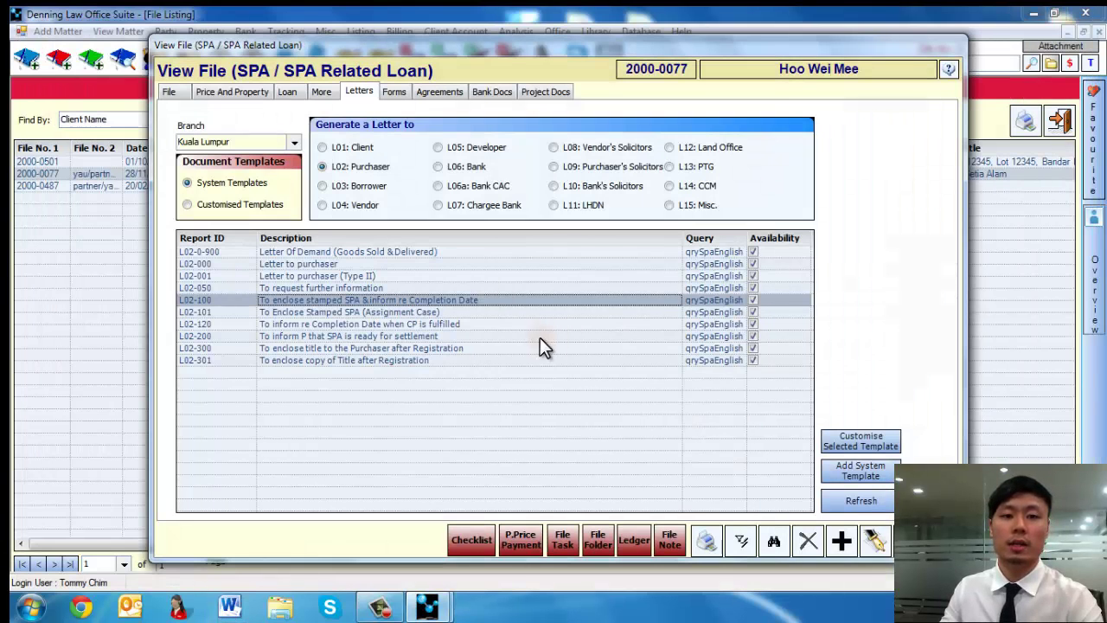
Generate the F02: MOT (SPA) form F02-301, "14A (C-M) - SPA", accepting the disclaimer and dismissing the Office activation notice
click(398, 91)
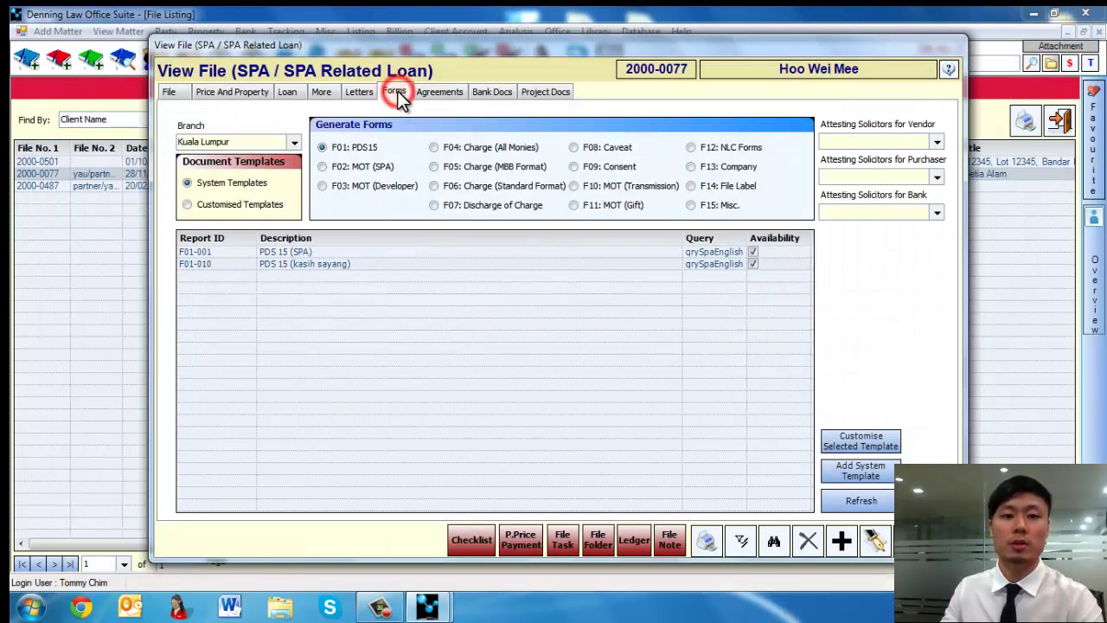
click(367, 170)
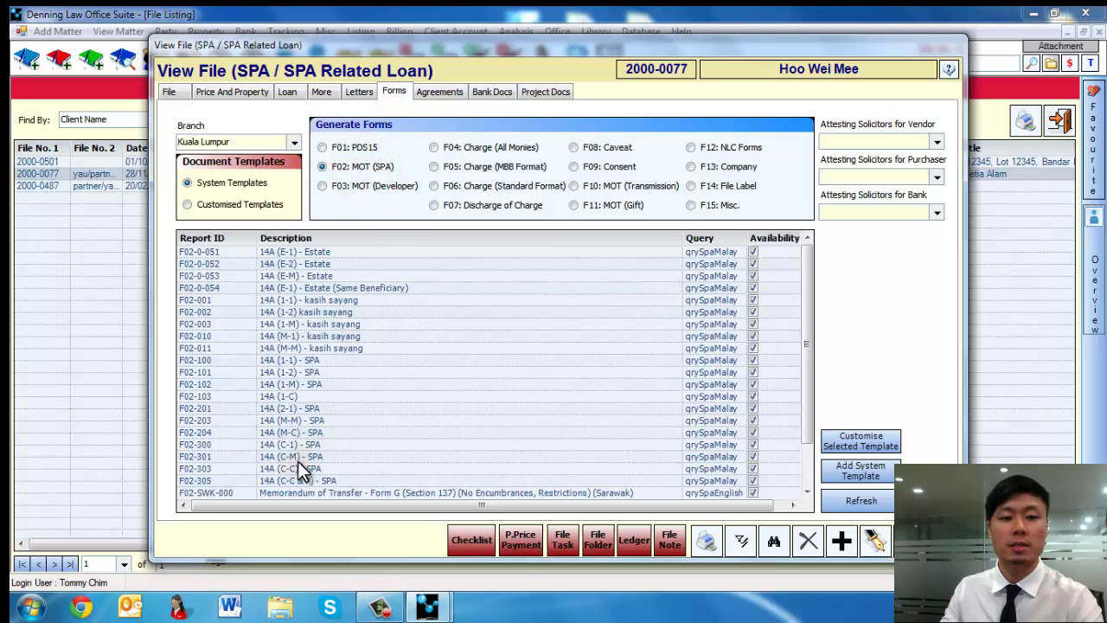
click(298, 457)
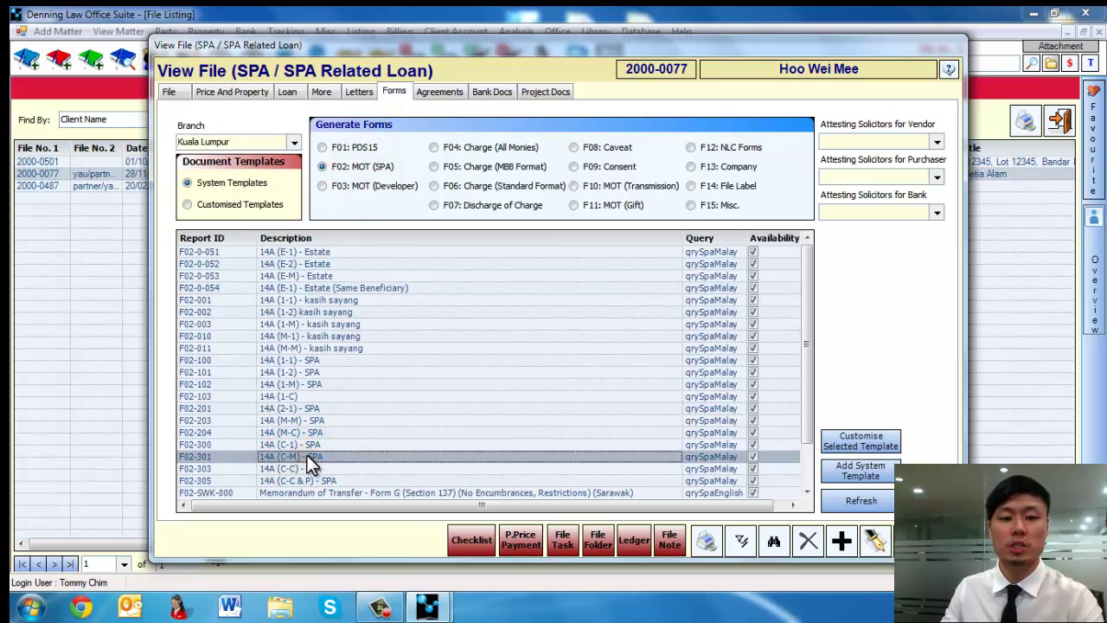
double_click(307, 455)
click(470, 430)
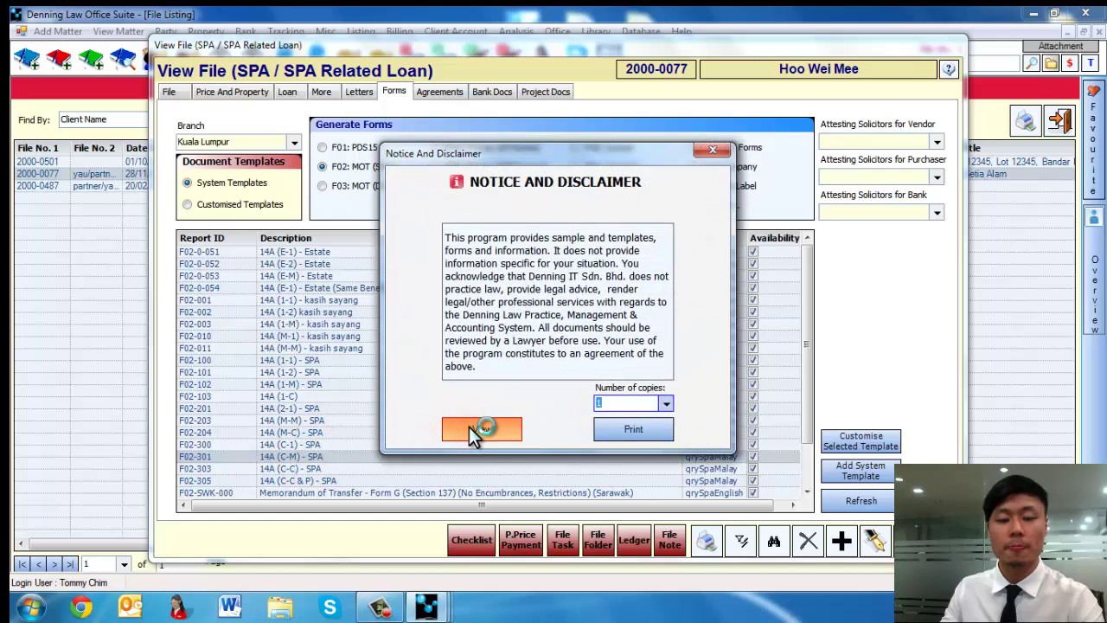
click(473, 432)
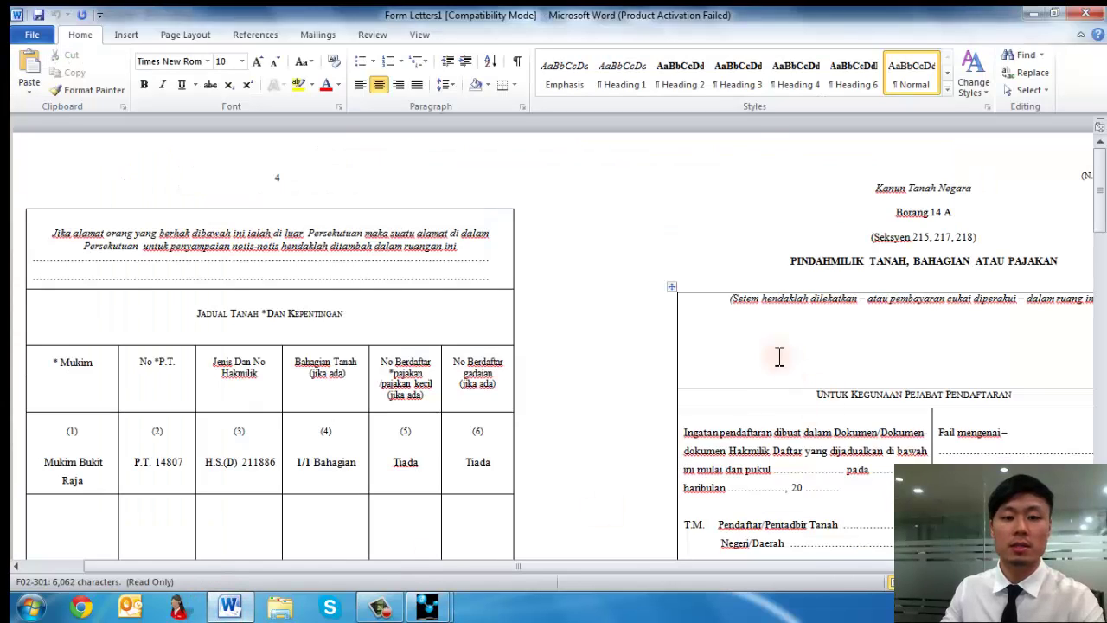
click(717, 452)
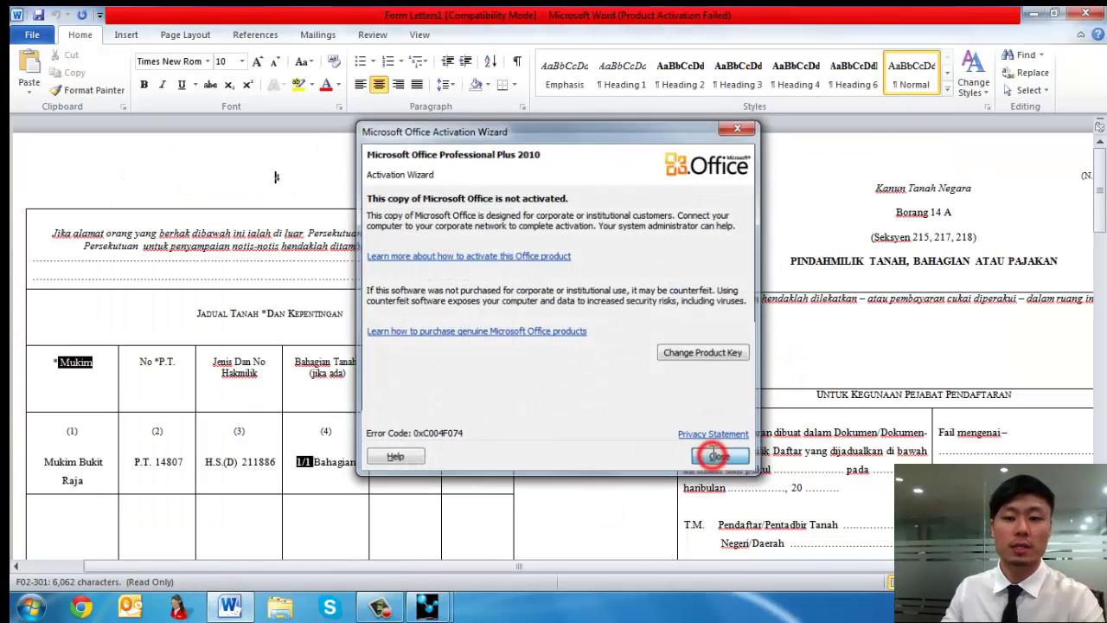
Examine the generated Borang 14A form, checking the merged land schedule, vendor, price and purchaser details
scroll(159, 381, down, 4)
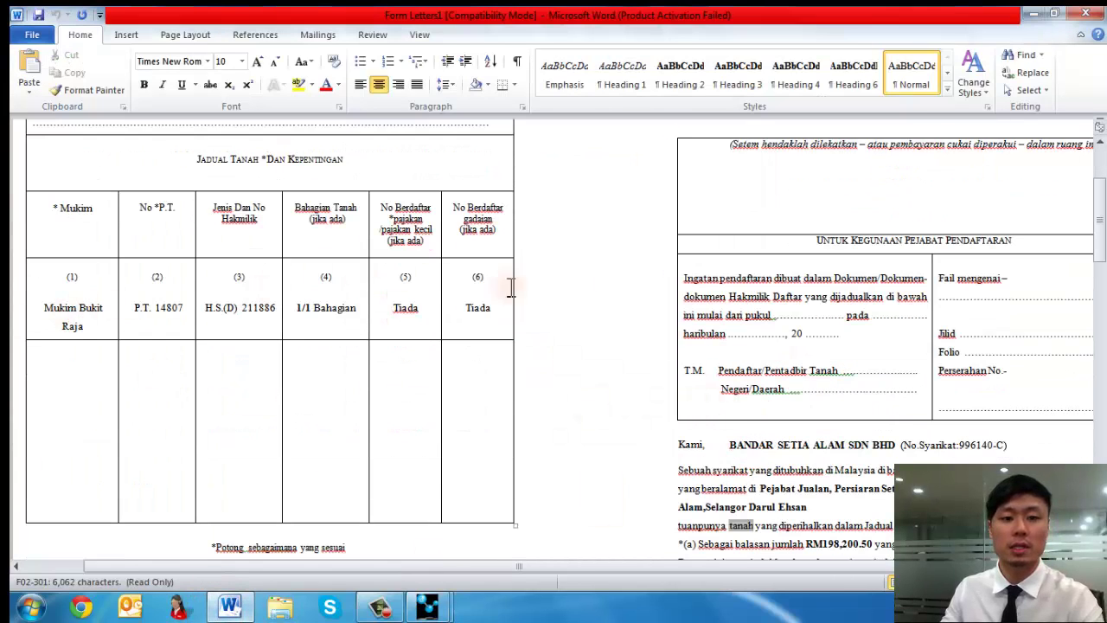
scroll(832, 341, down, 3)
scroll(835, 346, down, 13)
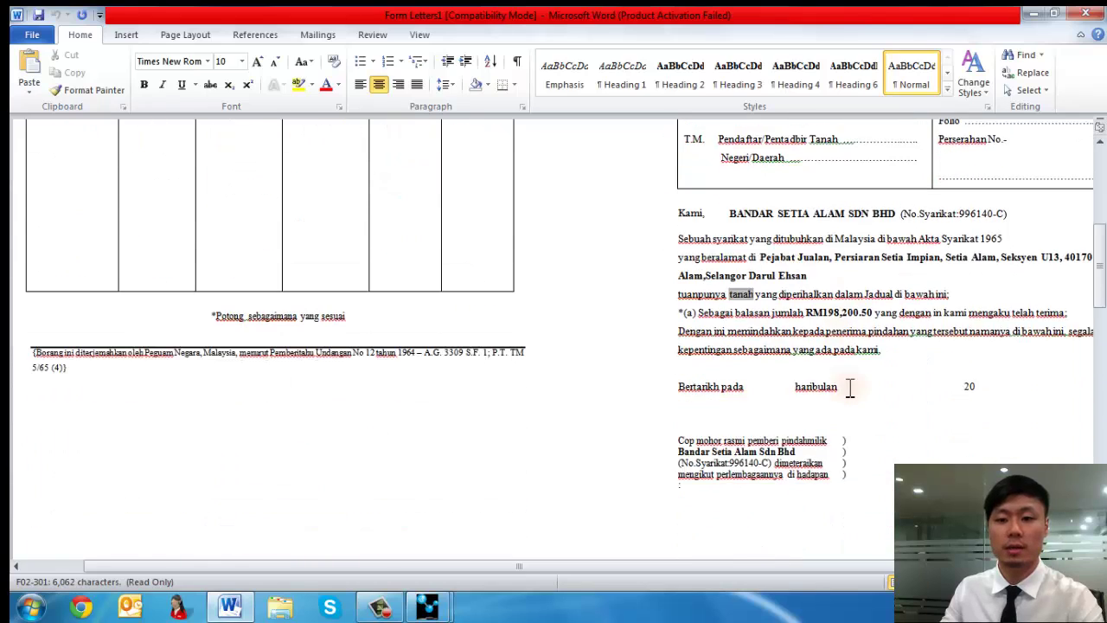
scroll(848, 390, down, 3)
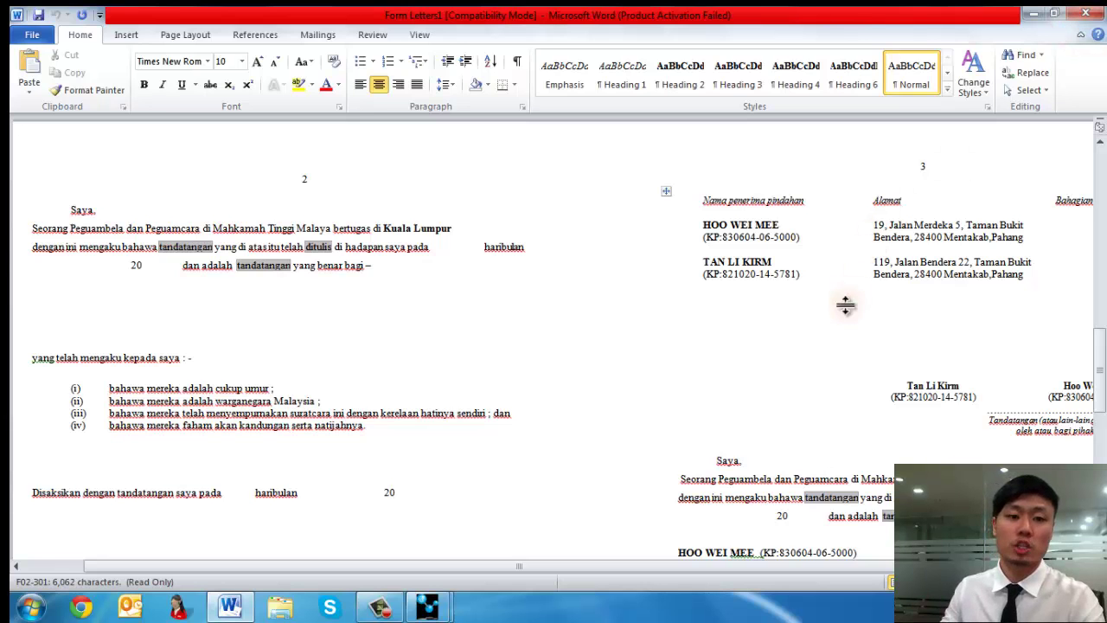
scroll(845, 305, up, 20)
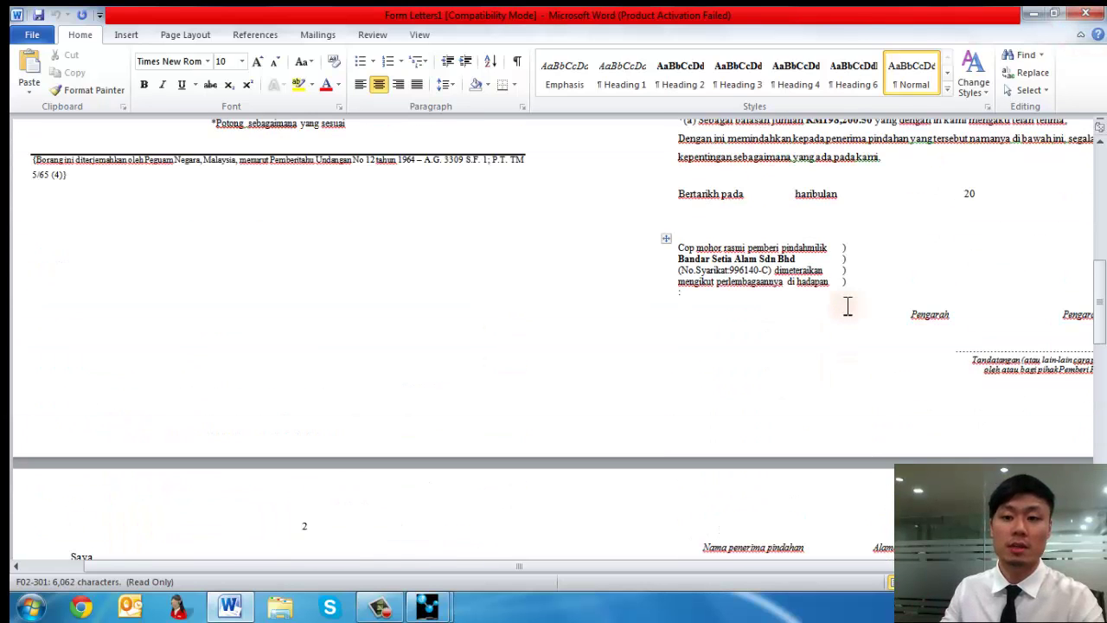
scroll(843, 307, down, 4)
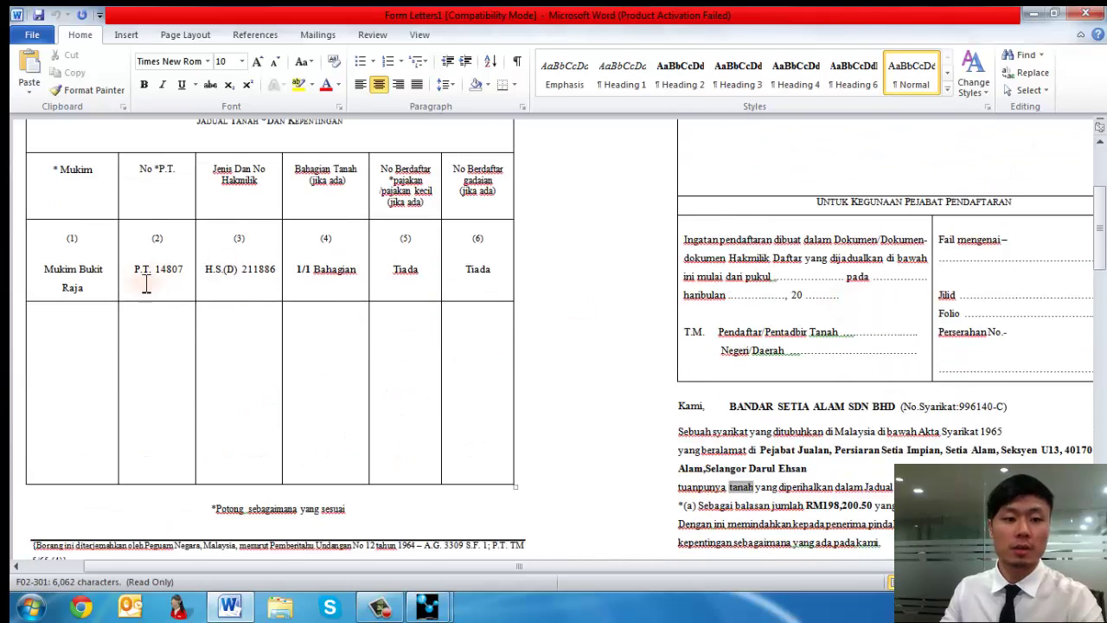
scroll(146, 283, up, 2)
scroll(833, 242, down, 7)
scroll(832, 242, down, 10)
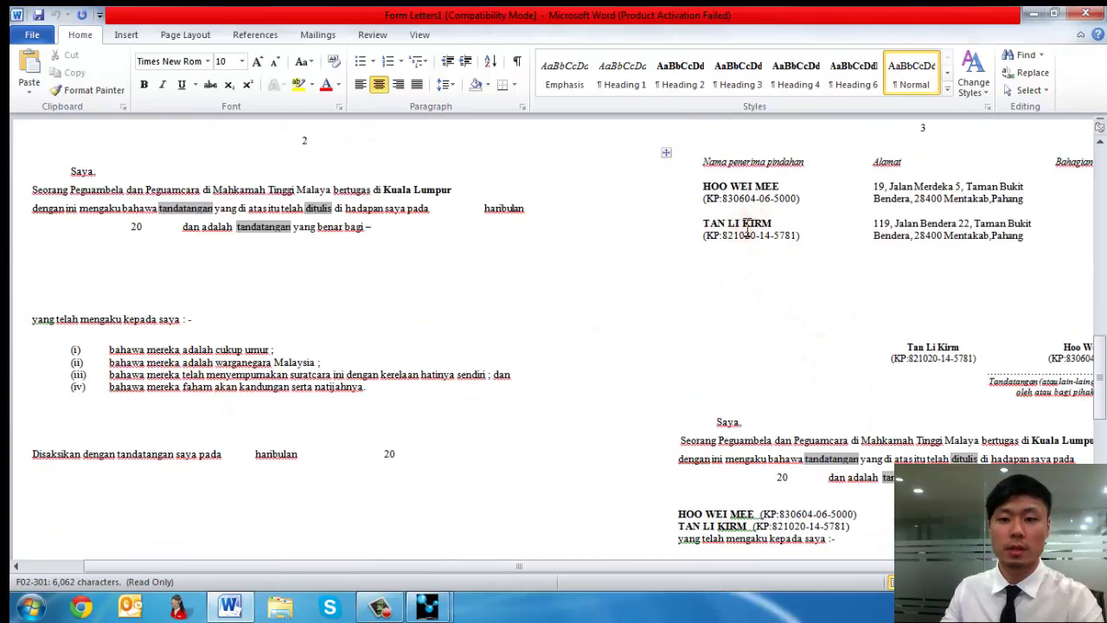
Switch back to the matter in Denning Law Office Suite and review its file, price and property, and loan information
mouse_move(430, 604)
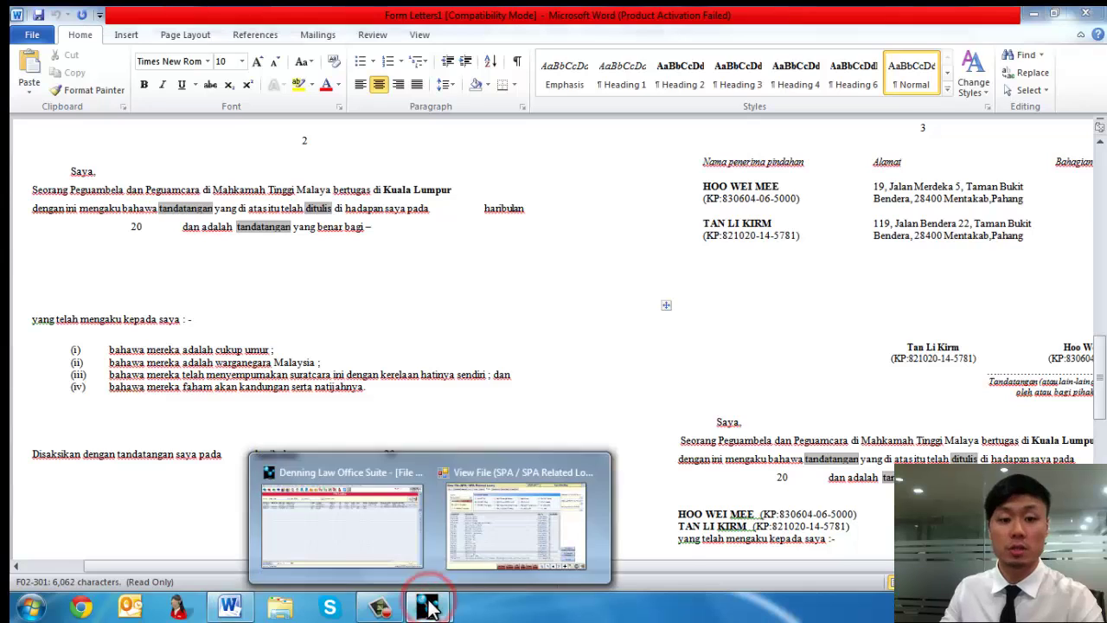
click(467, 517)
click(170, 93)
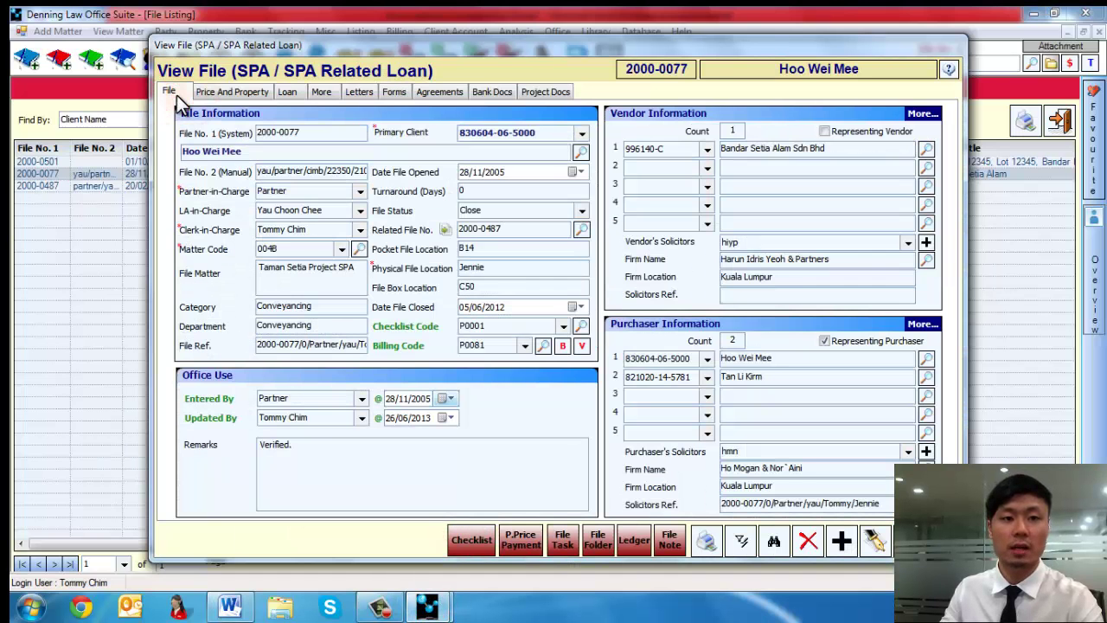
click(215, 95)
click(286, 93)
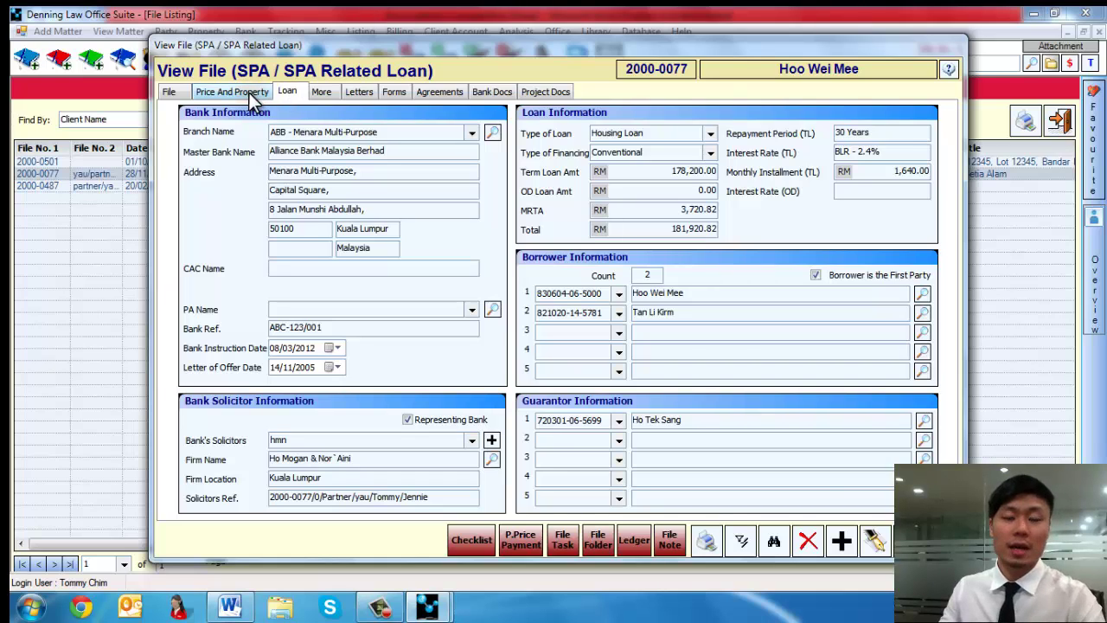
click(171, 92)
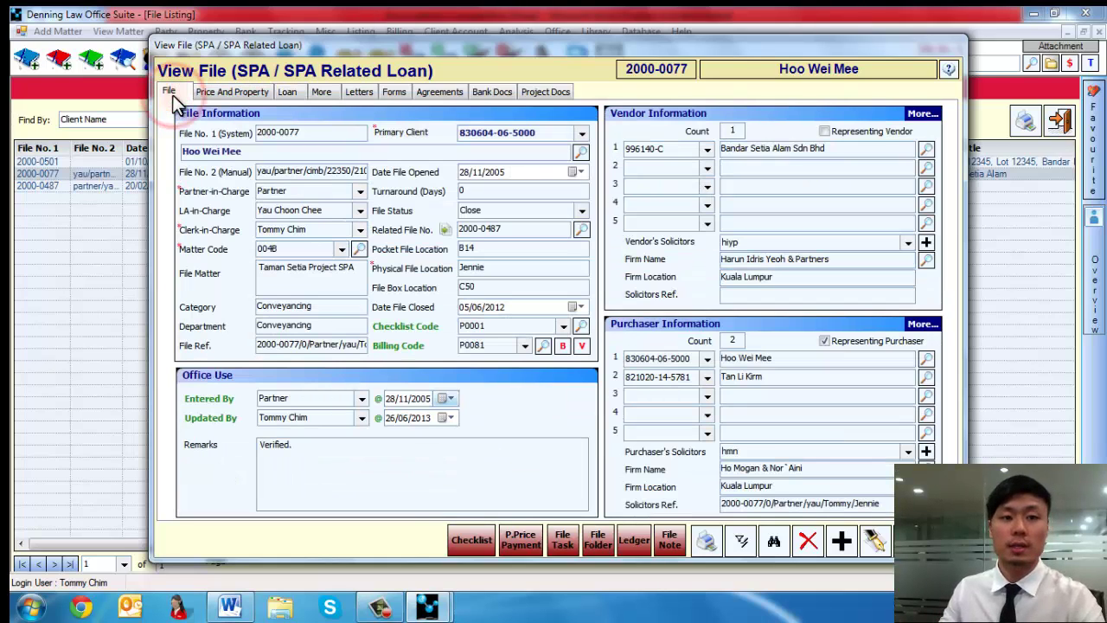
Review the matter's price and property, loan, letters and forms sections, and bring up the S01: Type G agreement templates
click(212, 93)
click(282, 93)
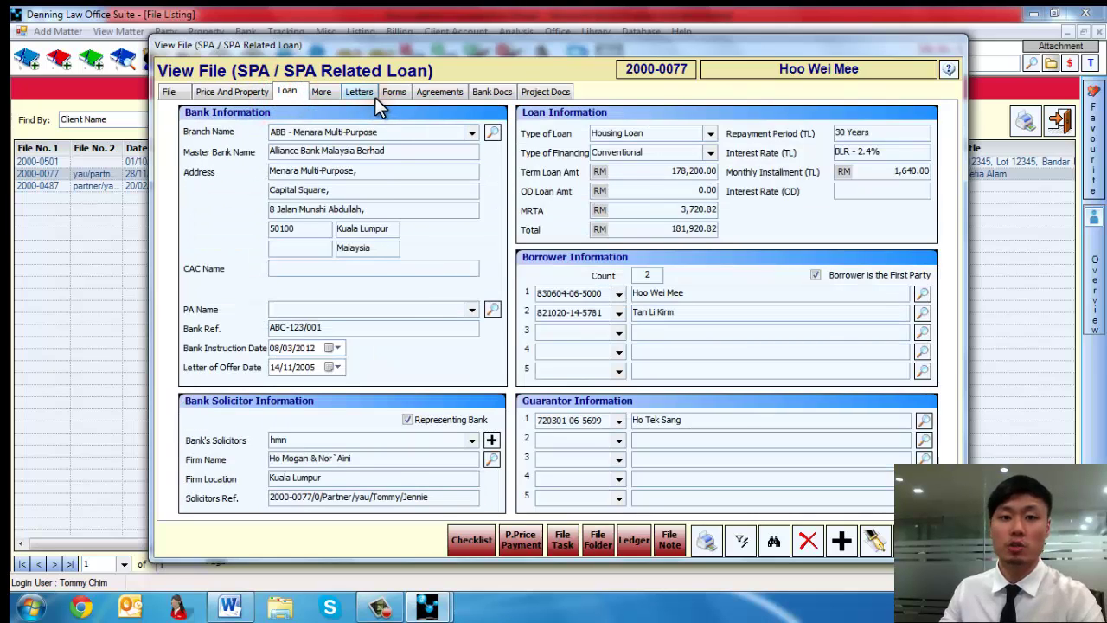
click(375, 97)
click(394, 94)
click(437, 93)
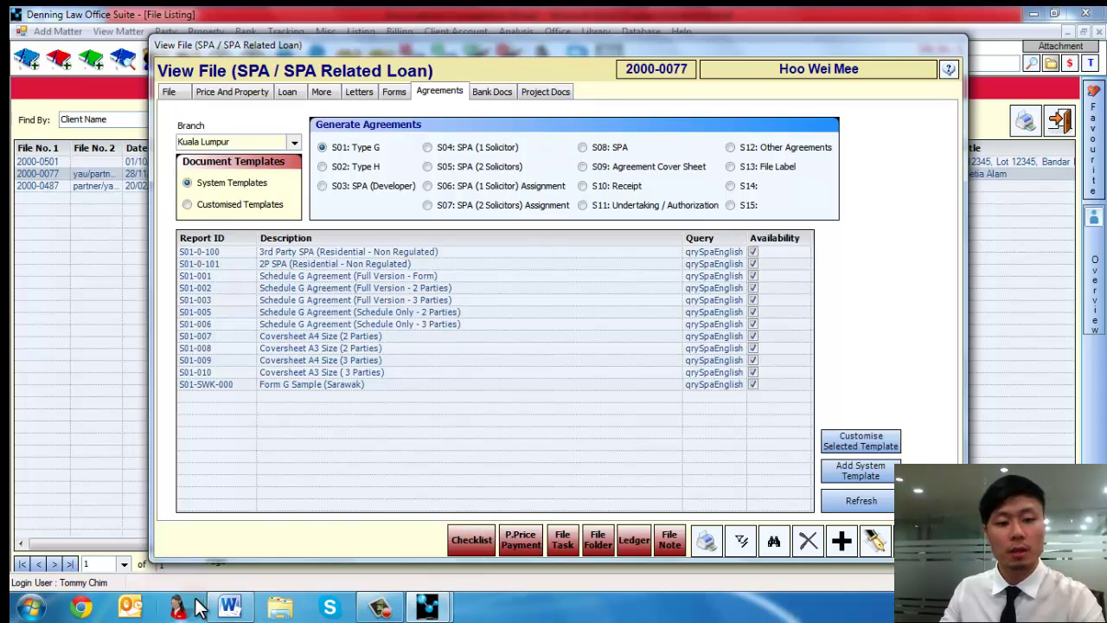
Switch to the generated Borang 14A form in Microsoft Word and close the document
mouse_move(229, 607)
click(253, 564)
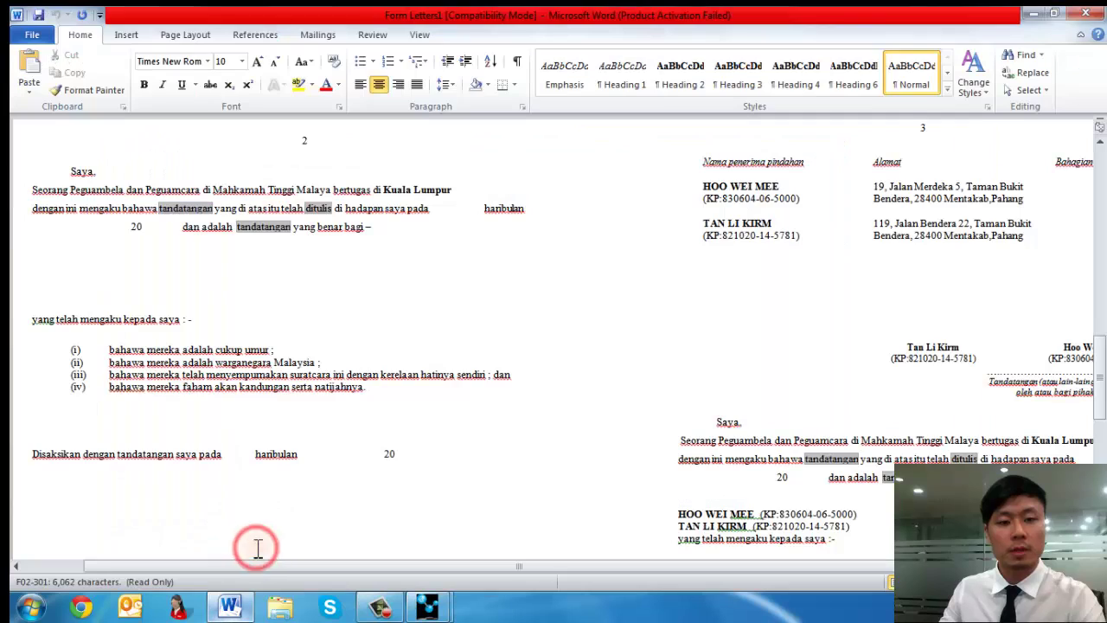
key(alt+F4)
click(557, 324)
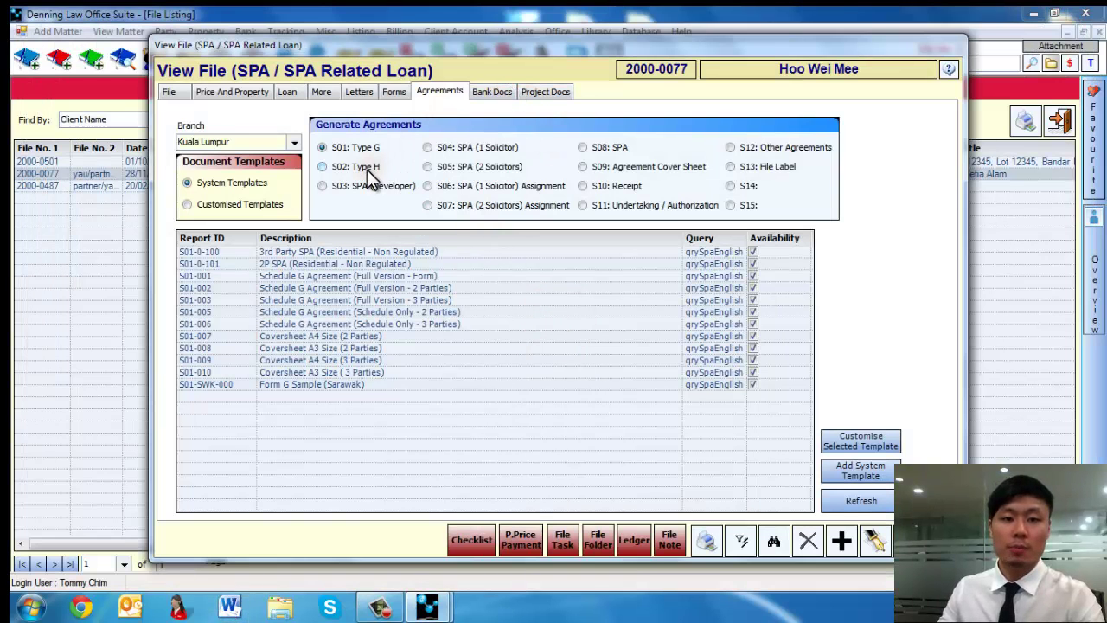
Generate agreement S01-002, "Schedule G Agreement (Full Version - 2 Parties)", accepting the disclaimer to view it
double_click(372, 288)
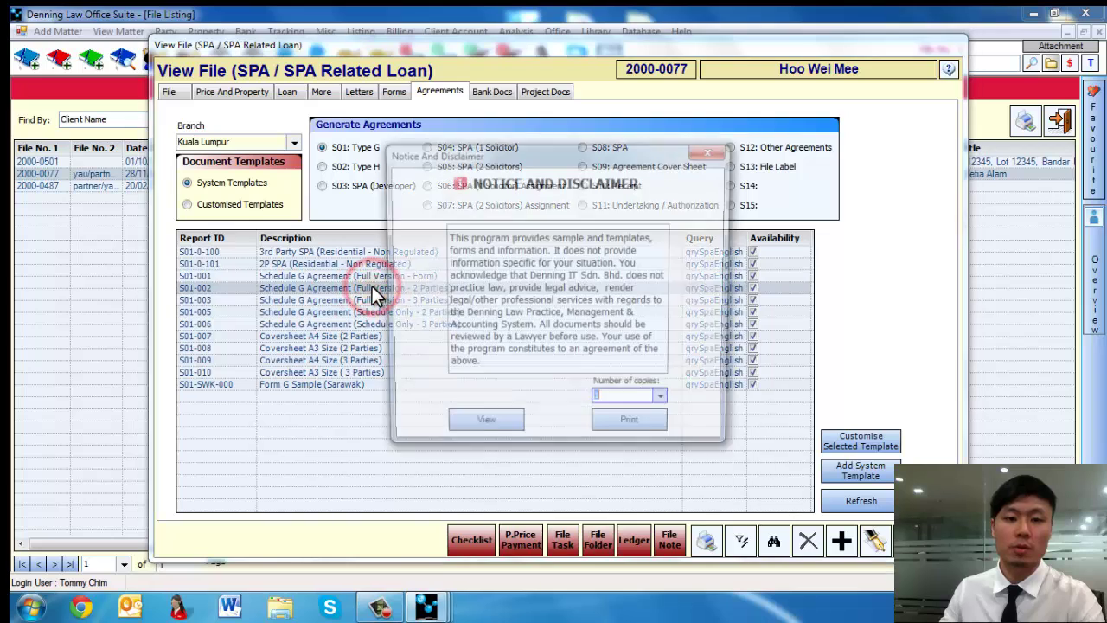
click(473, 429)
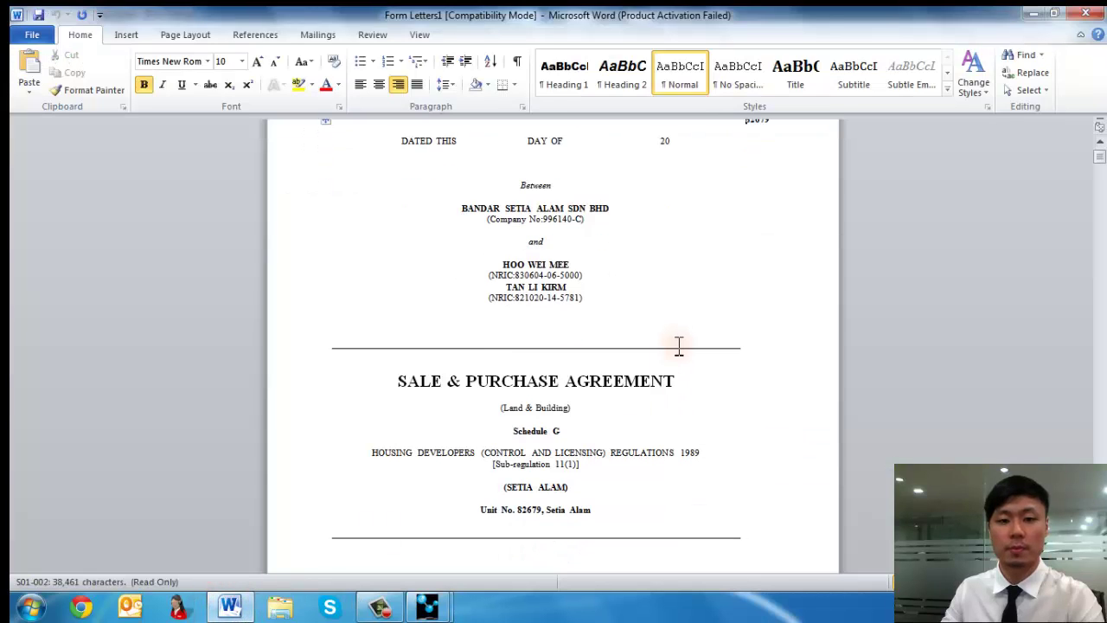
click(723, 456)
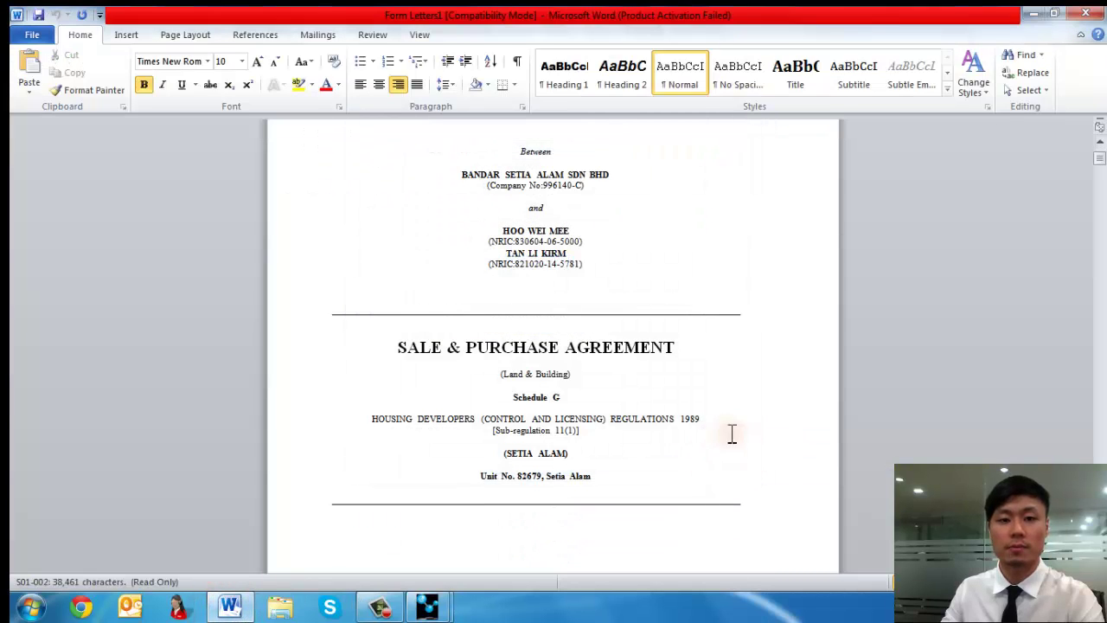
Examine the generated Sale & Purchase Agreement from the cover page through the schedules to the signature page, and close the document
scroll(732, 433, down, 8)
scroll(735, 417, down, 20)
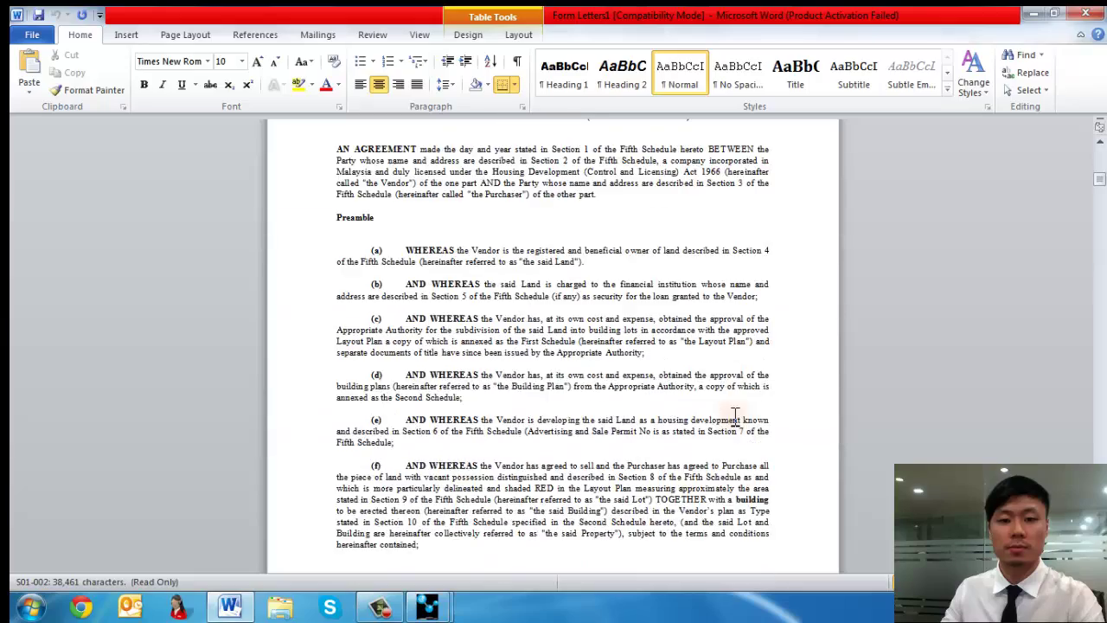
scroll(741, 420, down, 20)
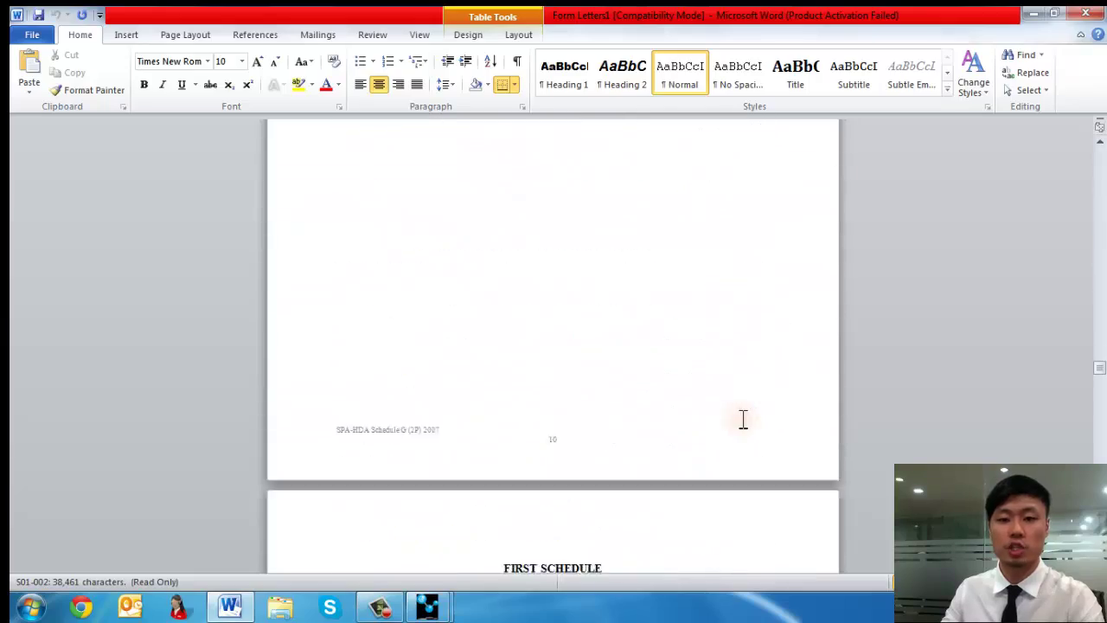
scroll(744, 419, down, 20)
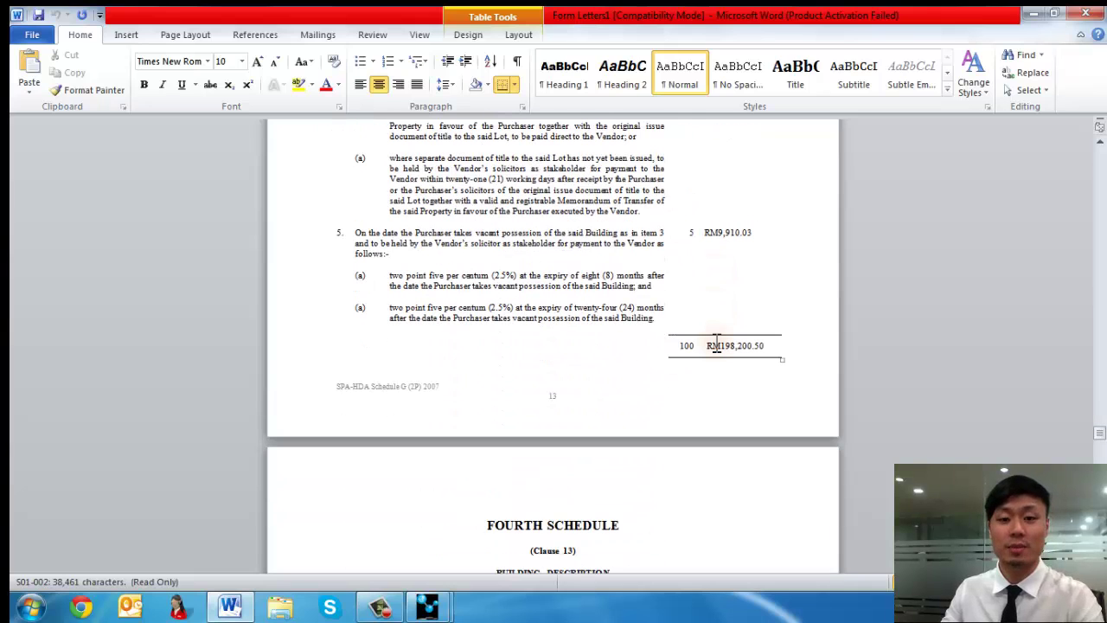
scroll(716, 343, down, 15)
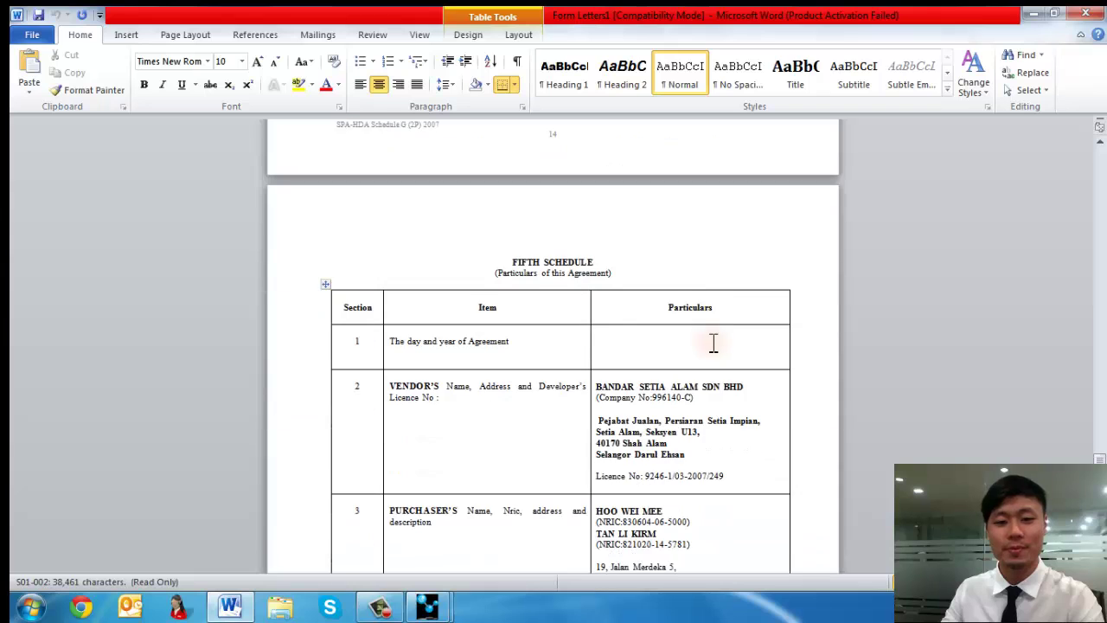
scroll(714, 342, down, 15)
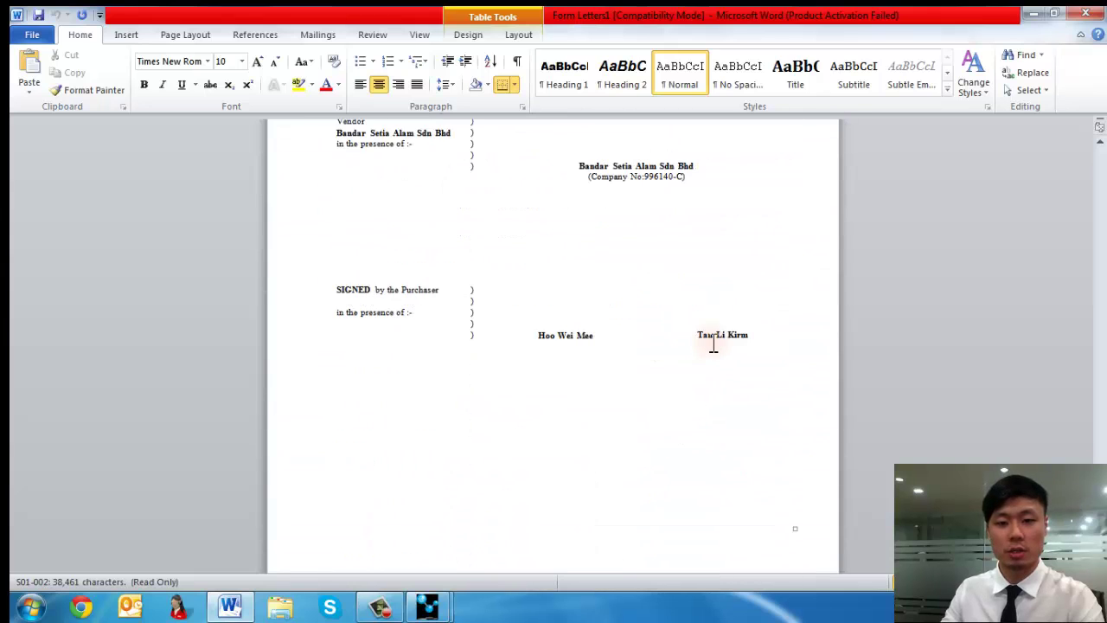
scroll(712, 344, up, 15)
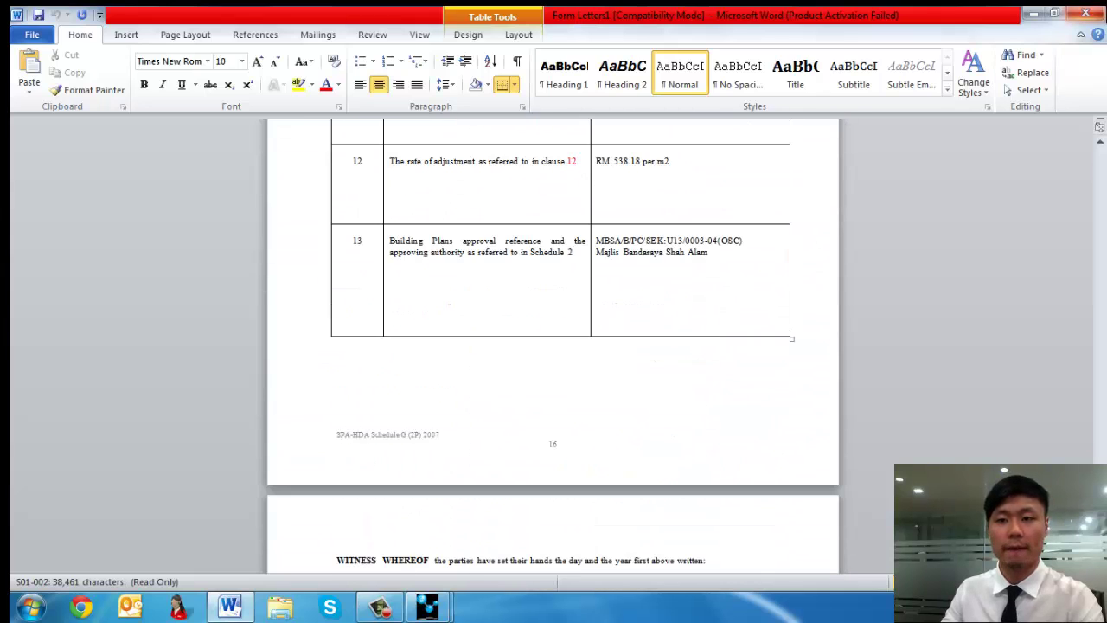
click(1086, 14)
click(563, 322)
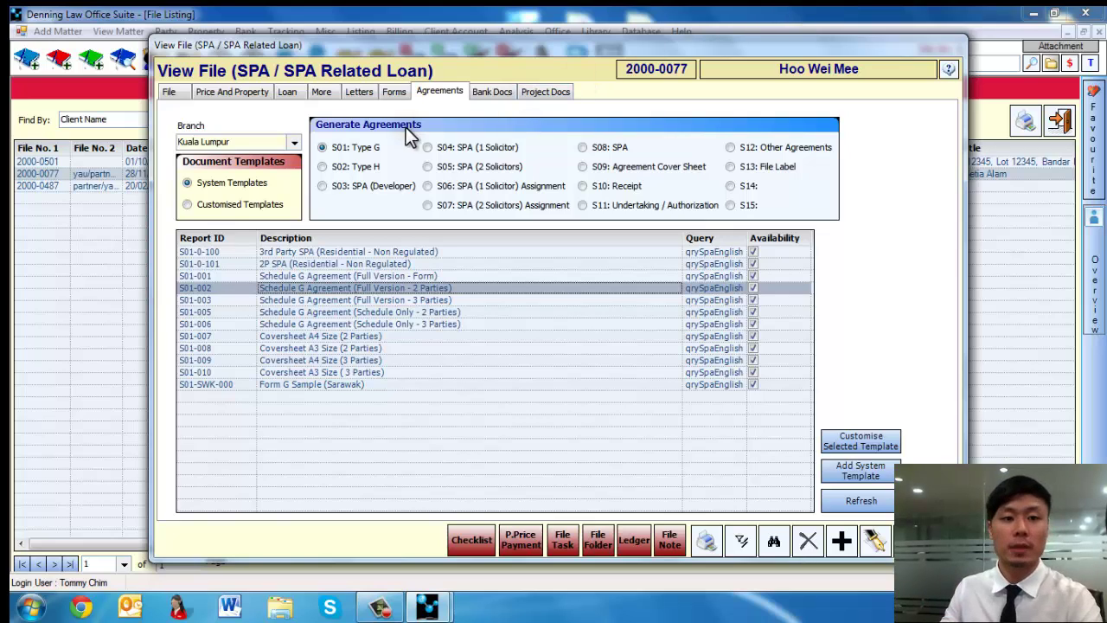
Return to the matter's file information and open the Borang 11AK PDF from its file folder
click(332, 109)
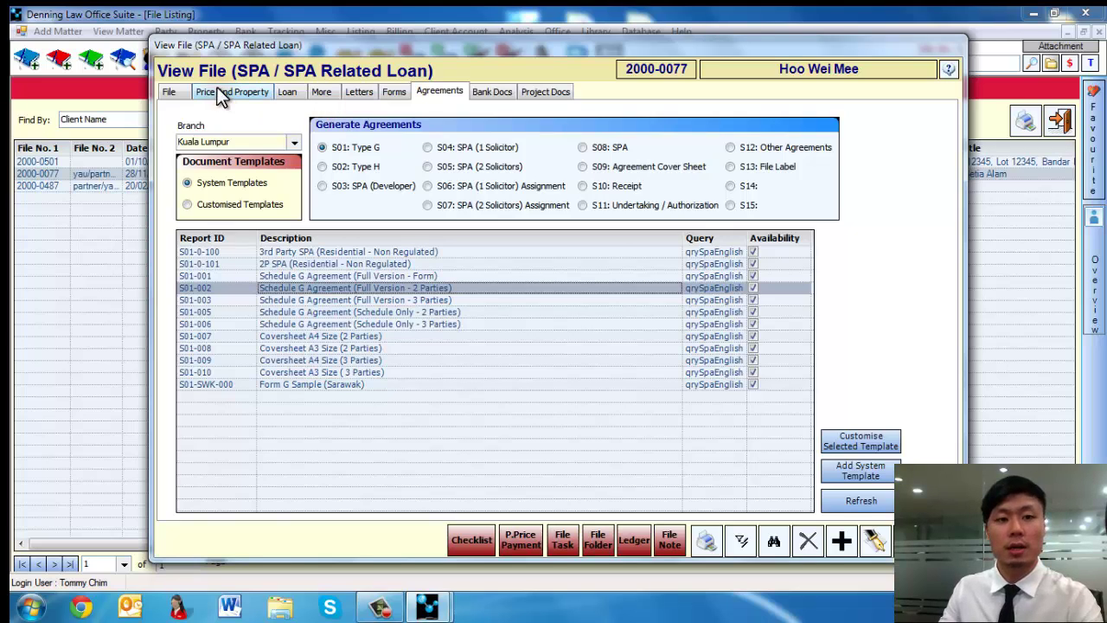
click(170, 93)
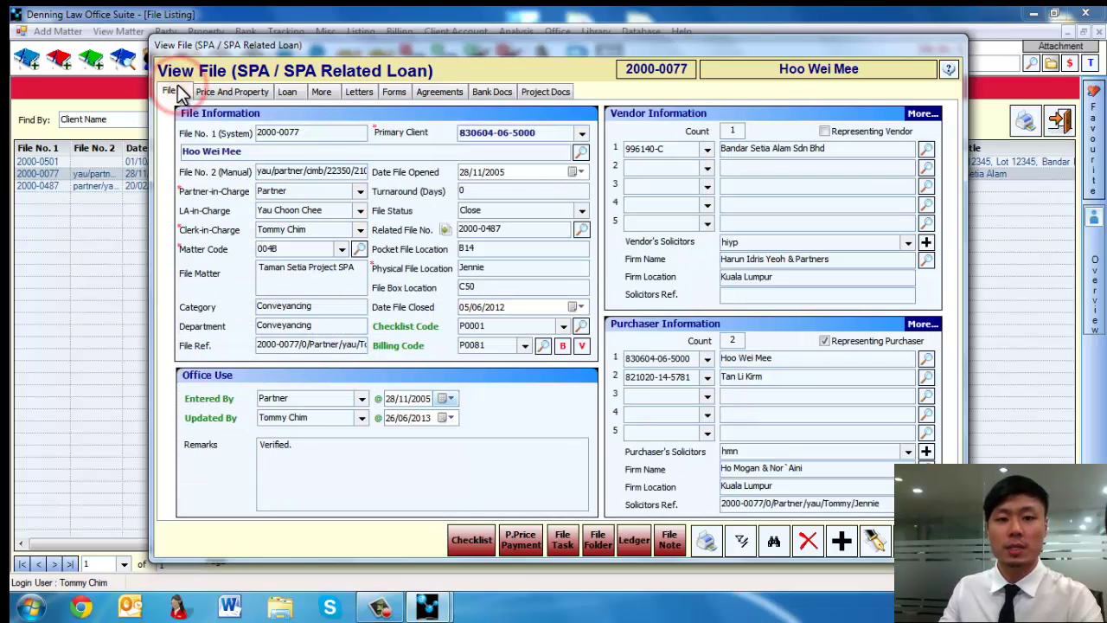
click(596, 545)
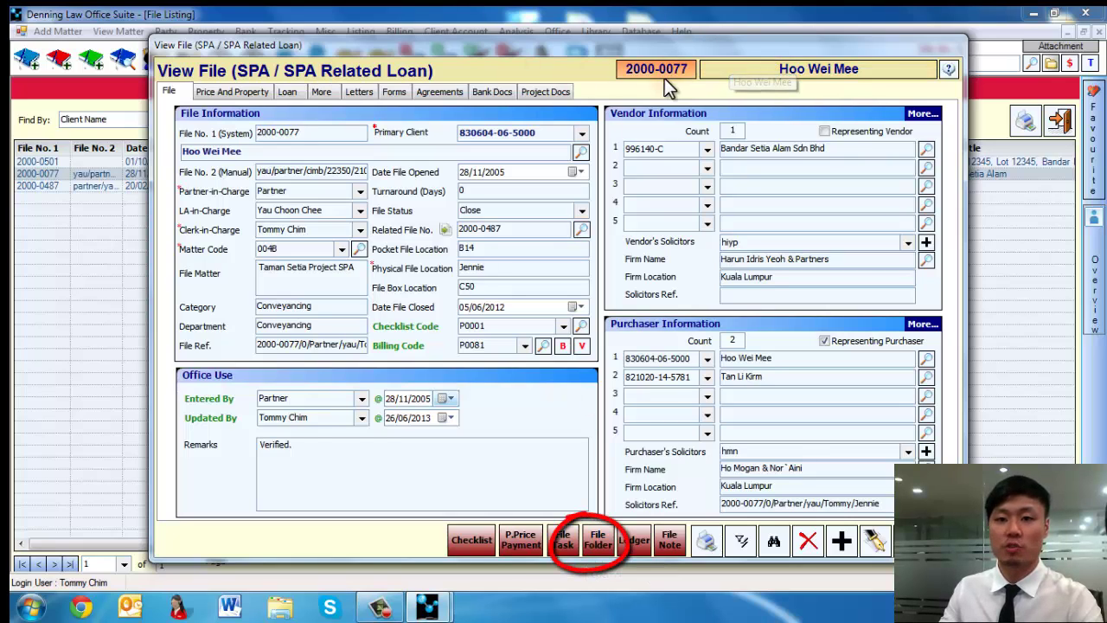
click(599, 544)
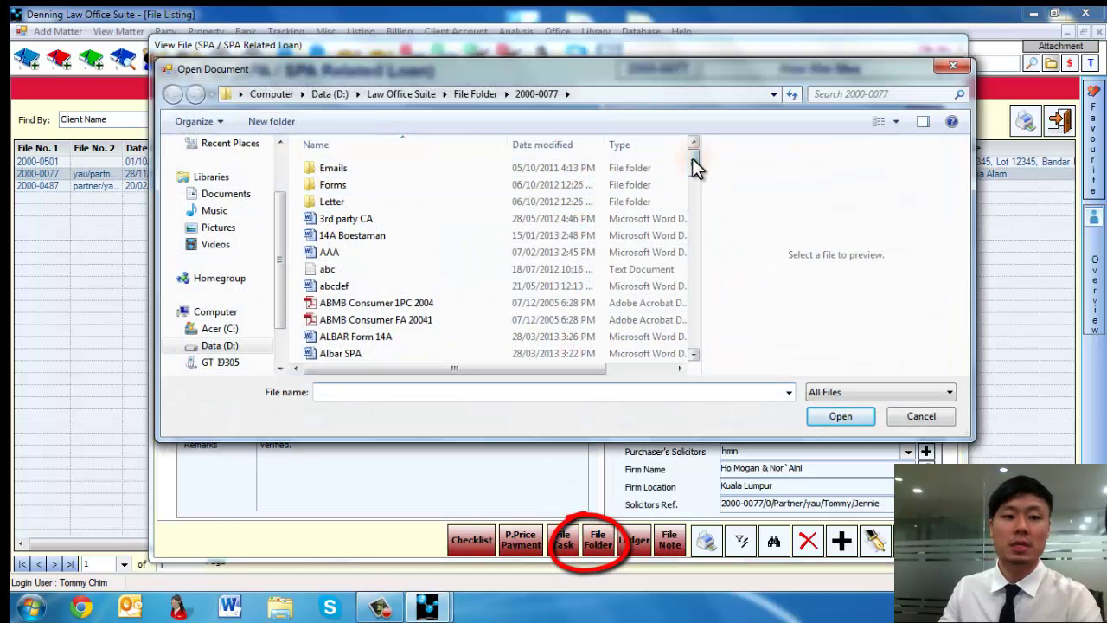
drag(696, 168, 698, 193)
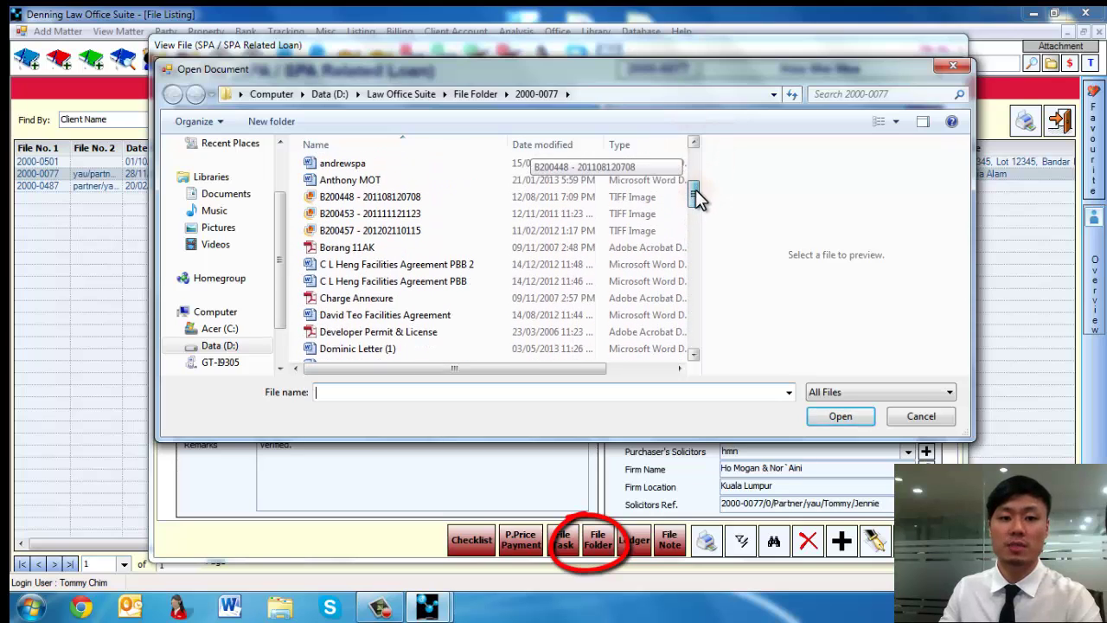
double_click(352, 250)
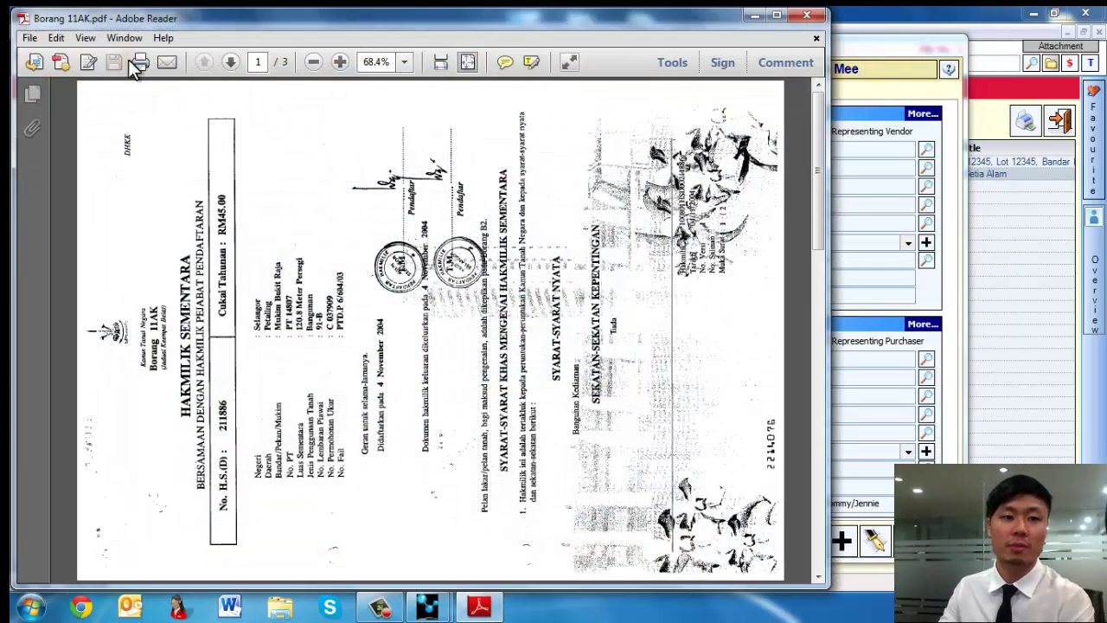
Rotate the Borang 11AK PDF clockwise, look through the scanned land title and plan, and close it
click(85, 38)
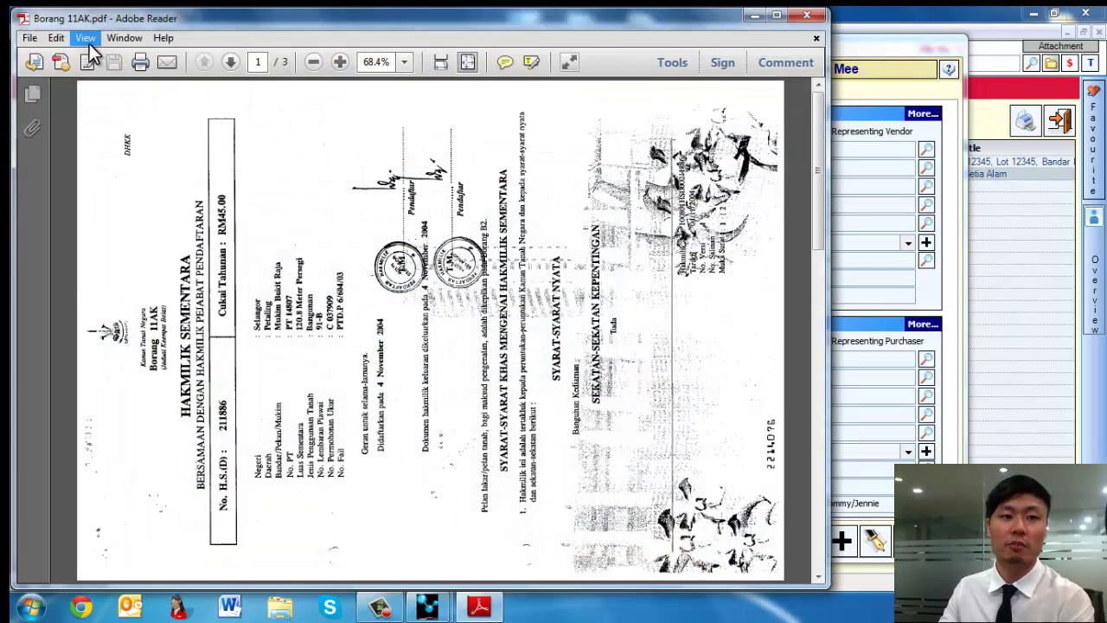
mouse_move(162, 38)
mouse_move(85, 38)
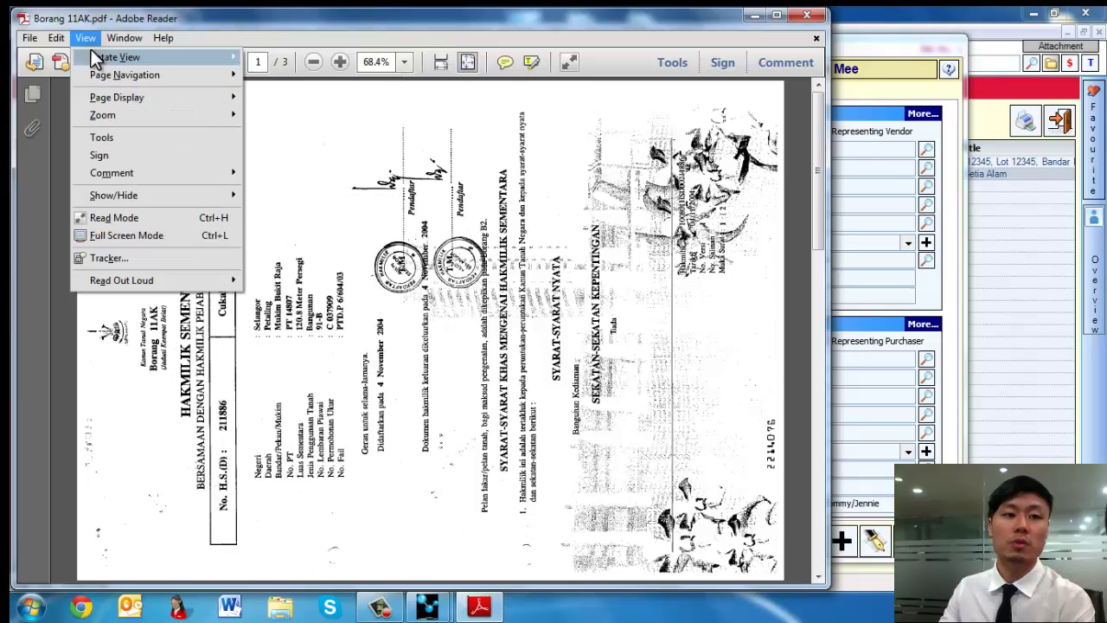
mouse_move(102, 56)
click(258, 54)
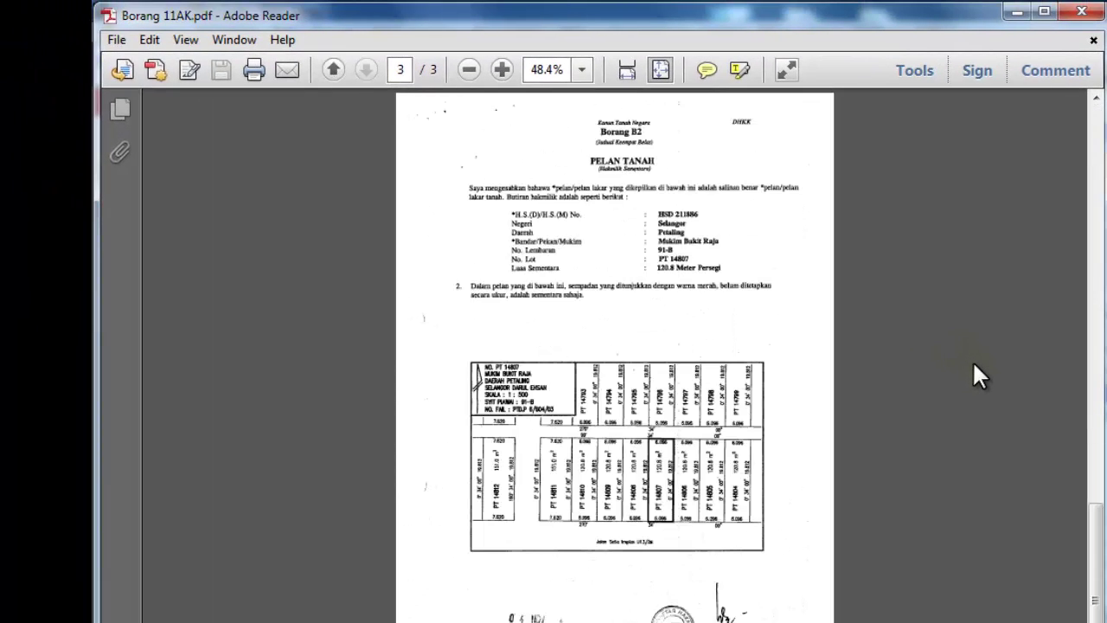
scroll(974, 363, up, 2)
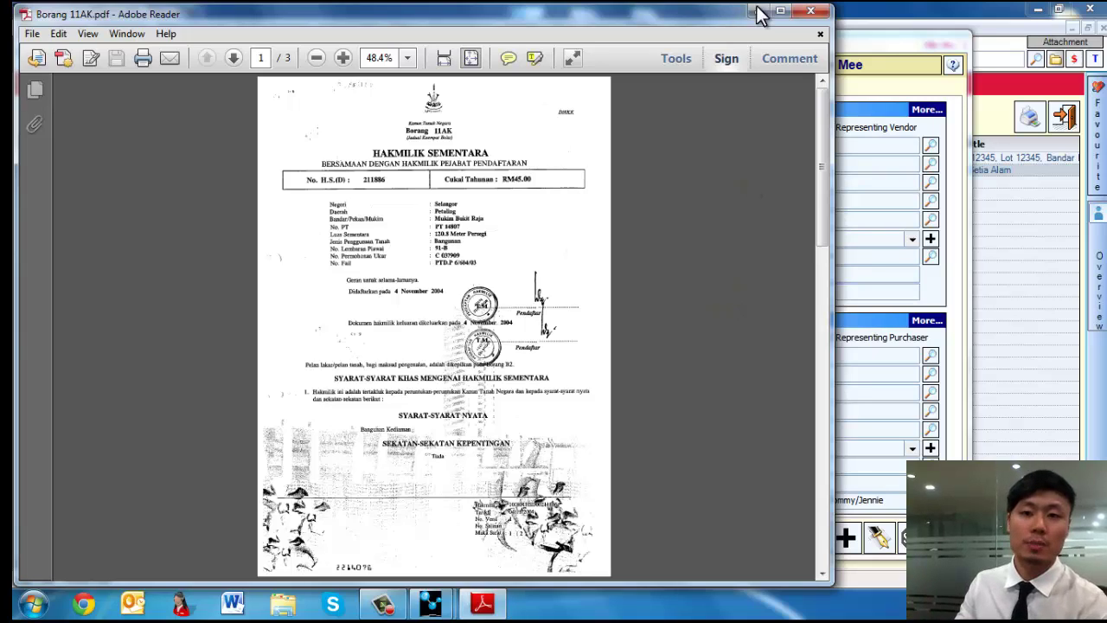
click(799, 15)
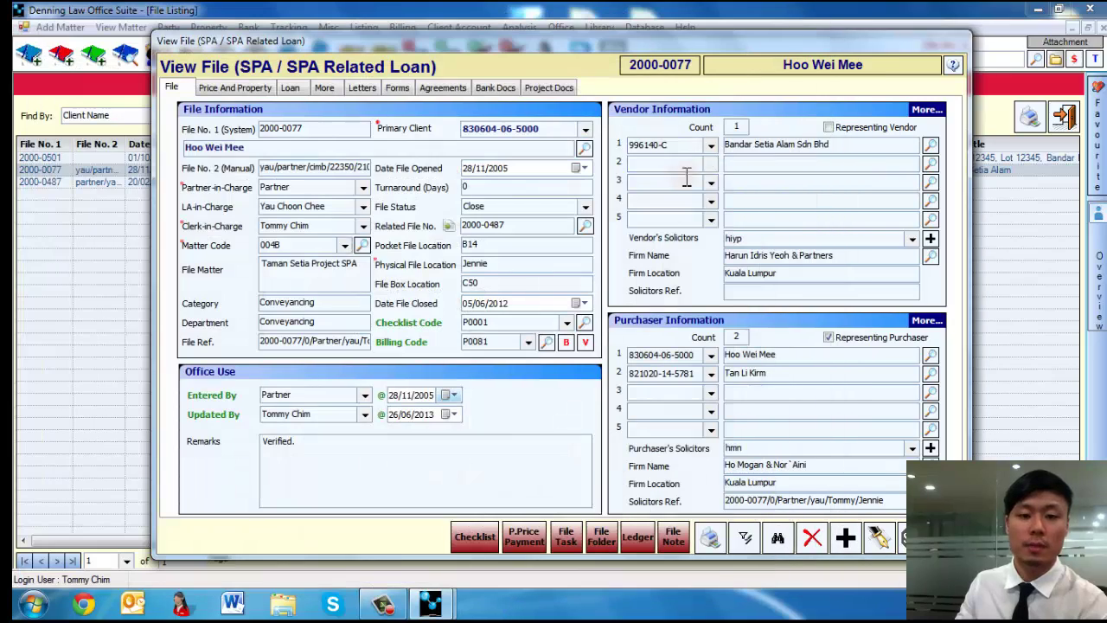
Open the Developer Permit & License PDF from the matter's file folder, look through the scanned permit, and close it
click(600, 545)
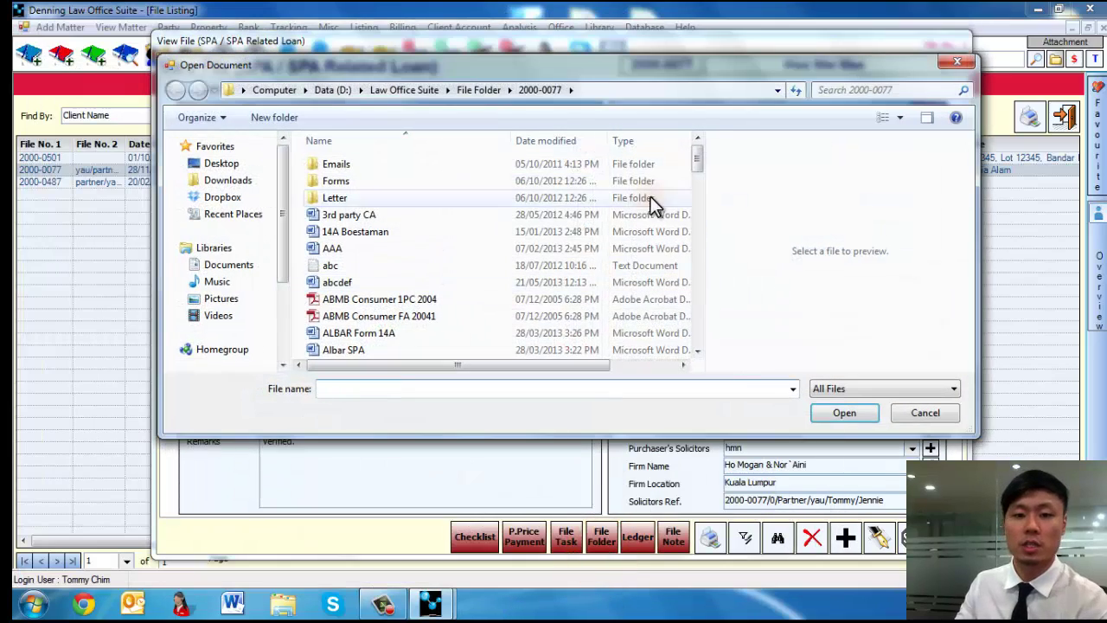
drag(701, 158, 692, 199)
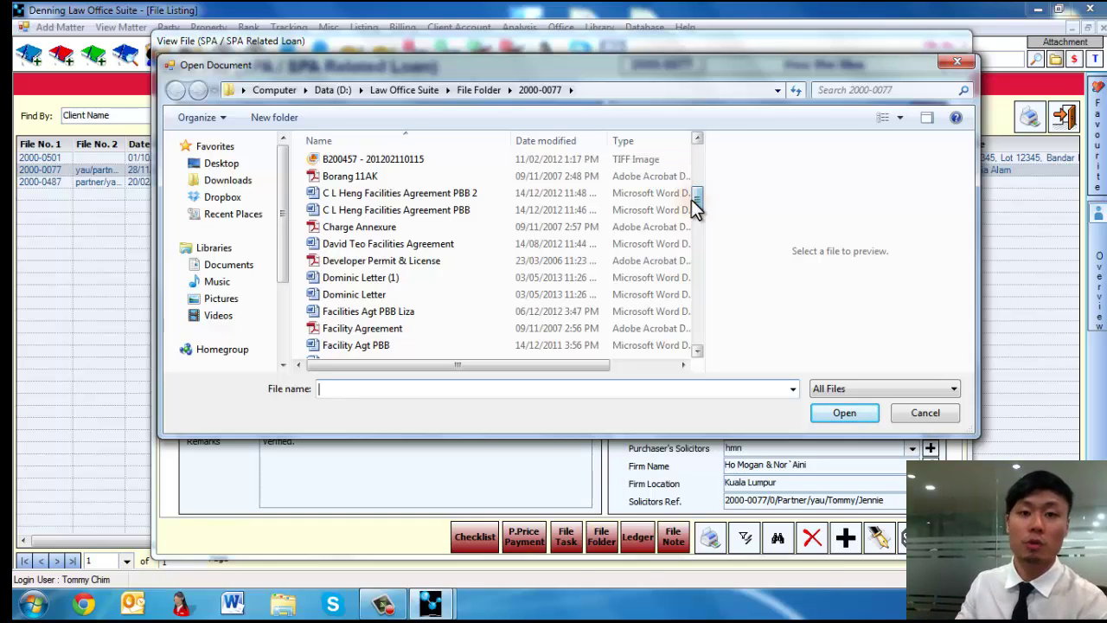
drag(699, 198, 698, 208)
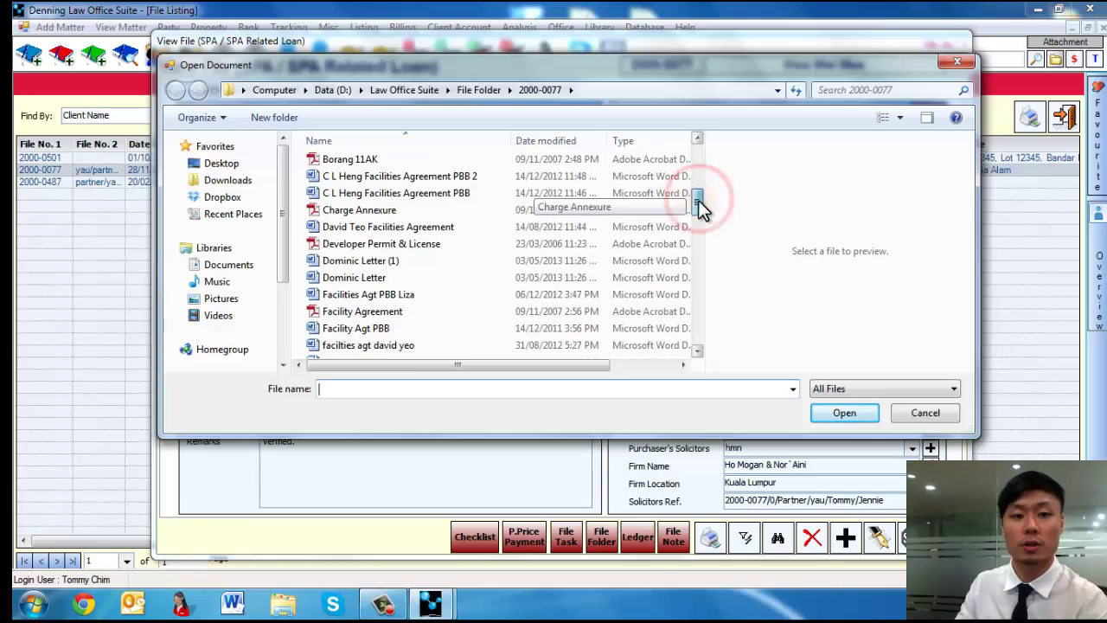
double_click(474, 246)
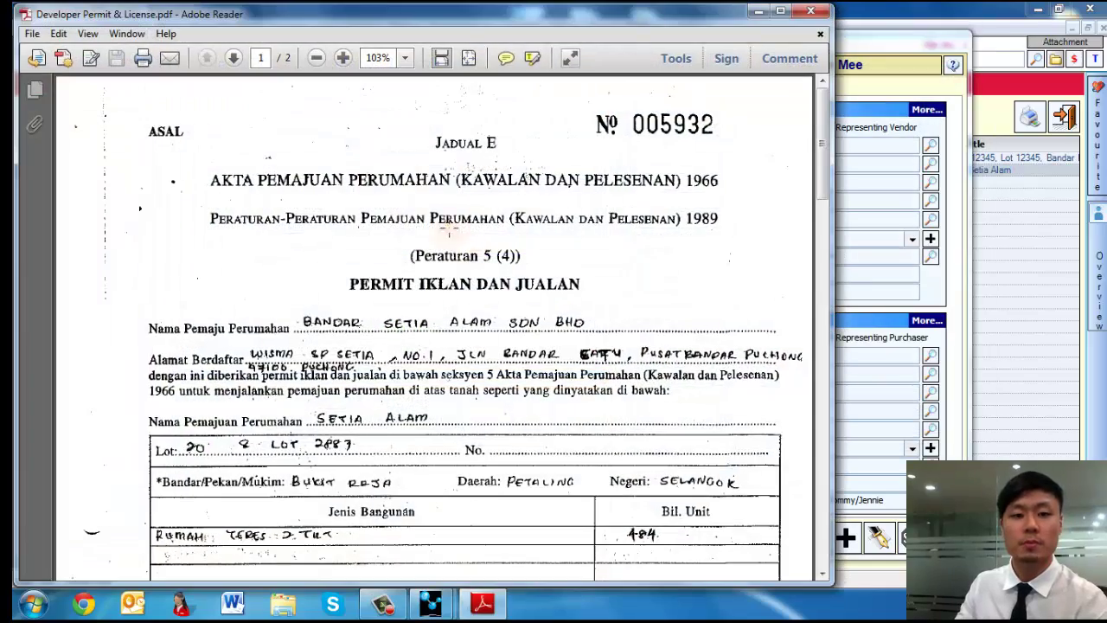
scroll(519, 260, down, 10)
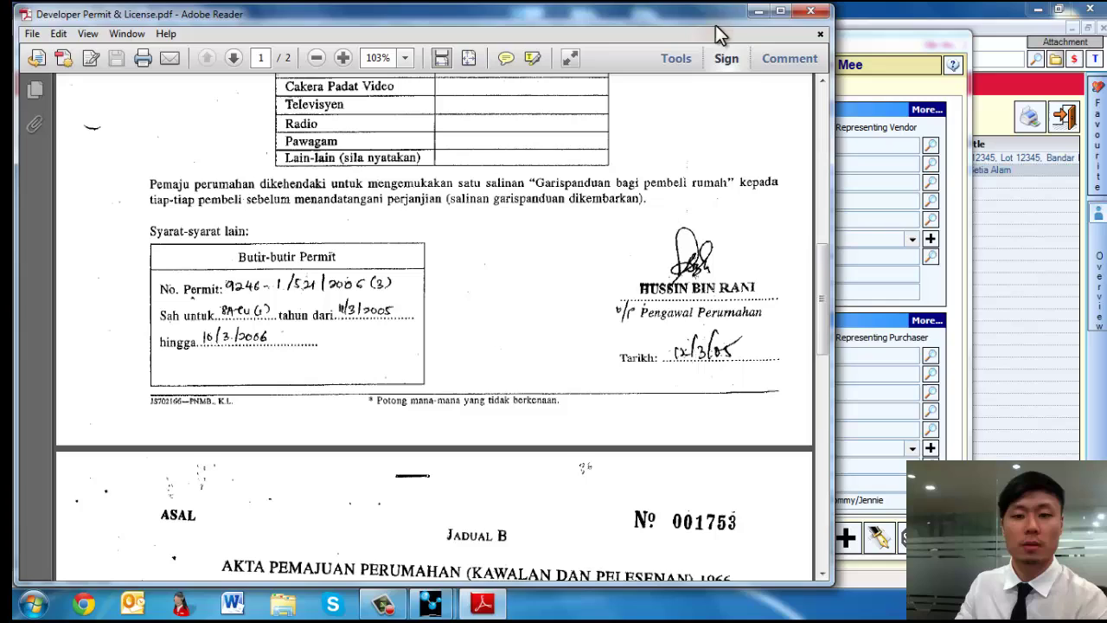
click(811, 11)
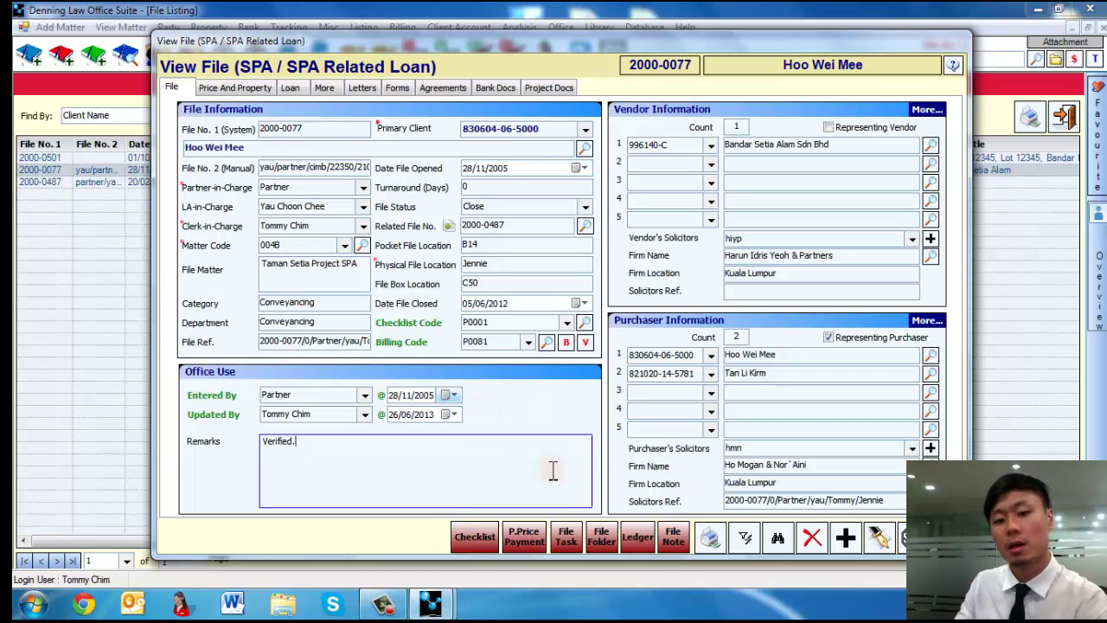
Open the matter's file note listing and browse the recorded notes, returning to the most recent one
click(663, 548)
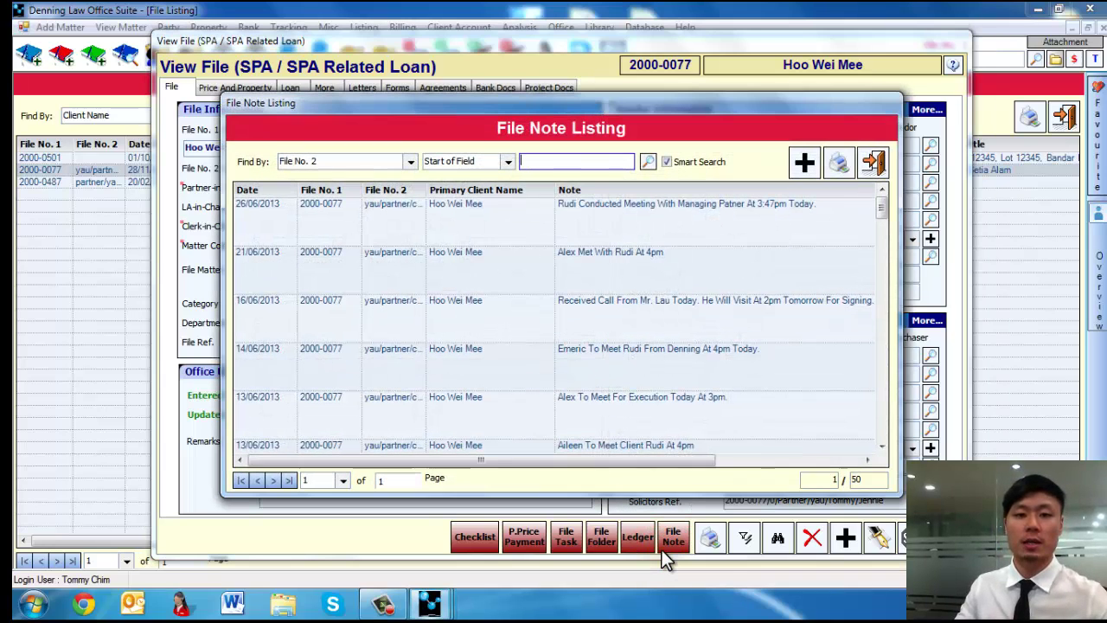
click(711, 223)
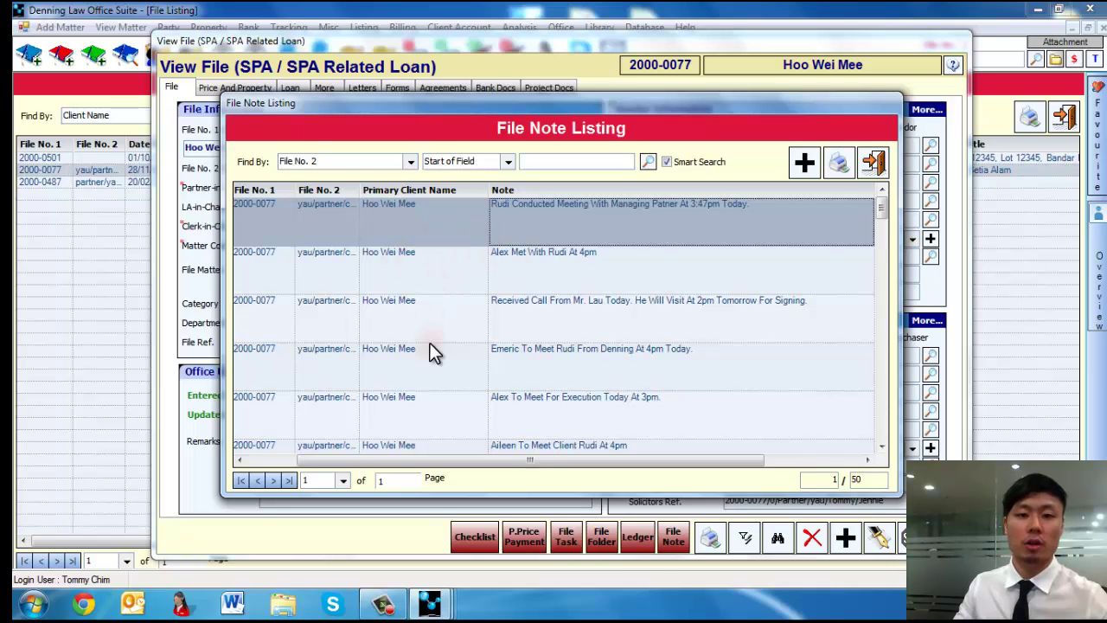
scroll(547, 229, down, 9)
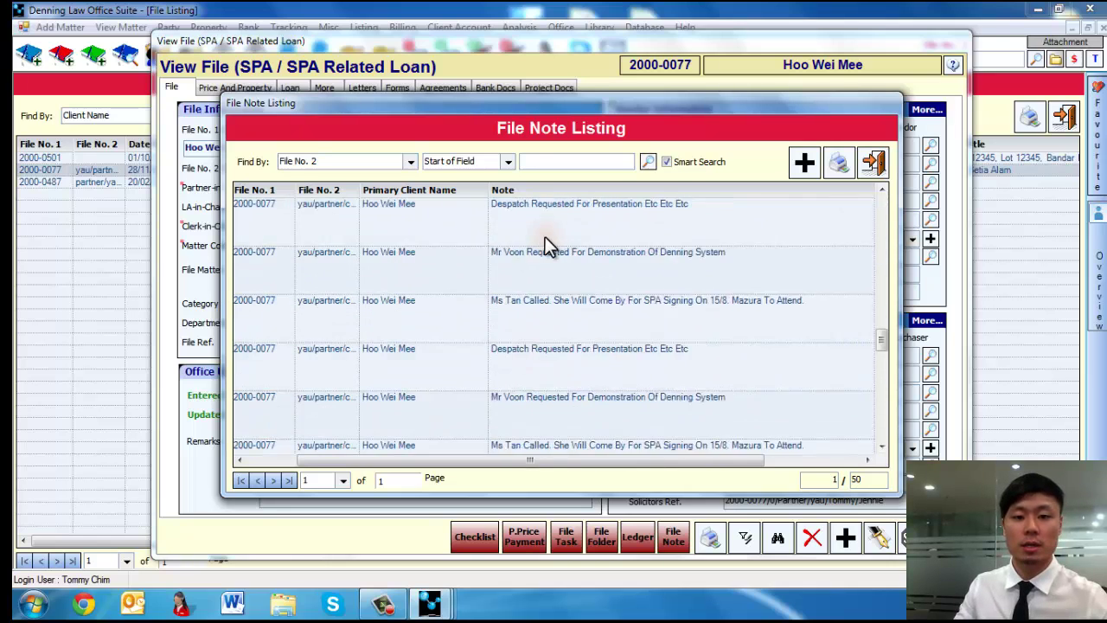
scroll(545, 236, up, 10)
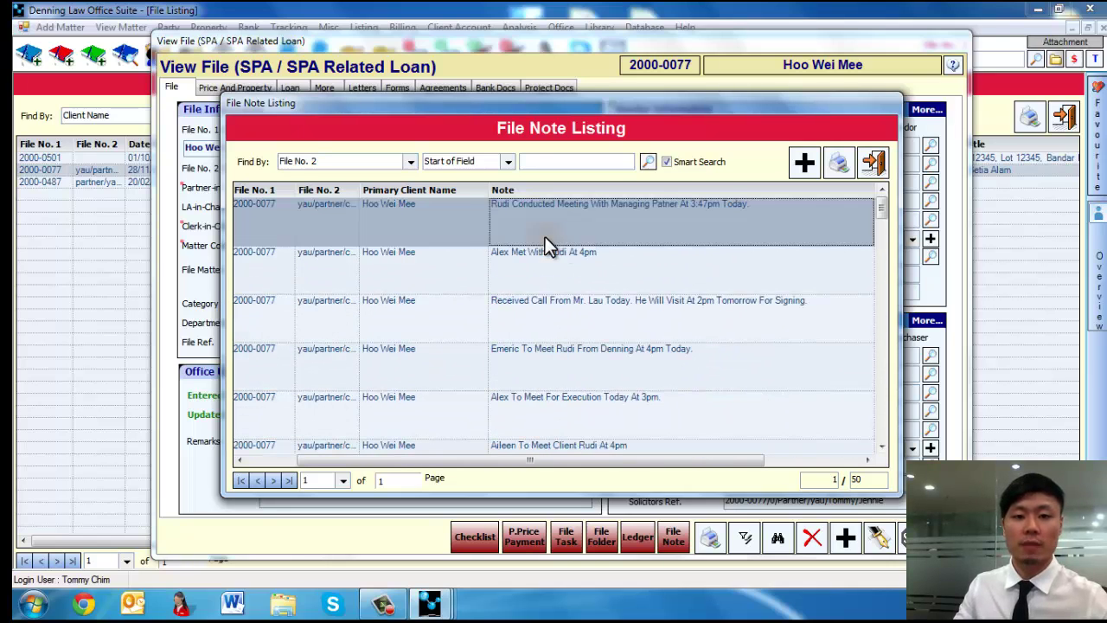
Add and save a file note stating that the named staff member conducted a presentation to the managing partner today at 5pm
click(804, 163)
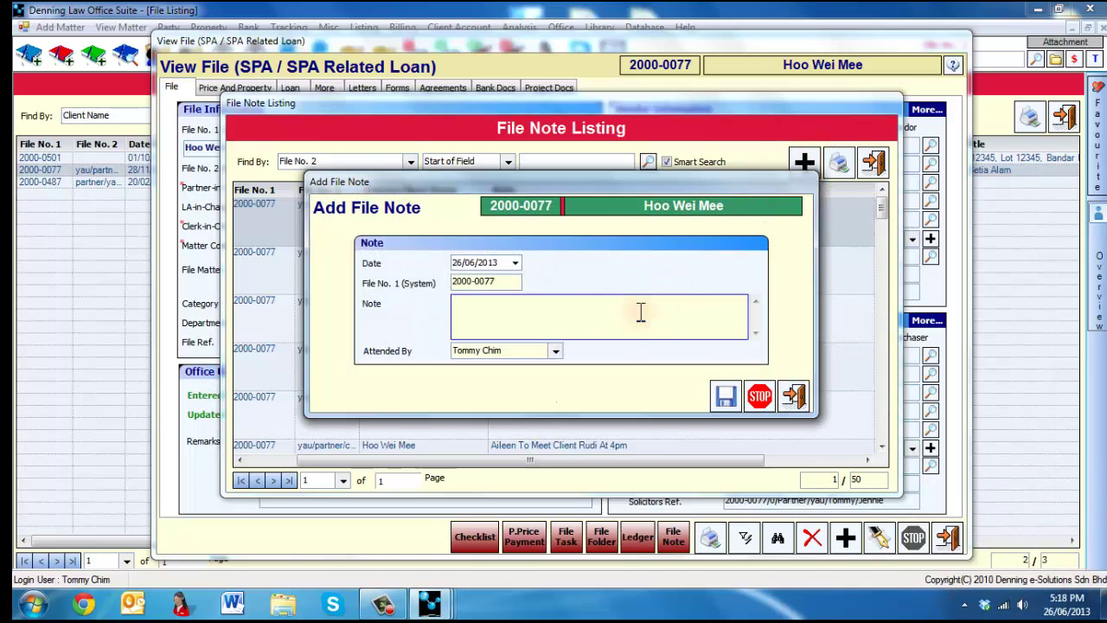
text(Rudi conducted pre)
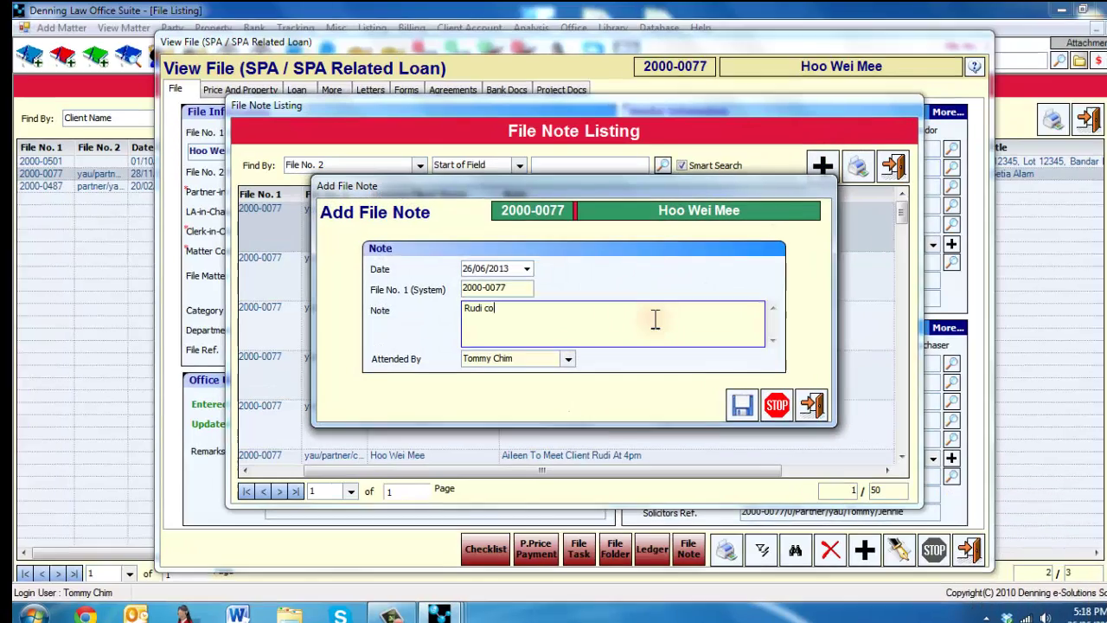
text(sentation)
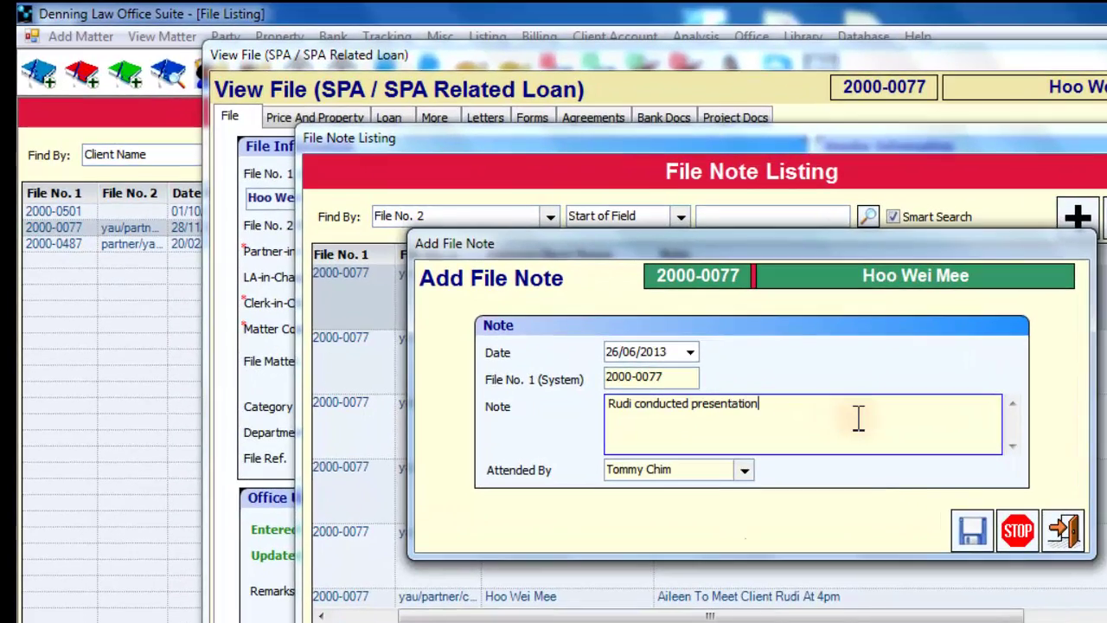
text( to managing partner t)
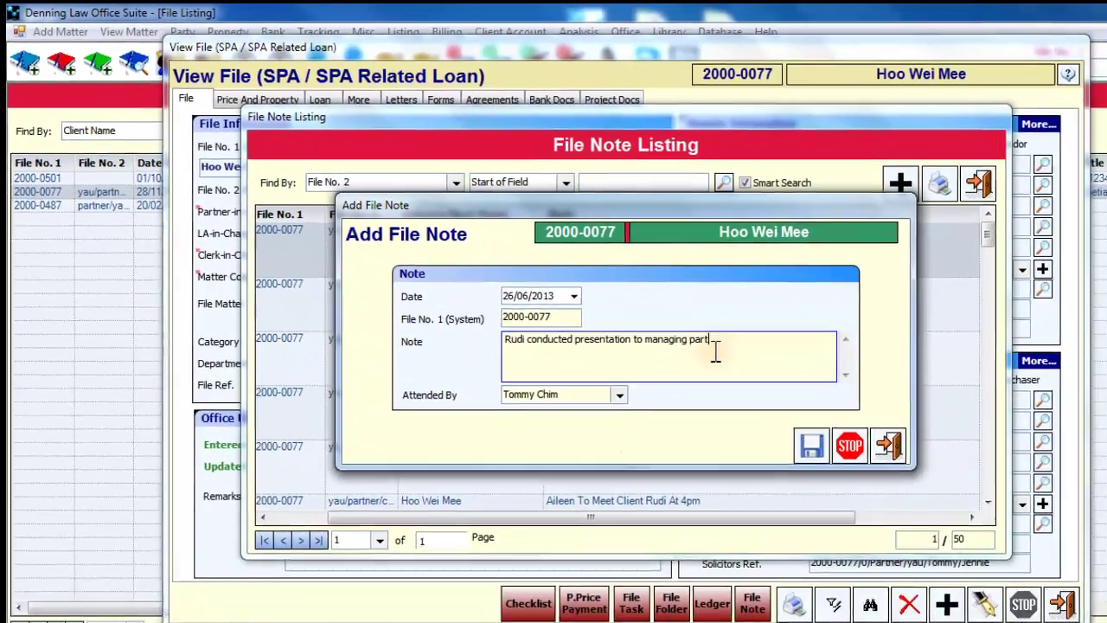
text(oday at )
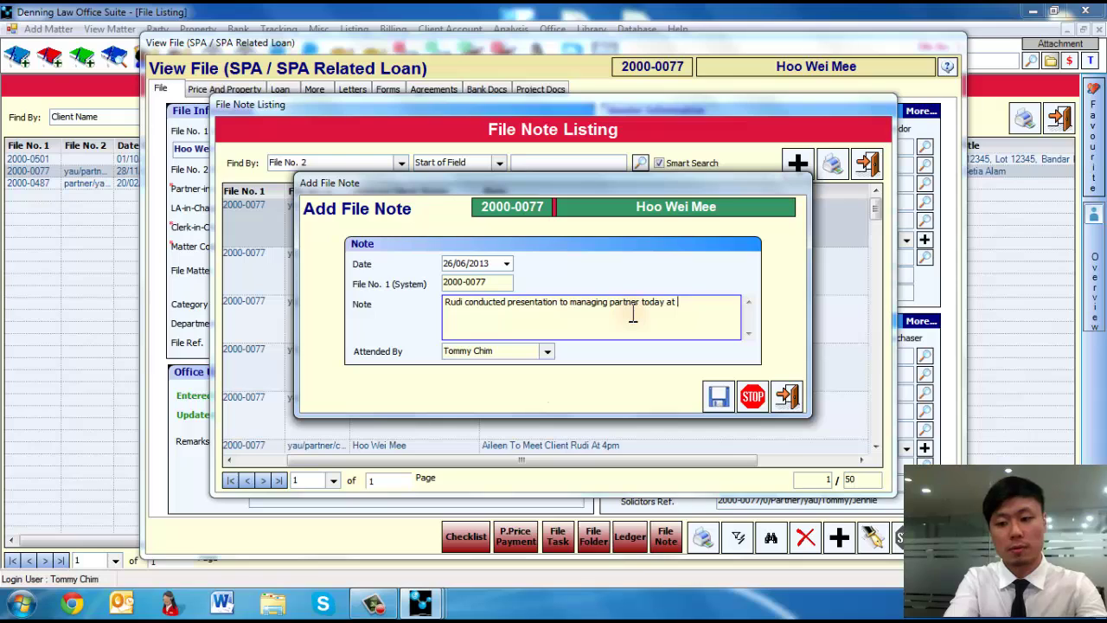
text(5pm.)
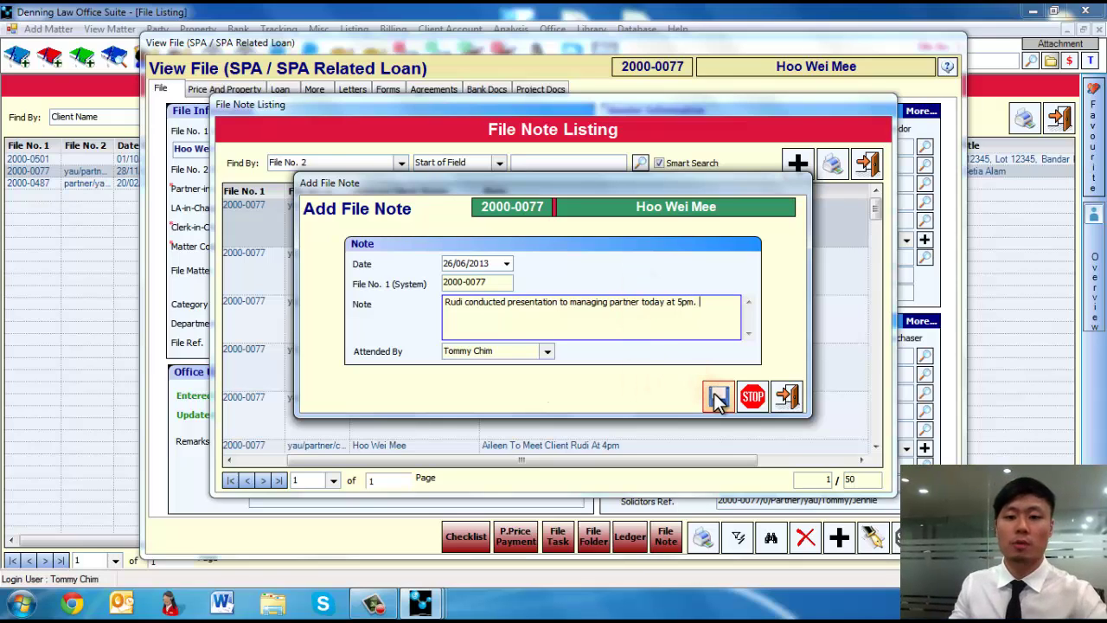
click(716, 396)
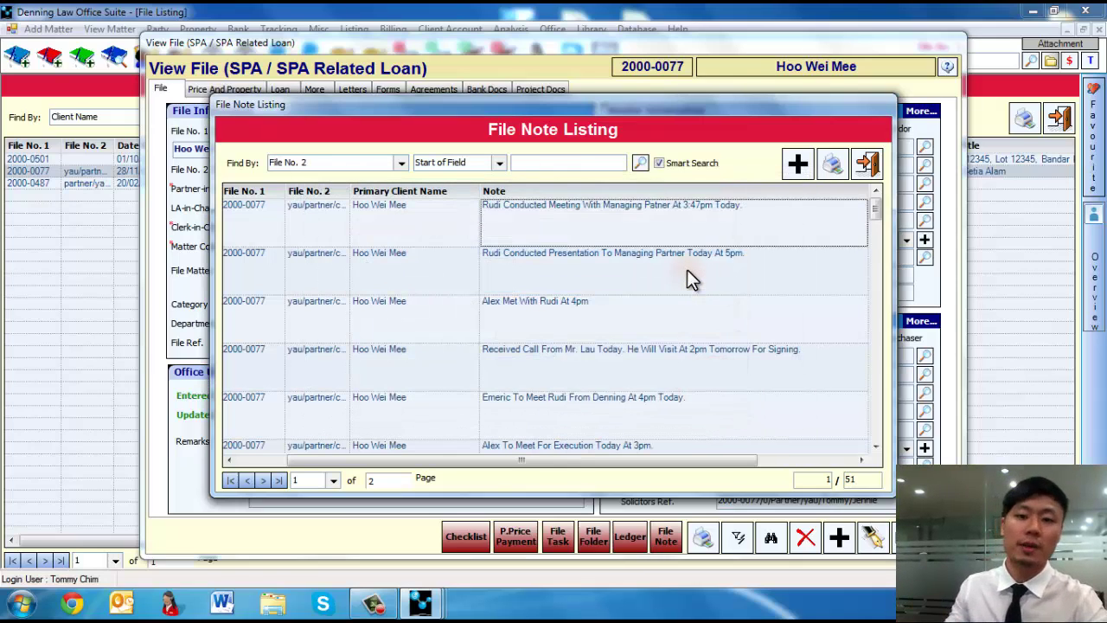
Export the file note listing to Excel, look through the exported notes, and close the workbook unsaved and the listing
click(700, 268)
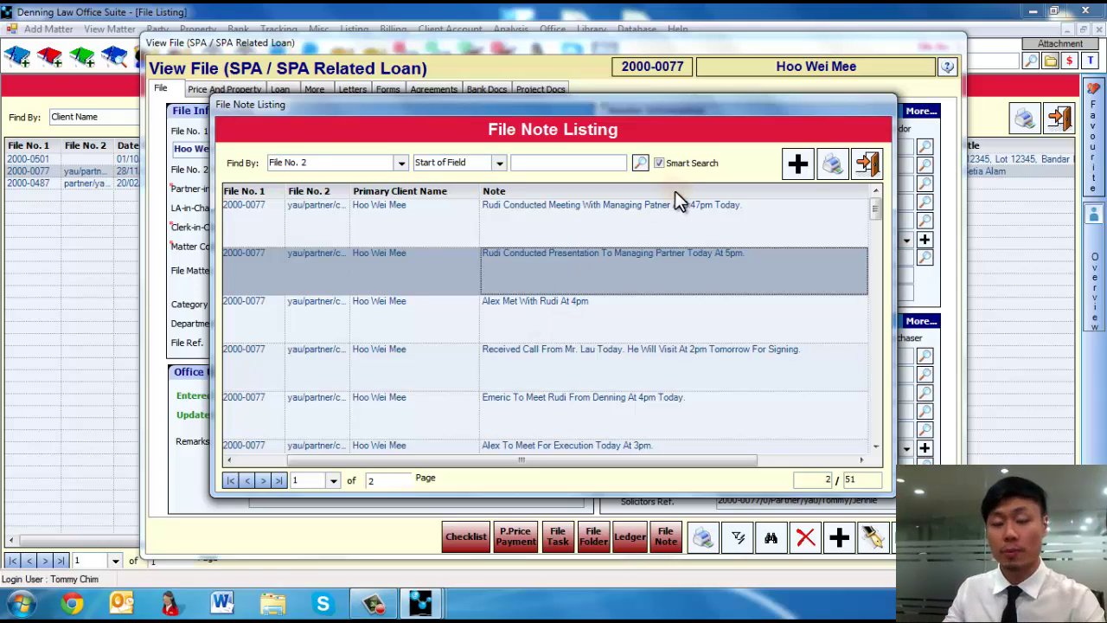
click(827, 160)
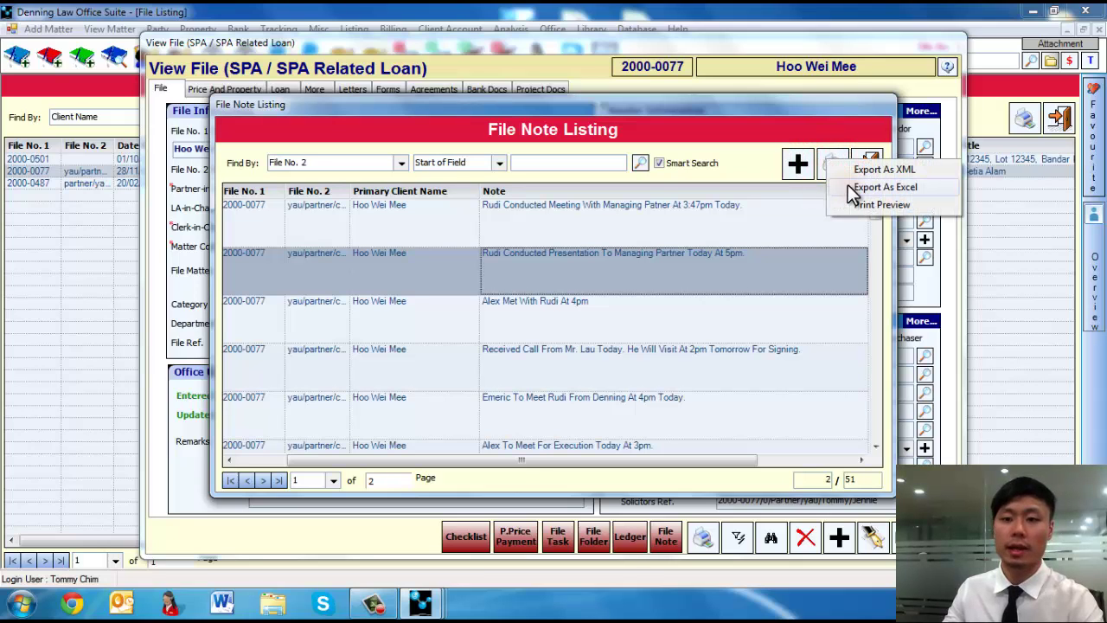
click(848, 184)
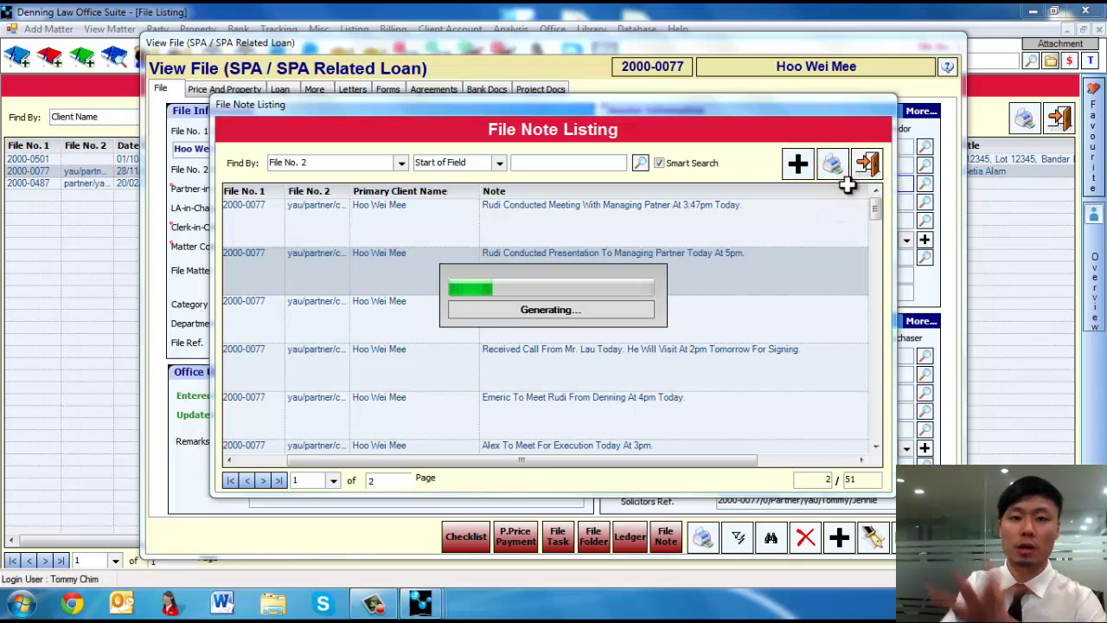
scroll(822, 260, down, 2)
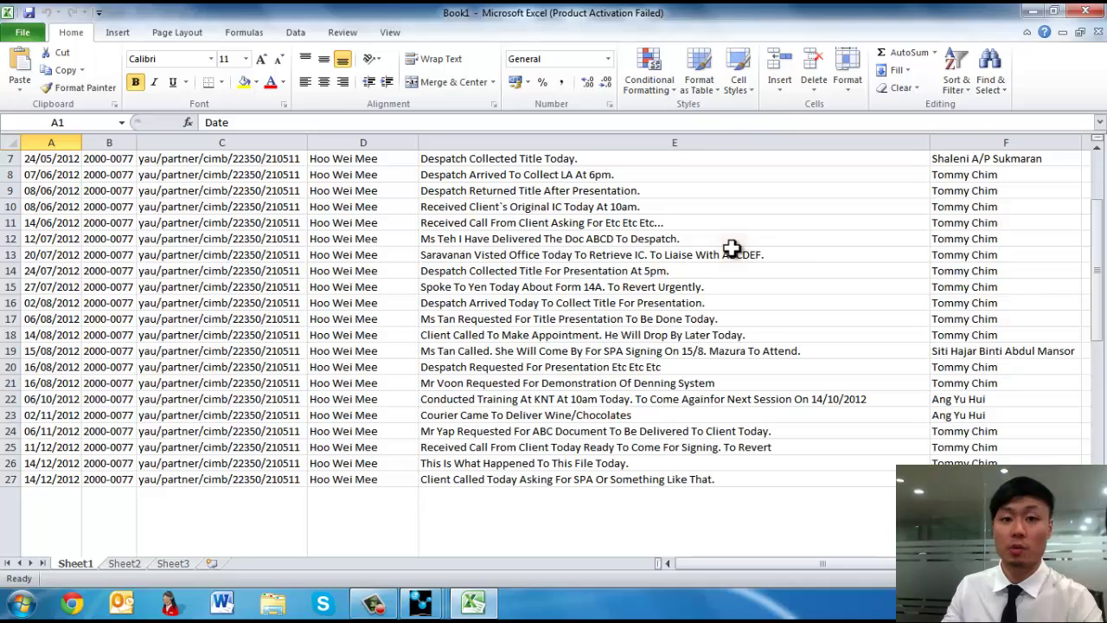
click(1085, 10)
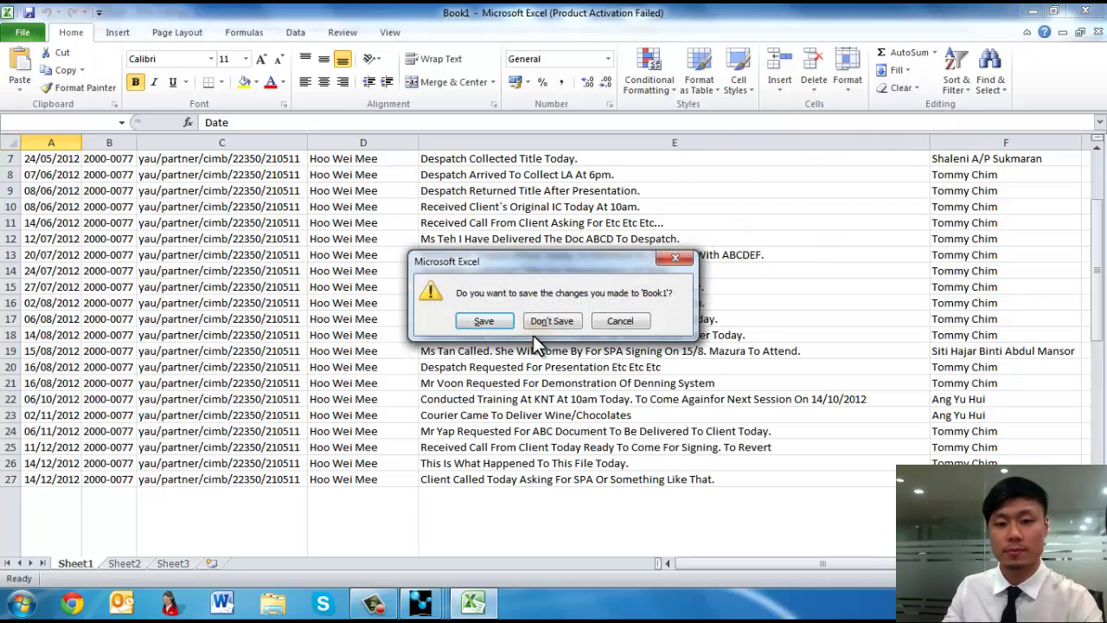
click(543, 323)
click(868, 162)
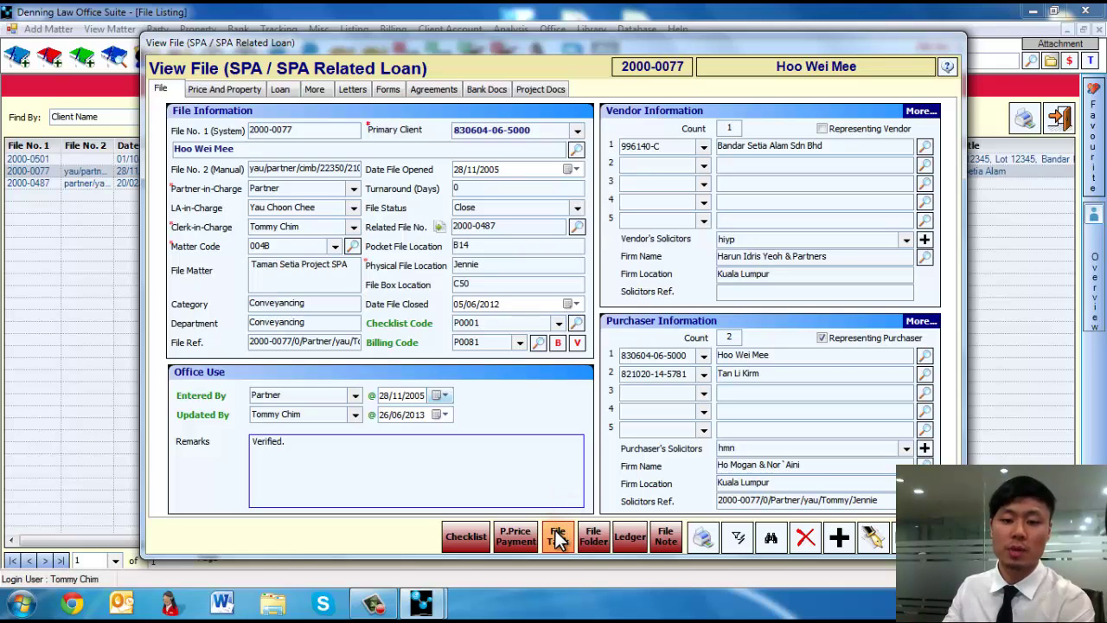
Open the matter's conveyancing file task, review its SPA, loan and presentation stages, and return to the file listing
click(558, 537)
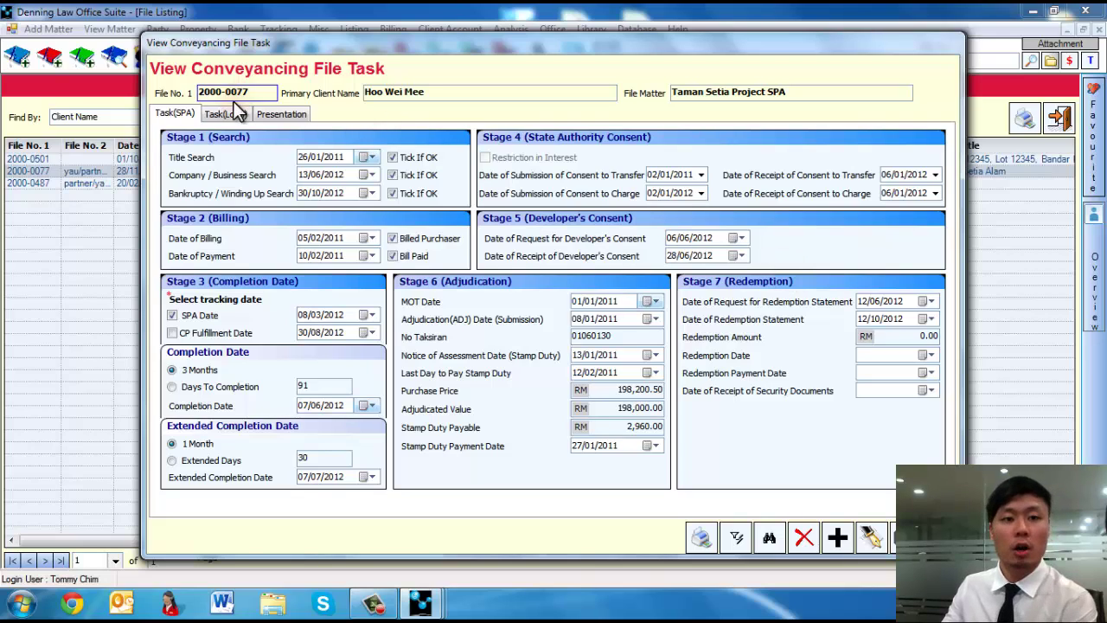
click(228, 116)
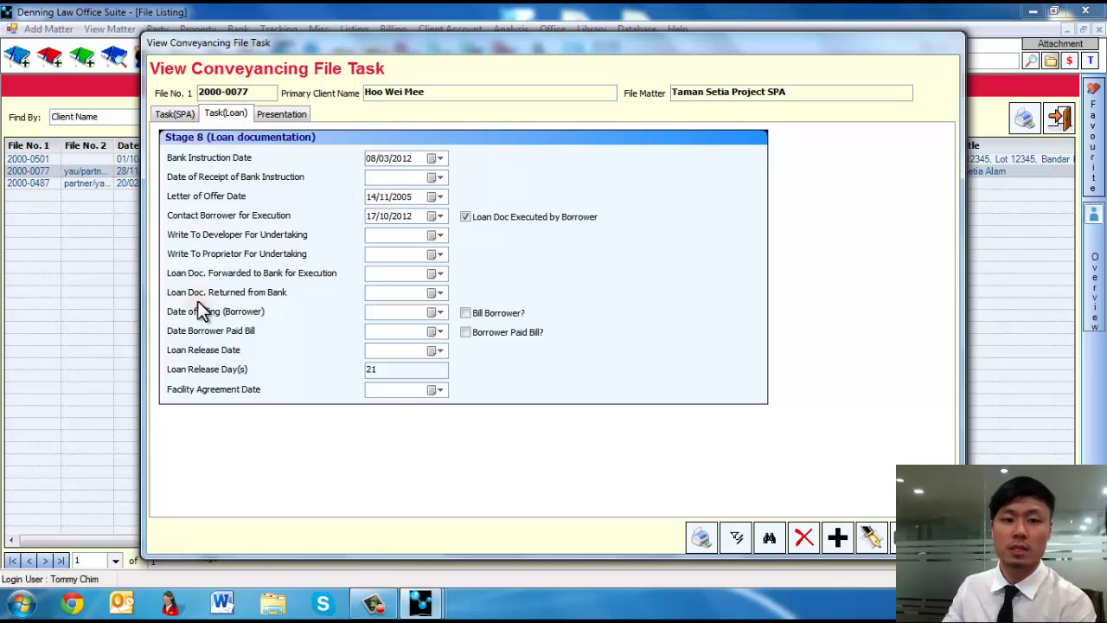
click(294, 115)
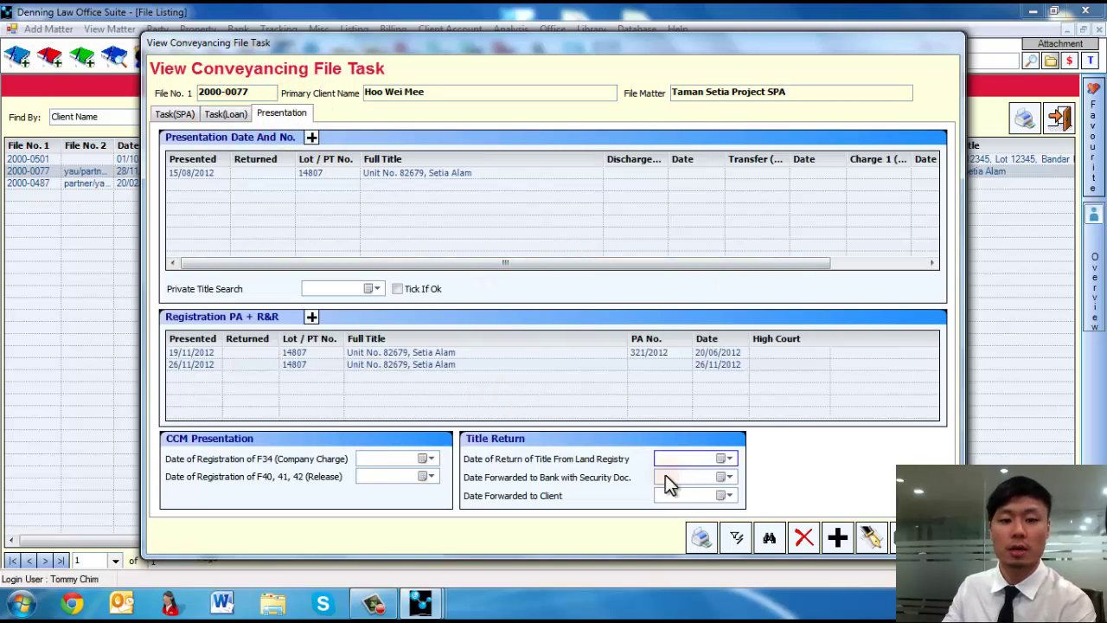
click(175, 114)
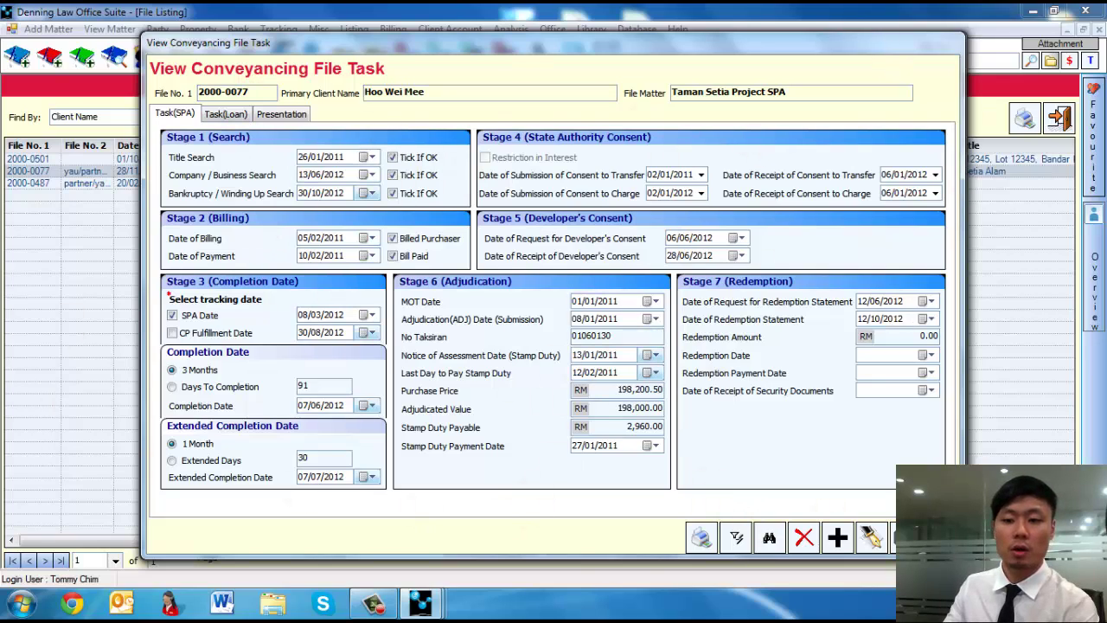
click(940, 537)
click(940, 538)
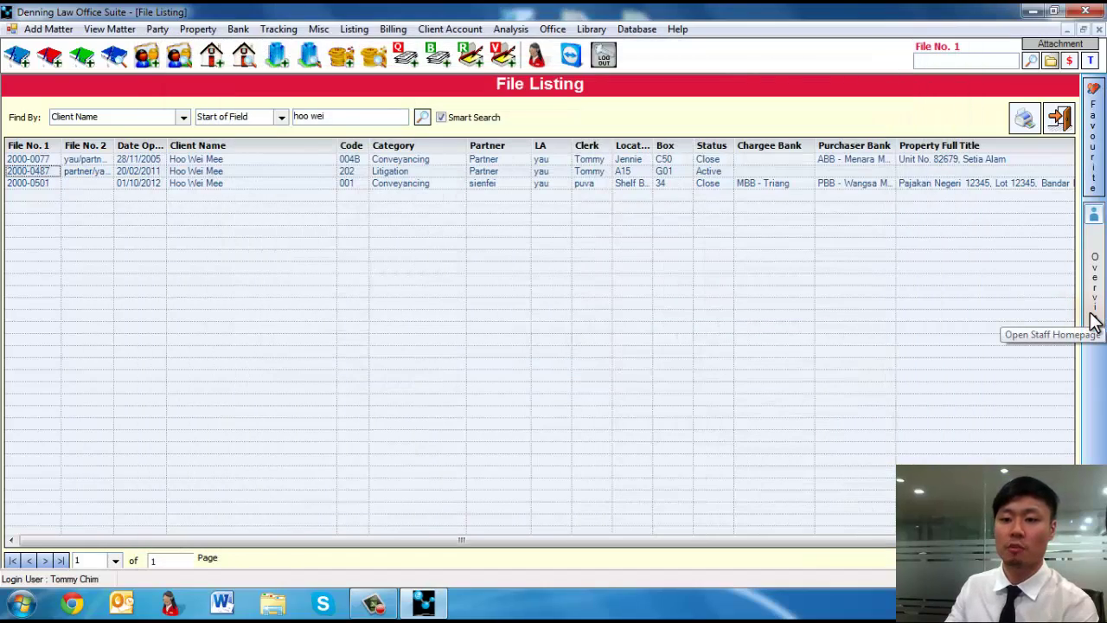
Open the staff overview and review the files under the Terminal SPA completion date alert, closing that list again
click(1095, 322)
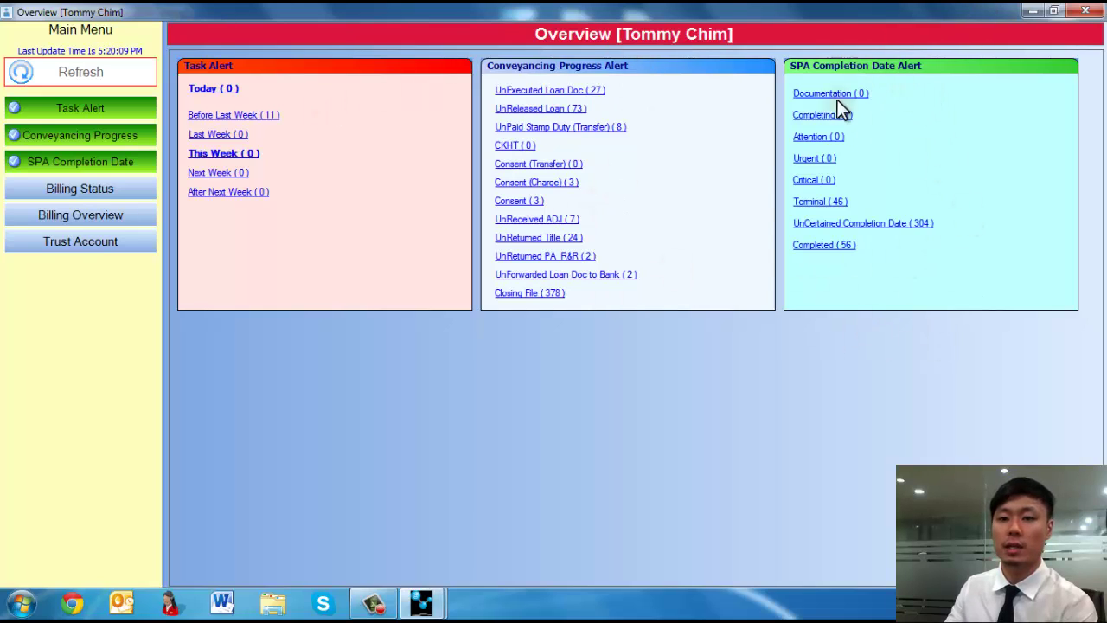
click(840, 207)
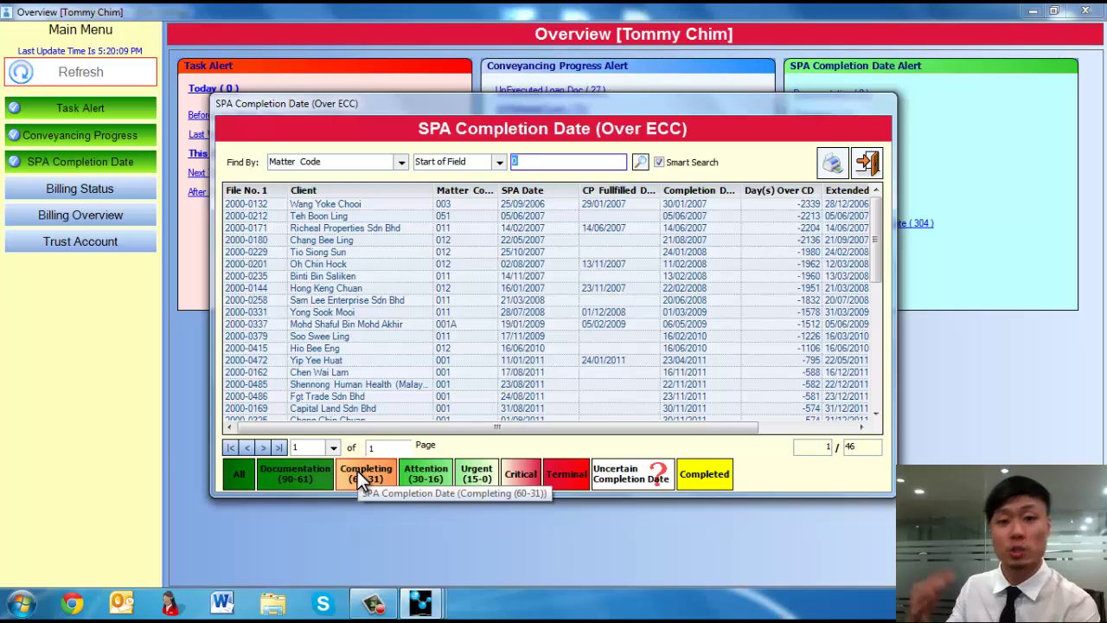
click(868, 163)
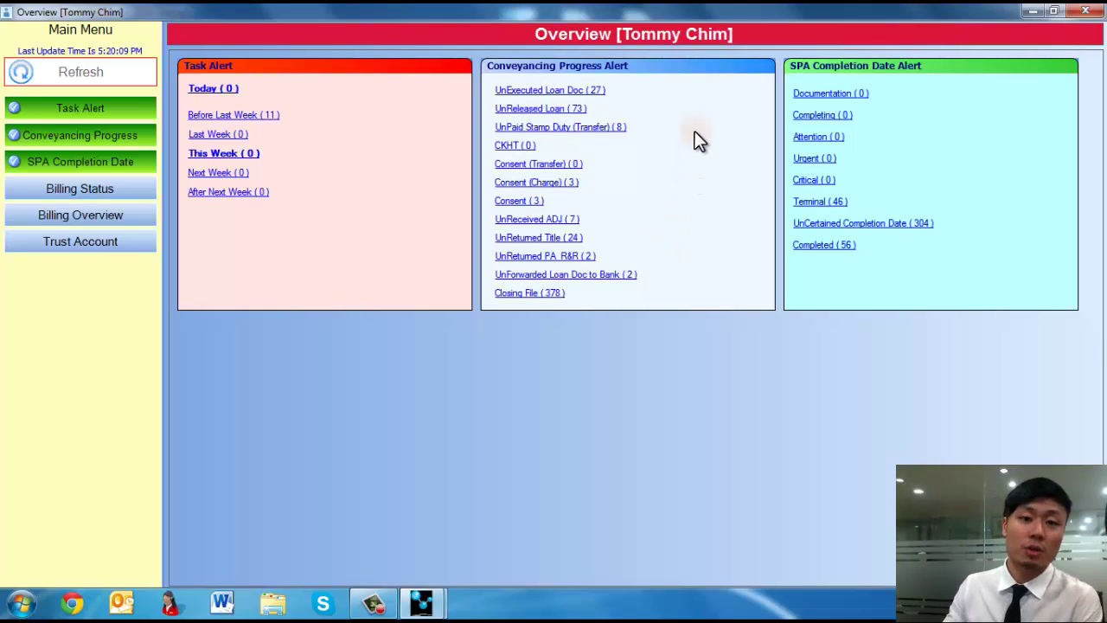
Browse the UnExecuted Loan Doc alert, view file 2000-0046 from it, and close both the file and the alert list
click(600, 92)
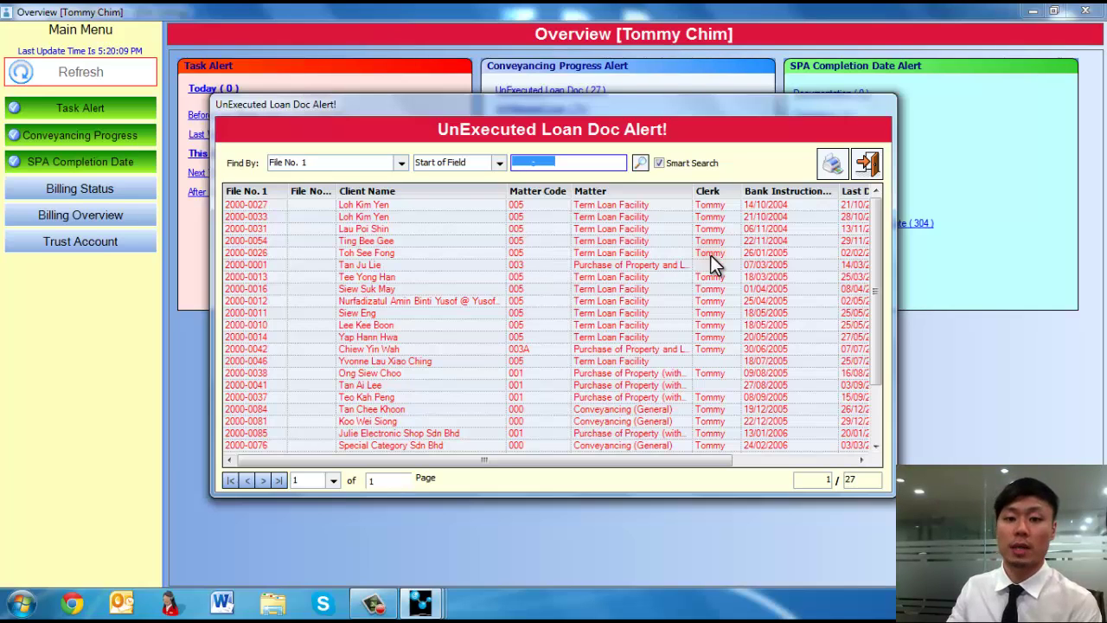
click(414, 361)
scroll(406, 360, down, 2)
click(252, 289)
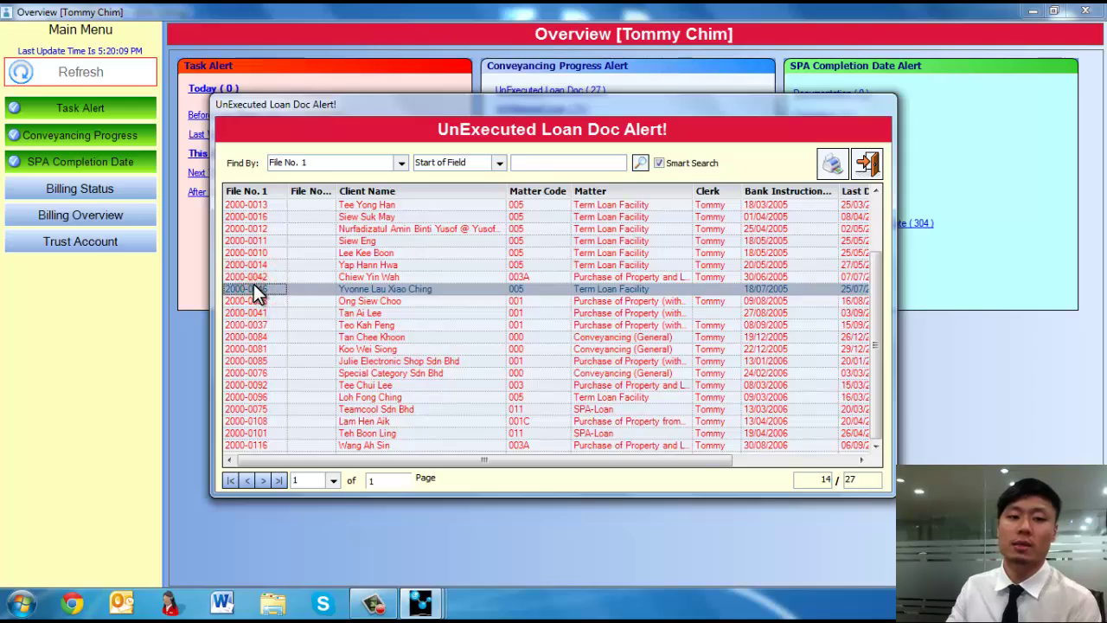
double_click(254, 288)
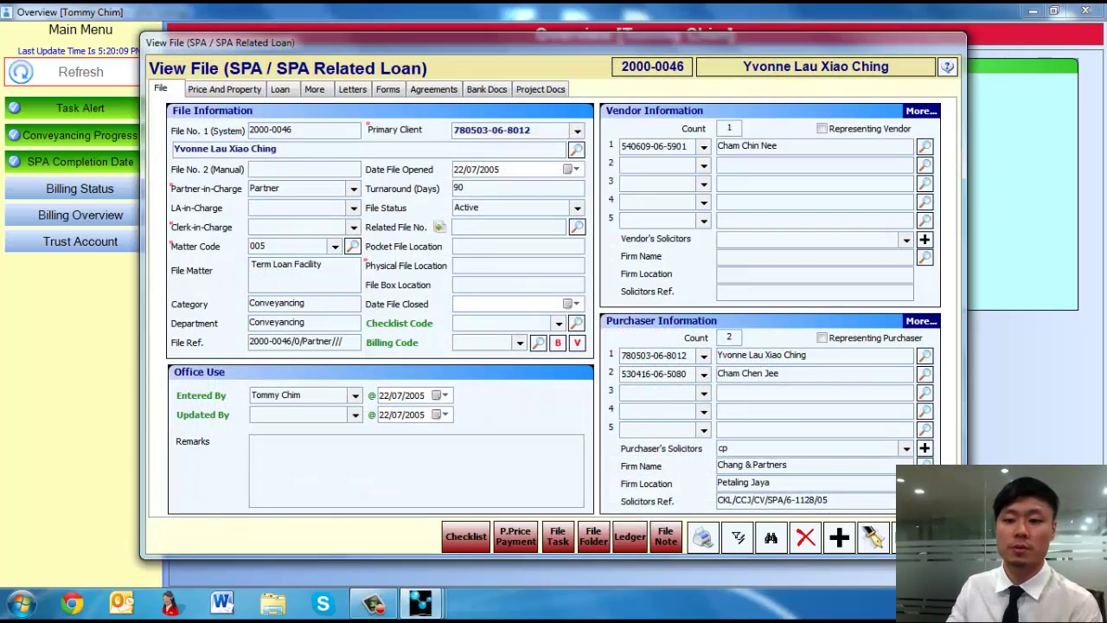
click(942, 537)
click(868, 163)
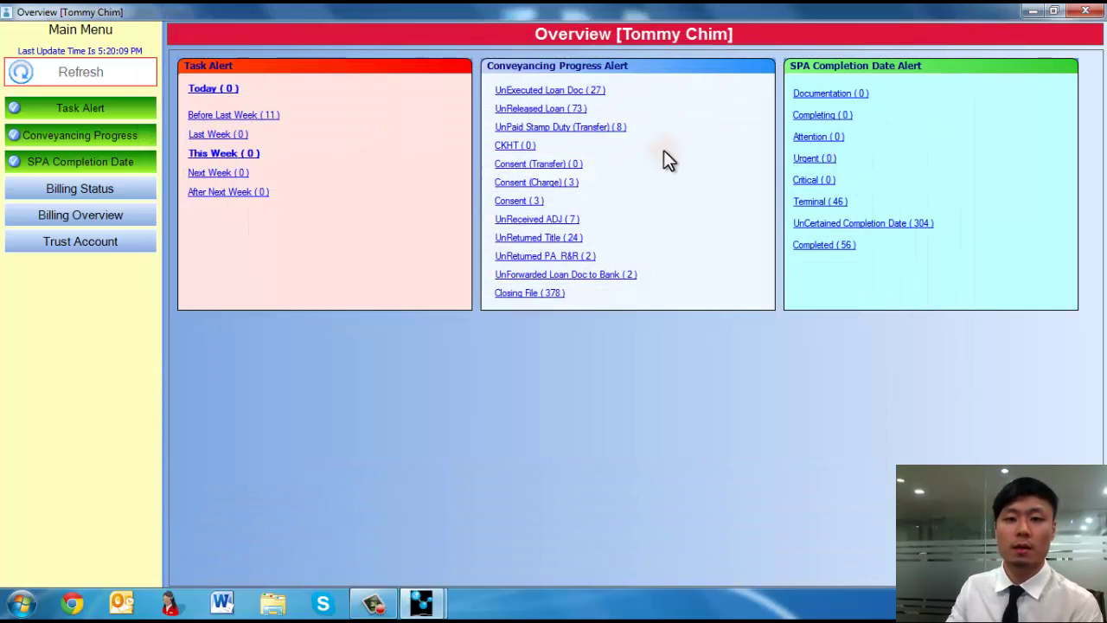
Review the UnPaid Stamp Duty (Transfer) alert across to its payment date column, and return to the file listing
click(597, 128)
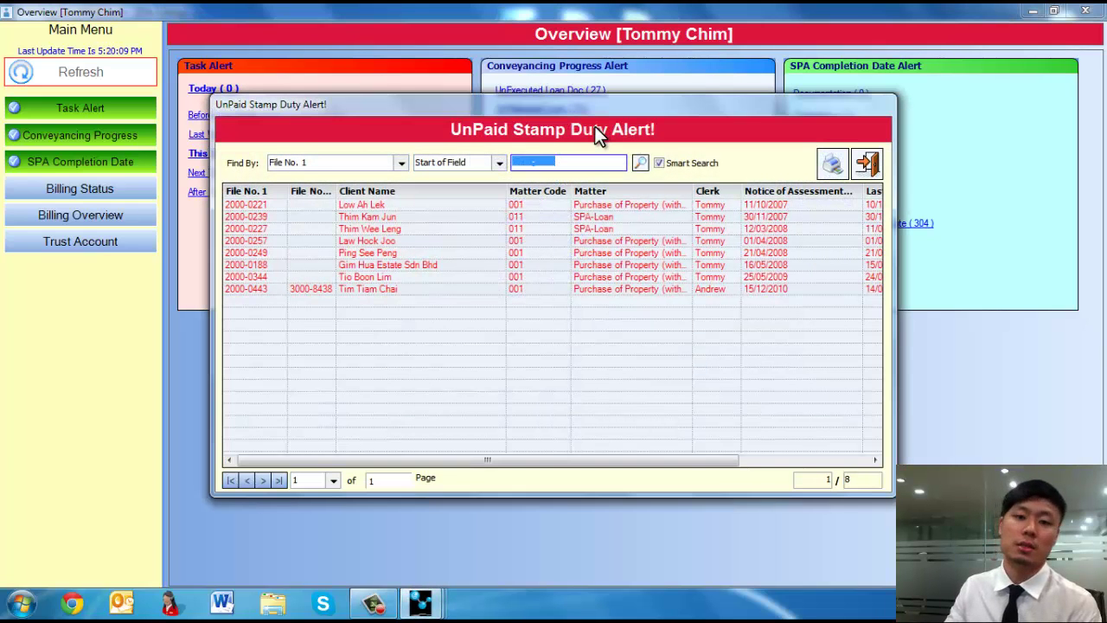
drag(699, 459, 844, 367)
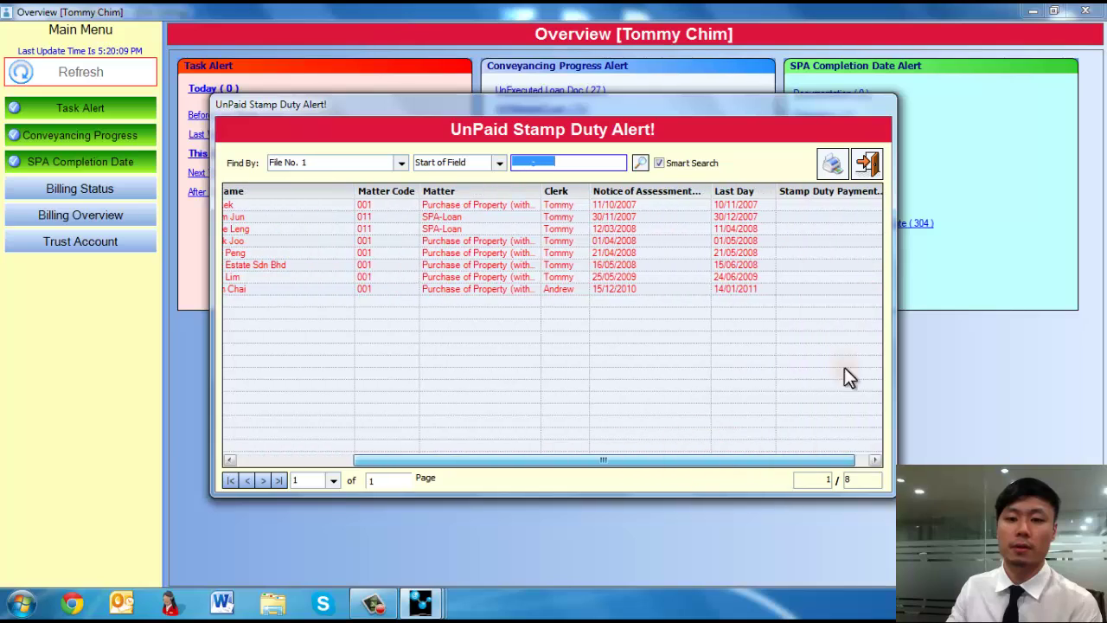
click(868, 163)
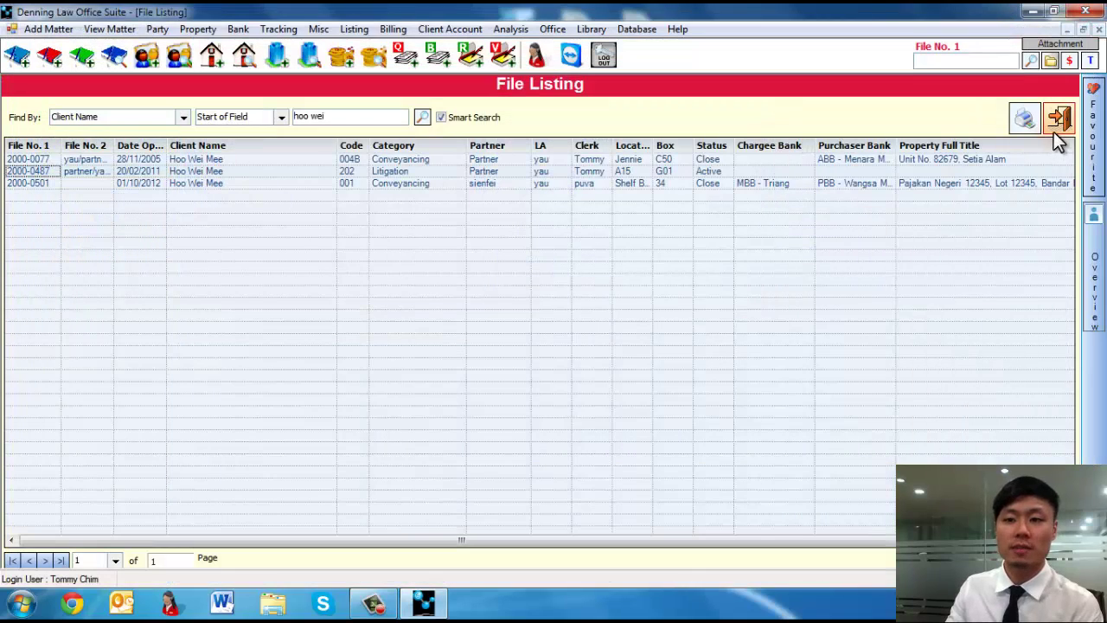
Close the file listing and open matter 2000-0077 directly by its file number
click(1057, 130)
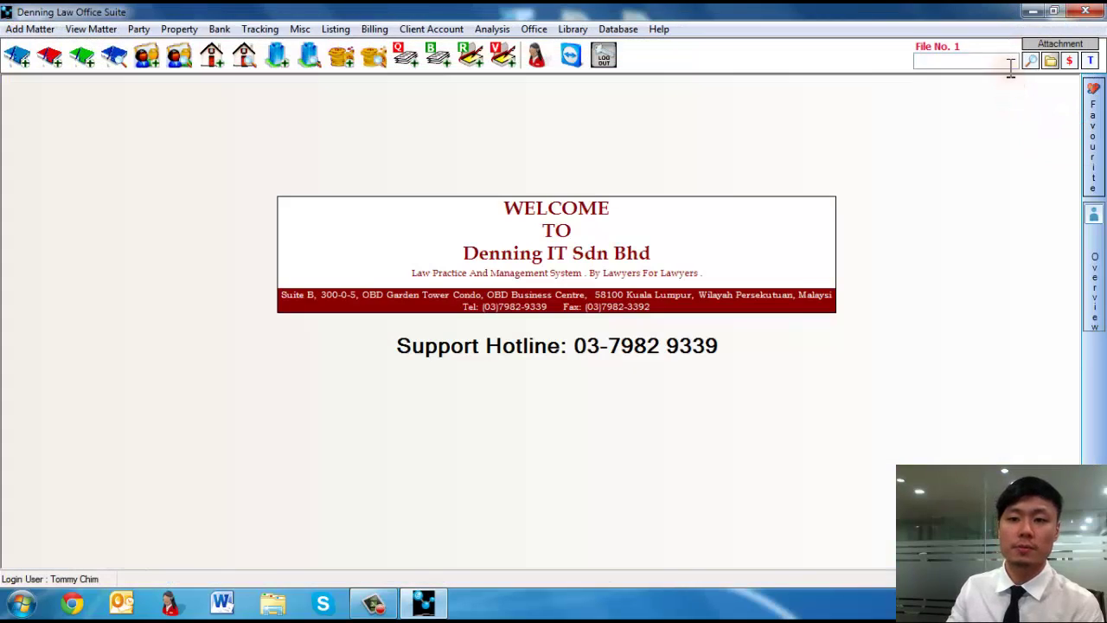
click(1009, 62)
text(2000-0077)
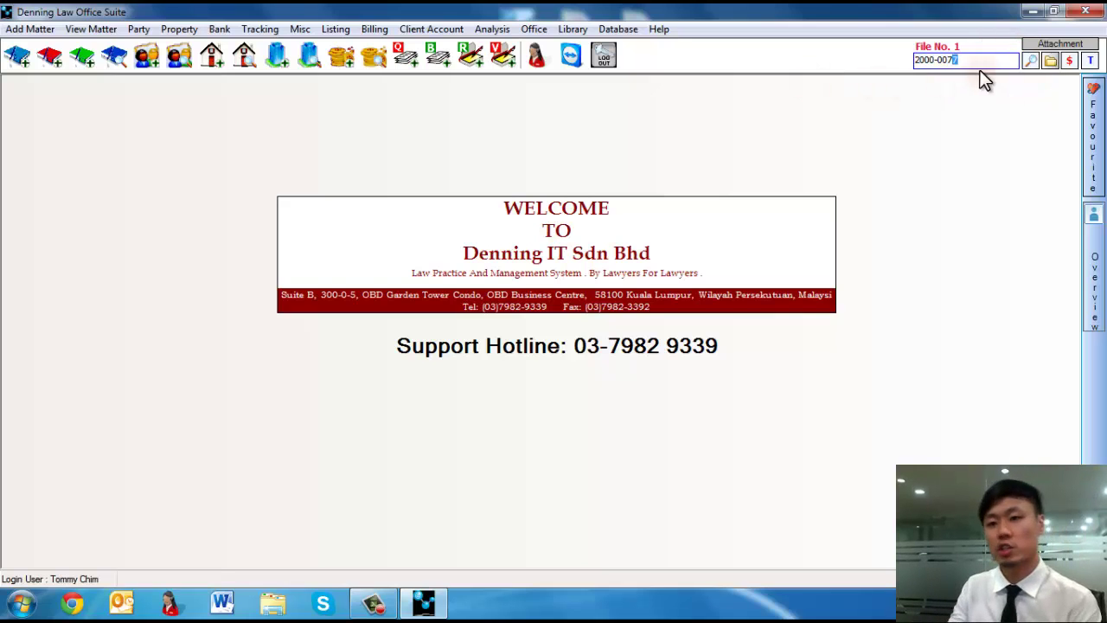
click(1031, 61)
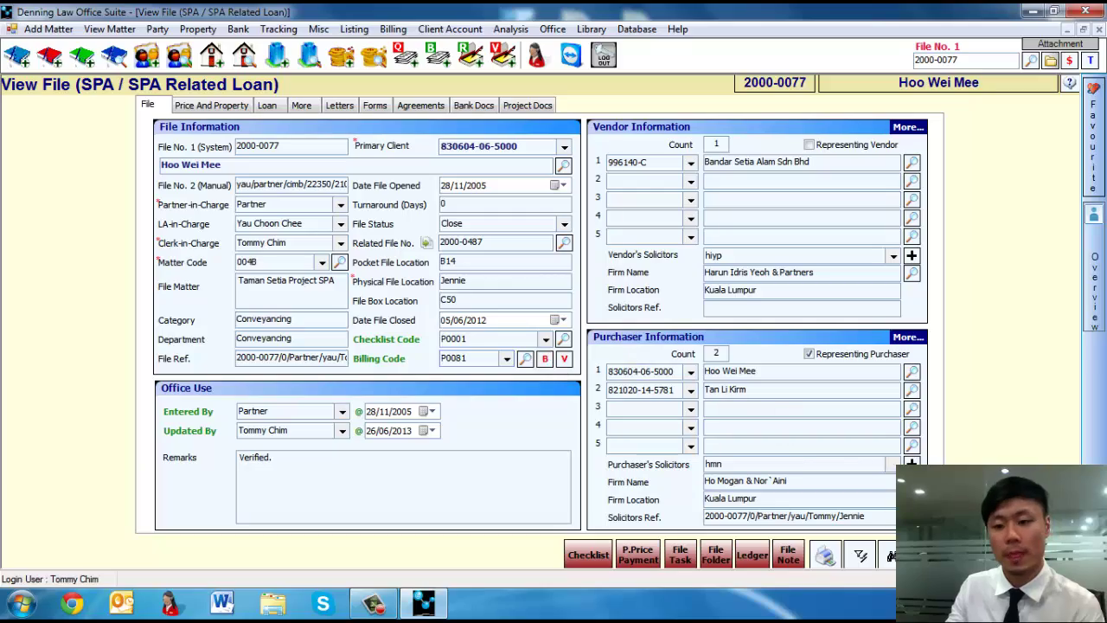
Set the file's checklist code to P0001, Schedule G Sale and Purchase Agreement, and open the matter's task checklist
click(931, 555)
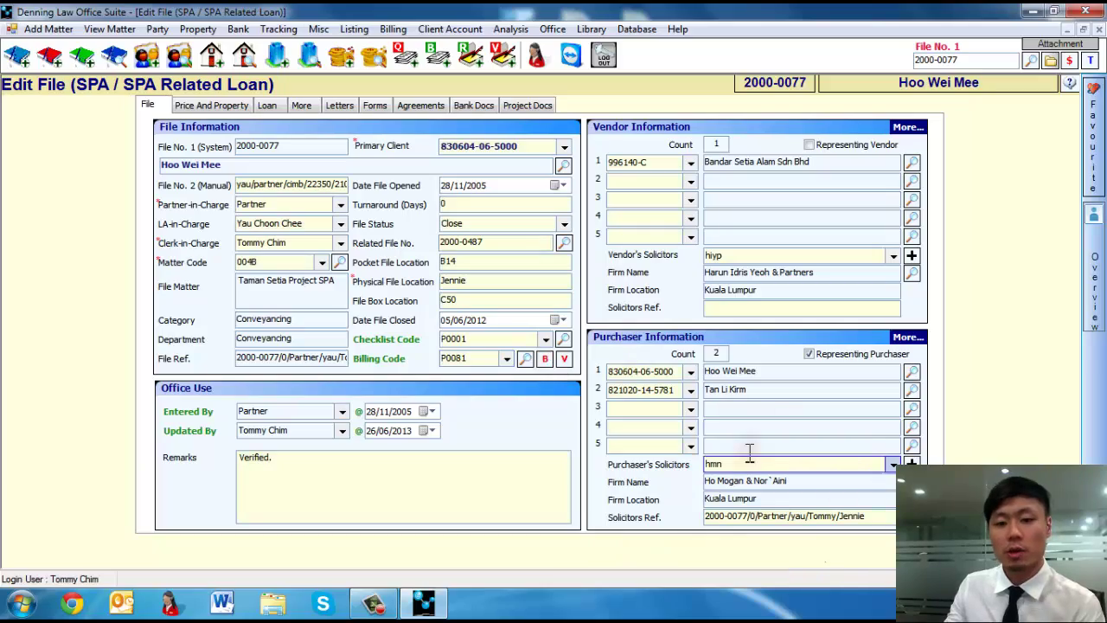
click(544, 339)
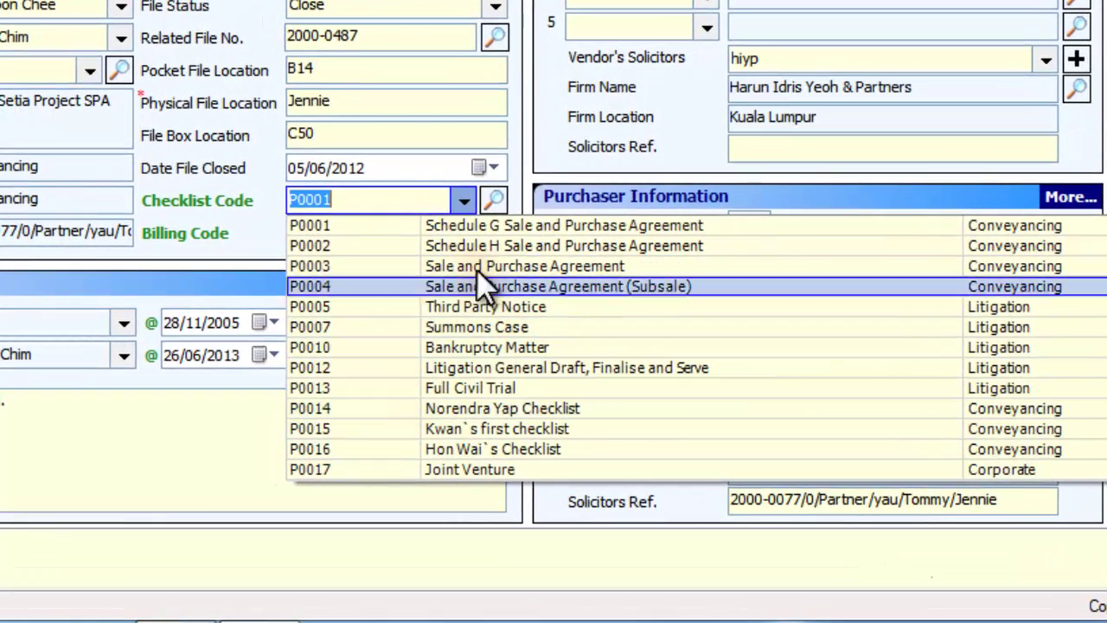
click(487, 229)
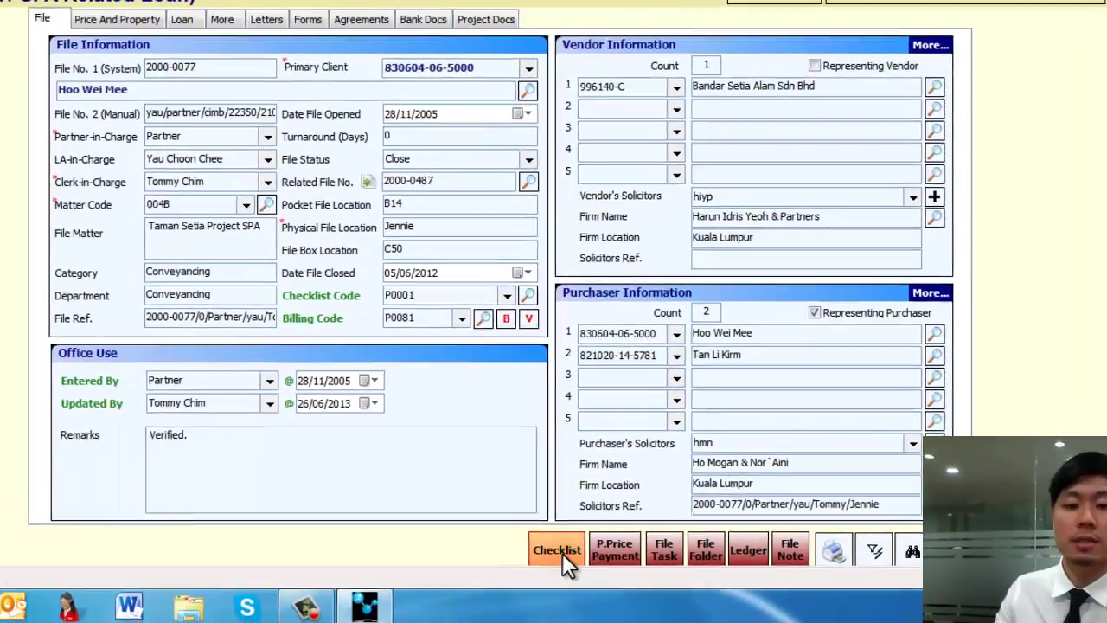
click(542, 569)
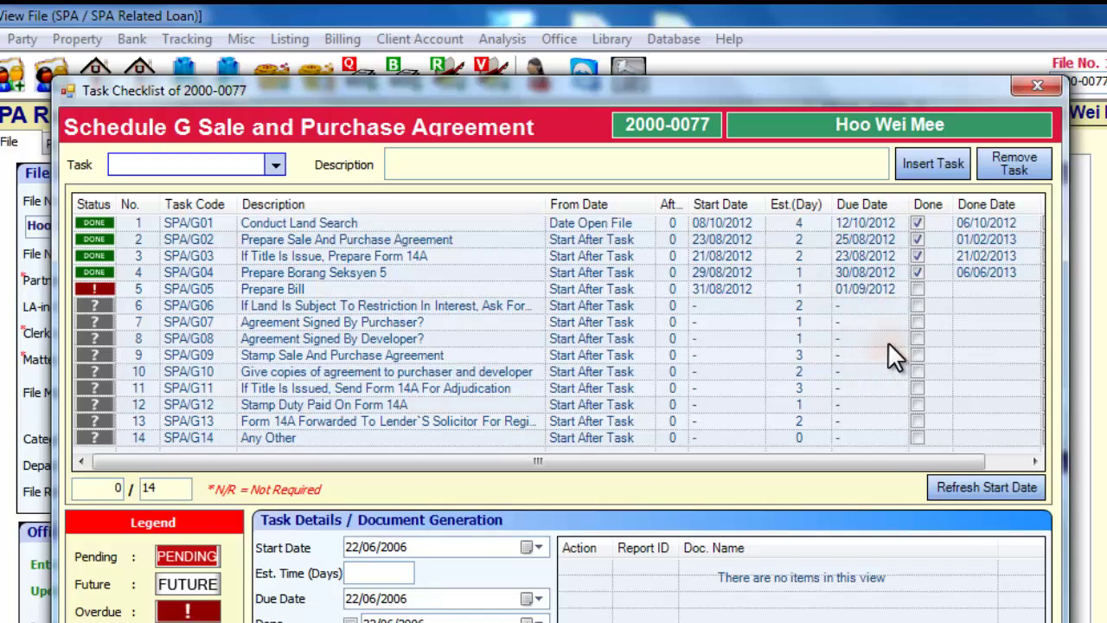
Try marking the Prepare Bill task as done, cancel out of the task checklist, and close the matter file
click(917, 290)
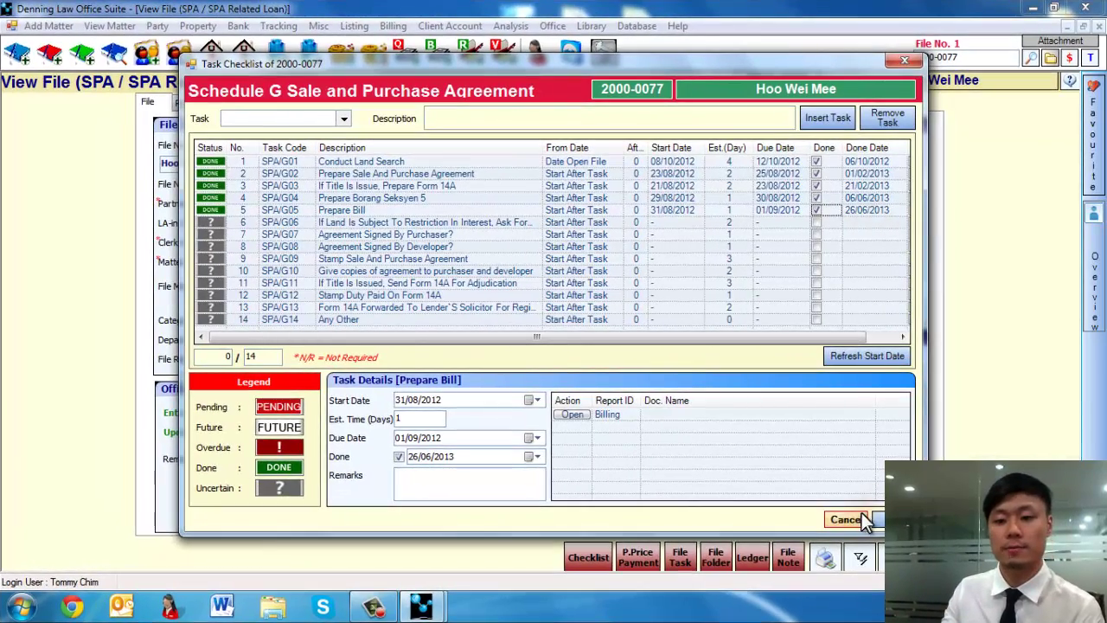
click(855, 520)
click(585, 357)
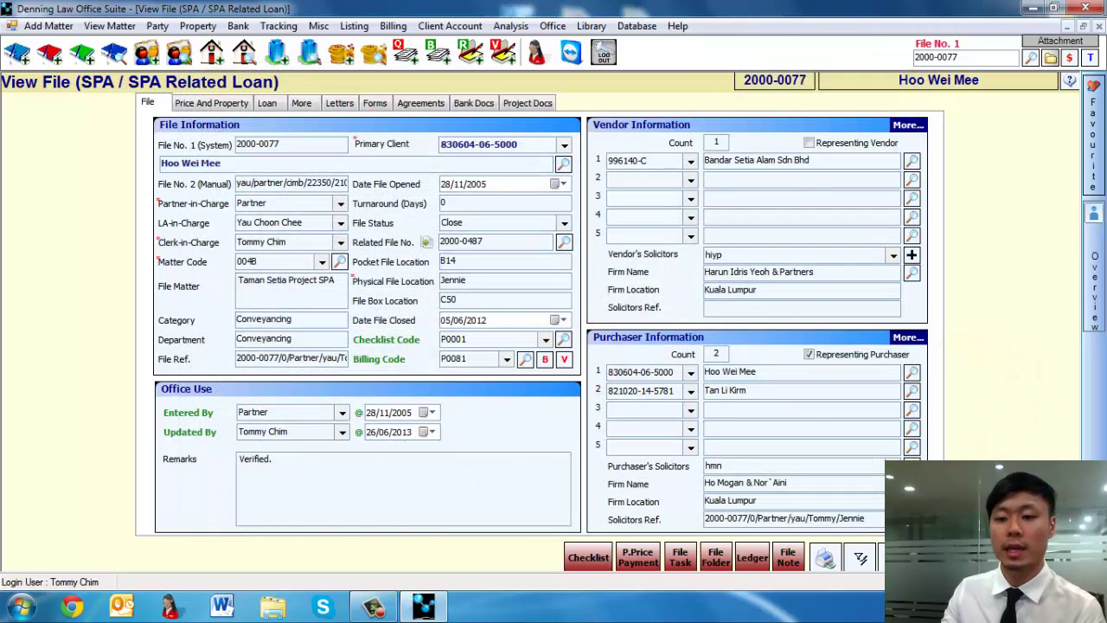
click(924, 557)
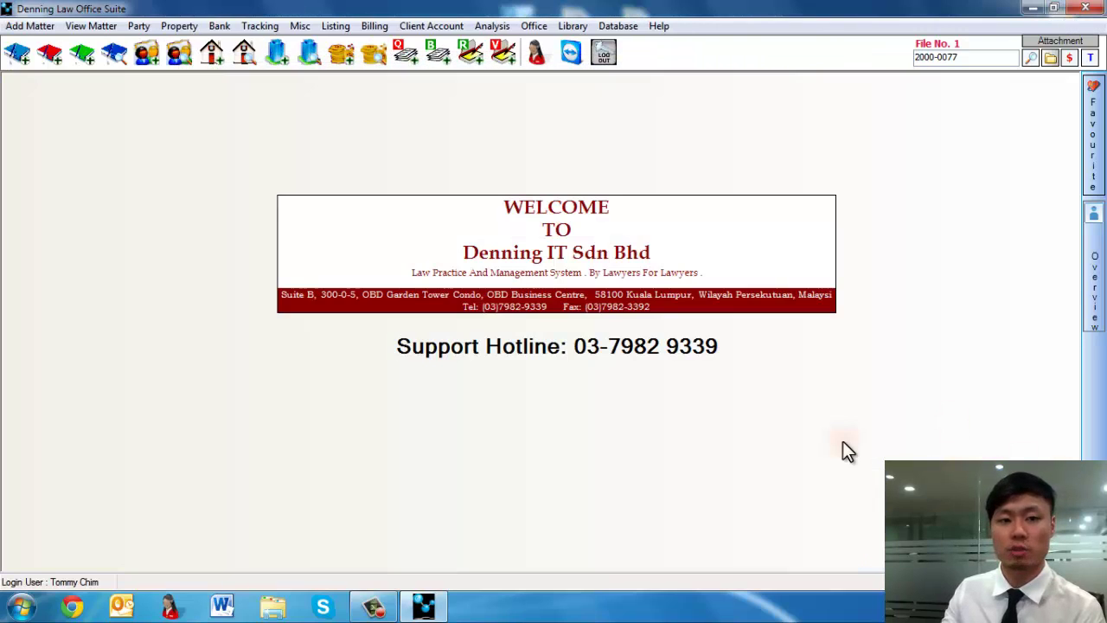
Open the civil litigation files, view the second file, and return to file 2000-0489
click(97, 25)
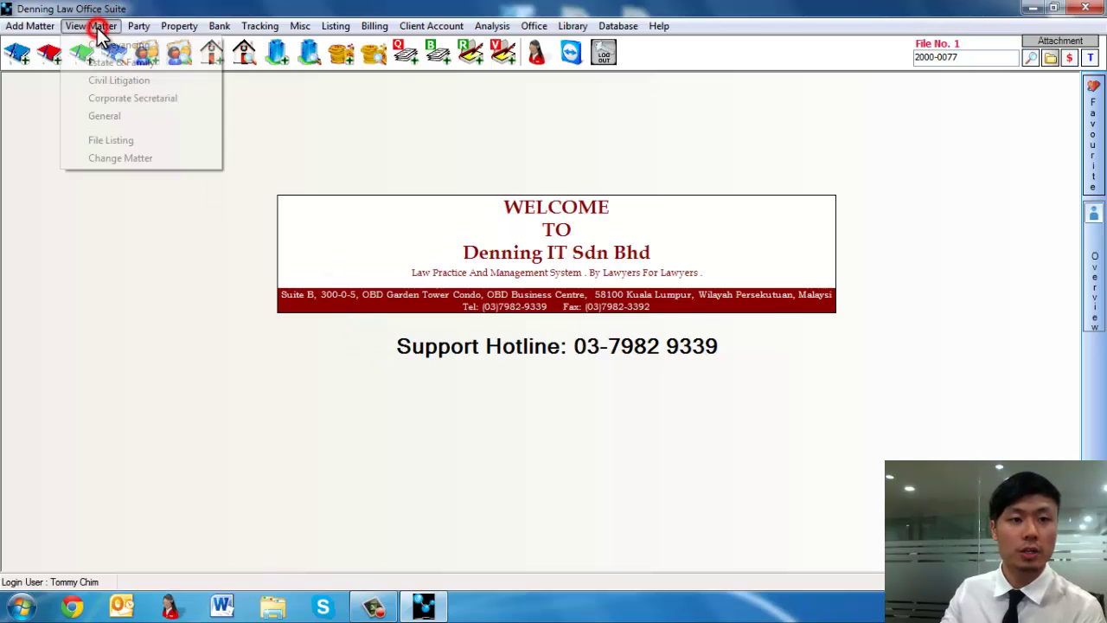
click(116, 76)
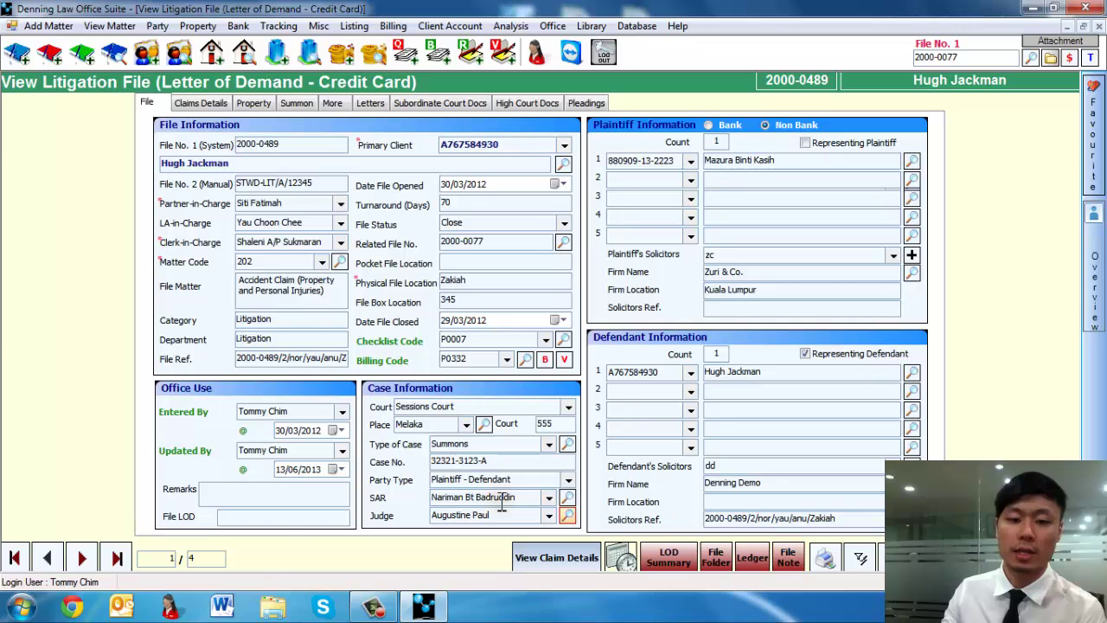
click(82, 558)
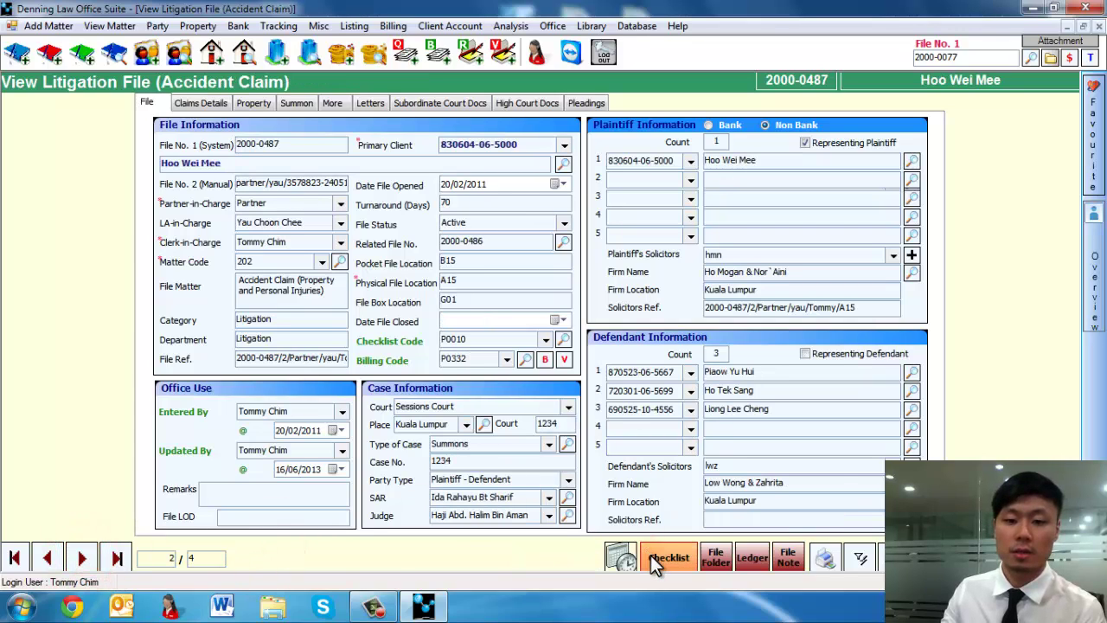
click(47, 558)
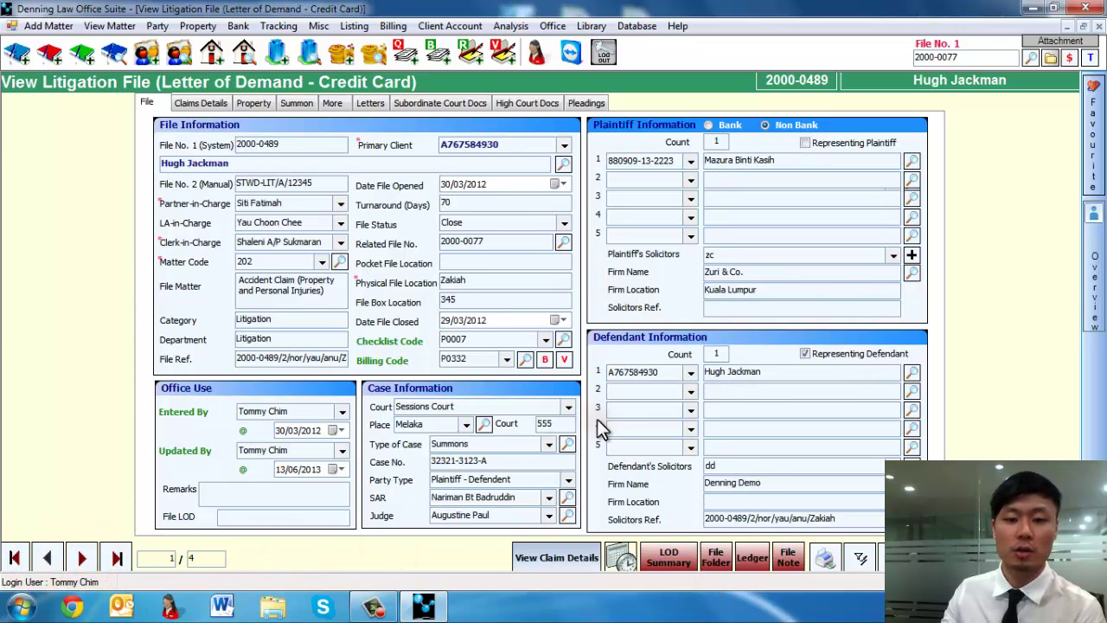
Open the court diary of litigation file 2000-0489 and review its cases across to the hearing type and counsel columns
click(630, 561)
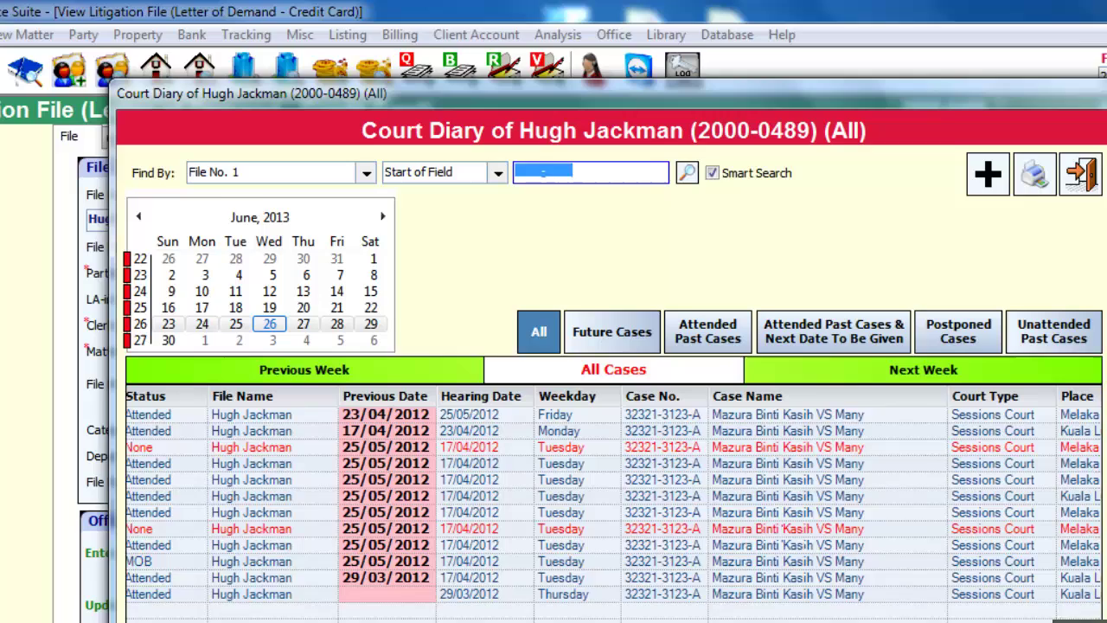
drag(634, 494, 656, 494)
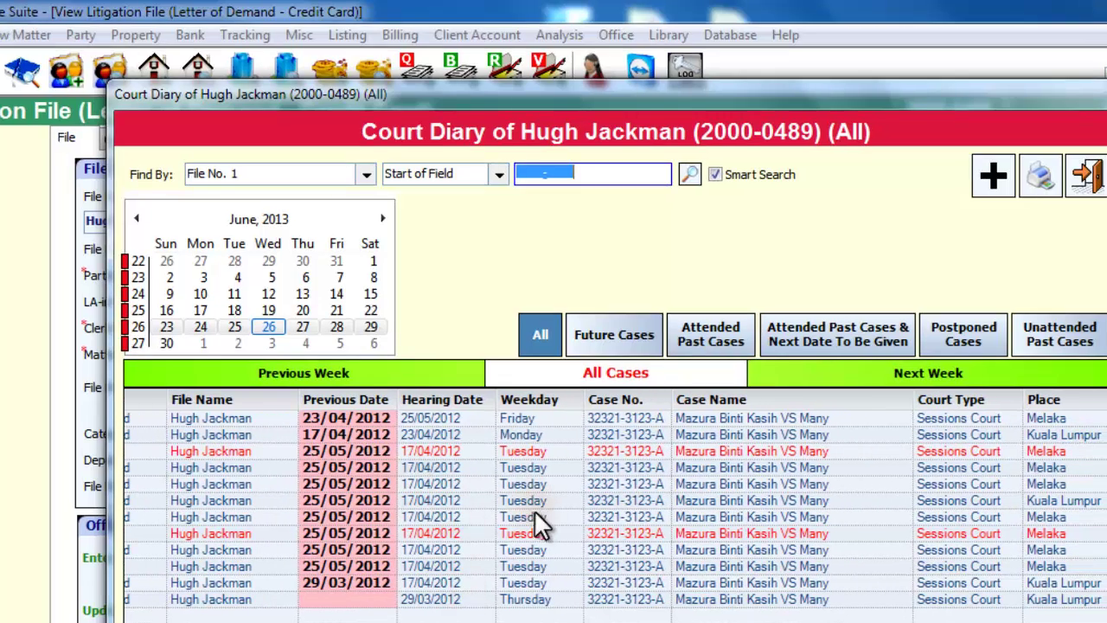
drag(553, 622, 766, 622)
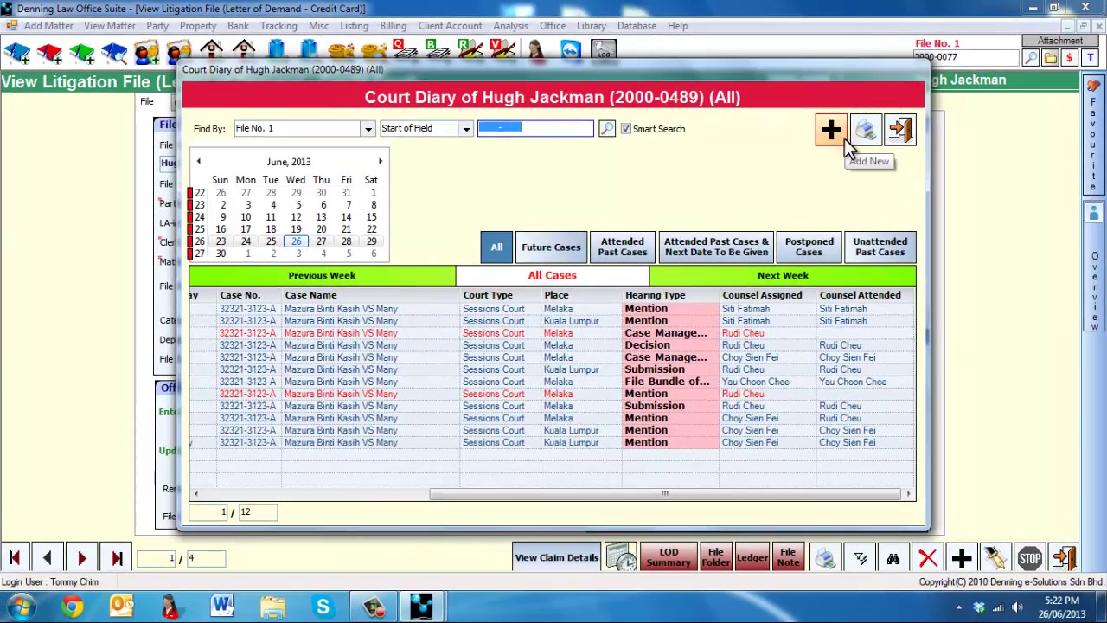
View the blank form for a new court diary entry, and close it together with the diary and the litigation file
click(832, 130)
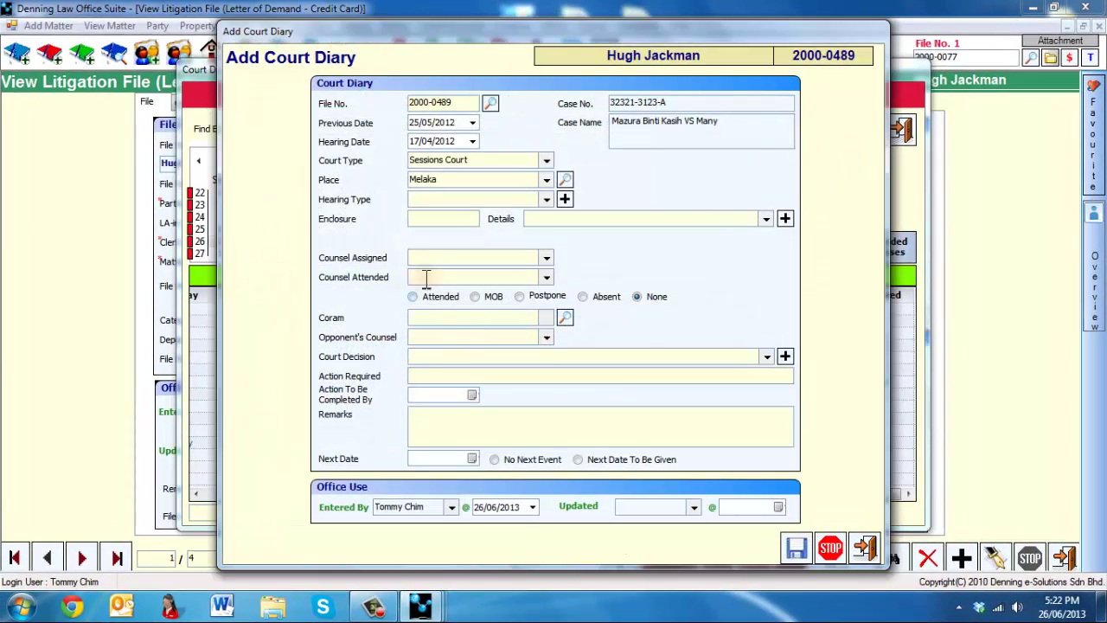
click(868, 552)
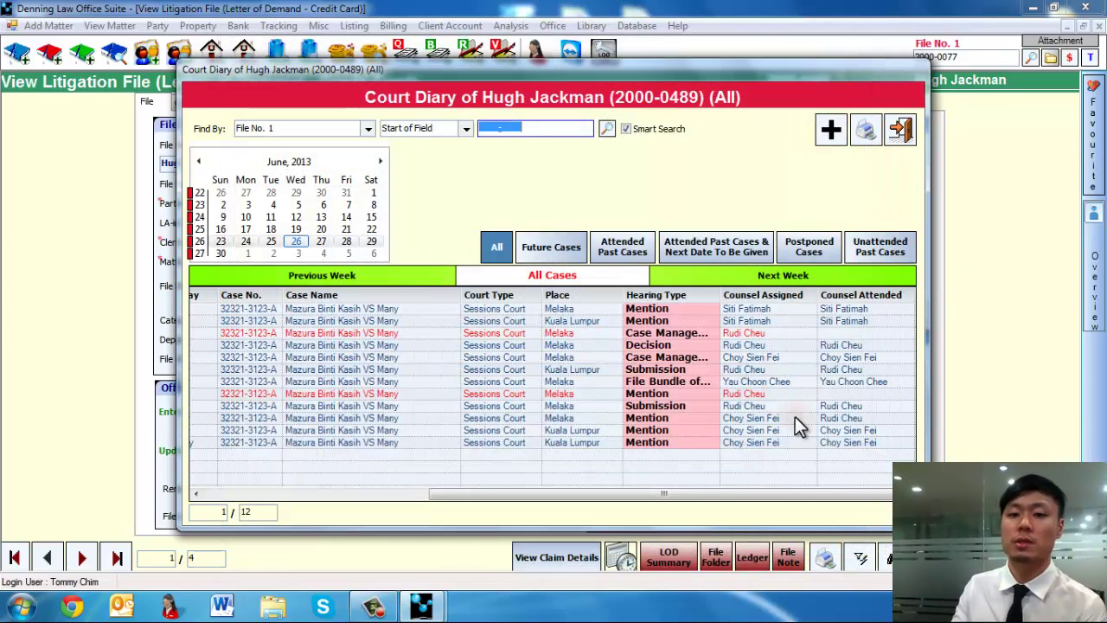
click(904, 128)
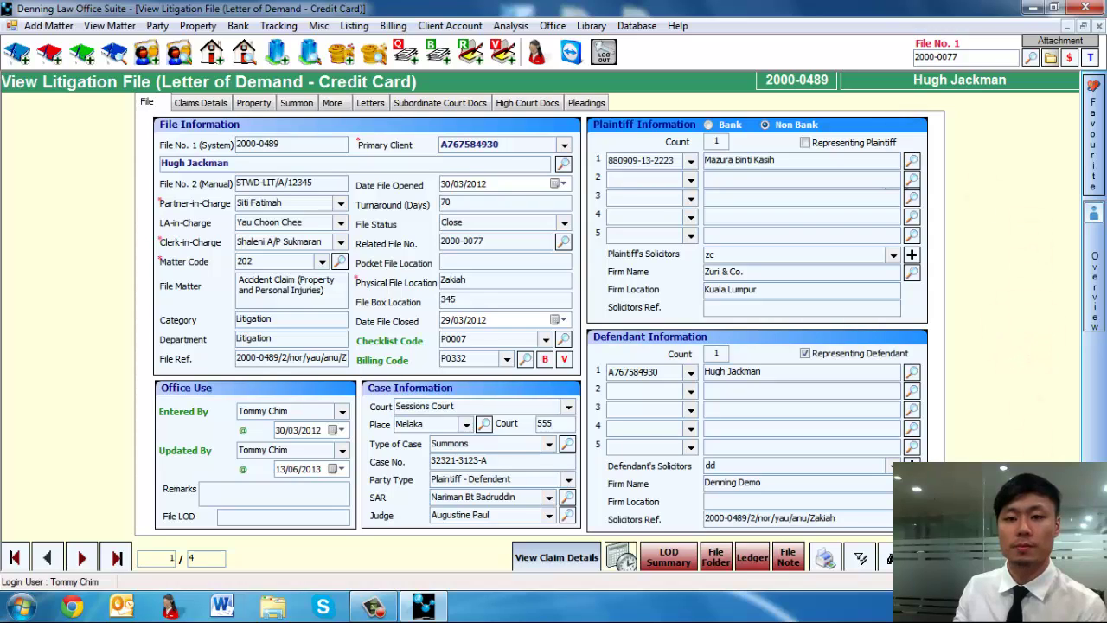
click(1063, 558)
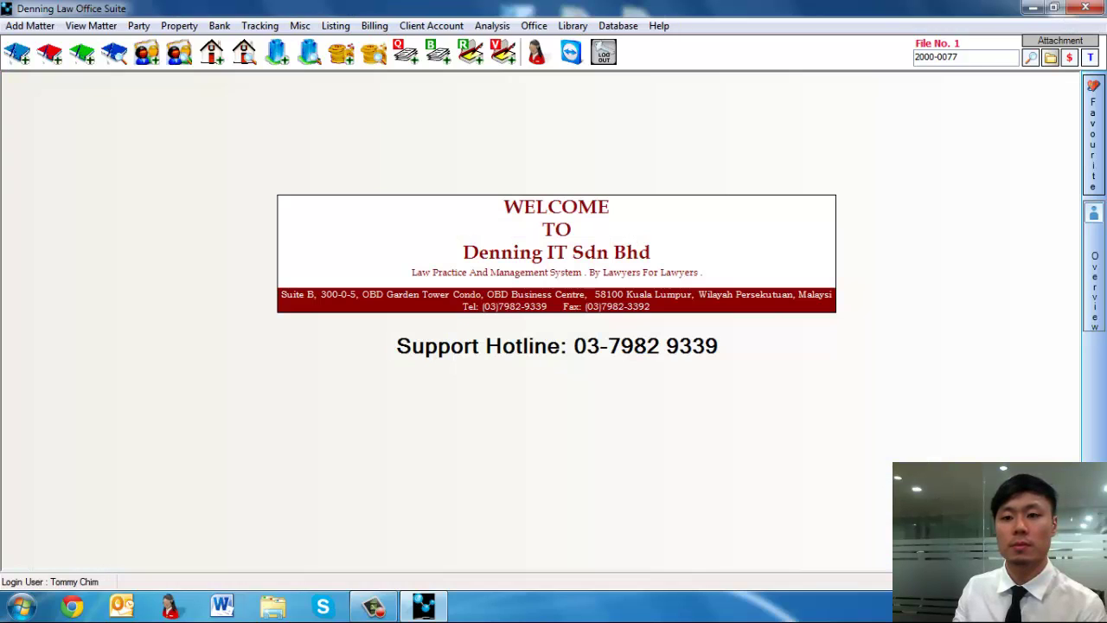
Open matter 2000-0077 for editing and set its billing code to P0081, SPA + Loan + Consent to Charge (Sel)
click(1028, 54)
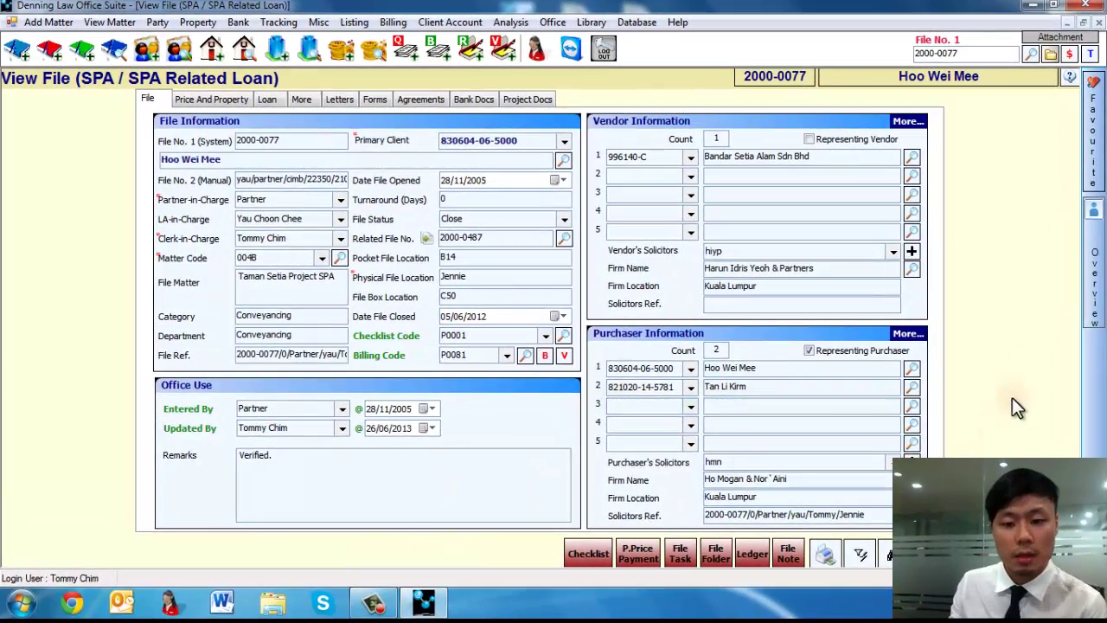
click(1035, 351)
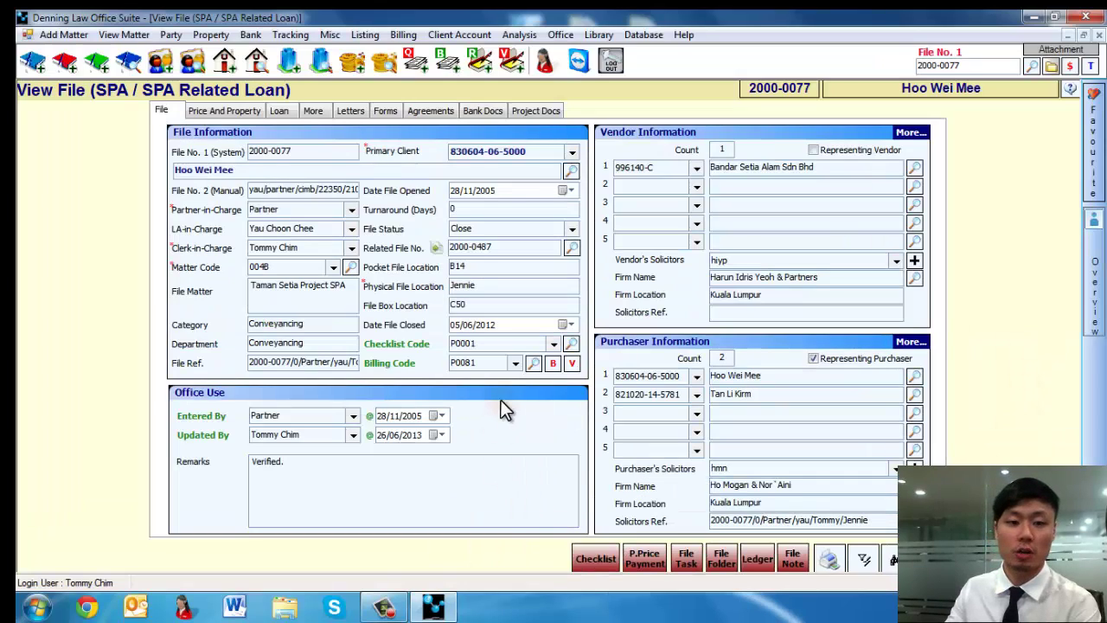
click(932, 559)
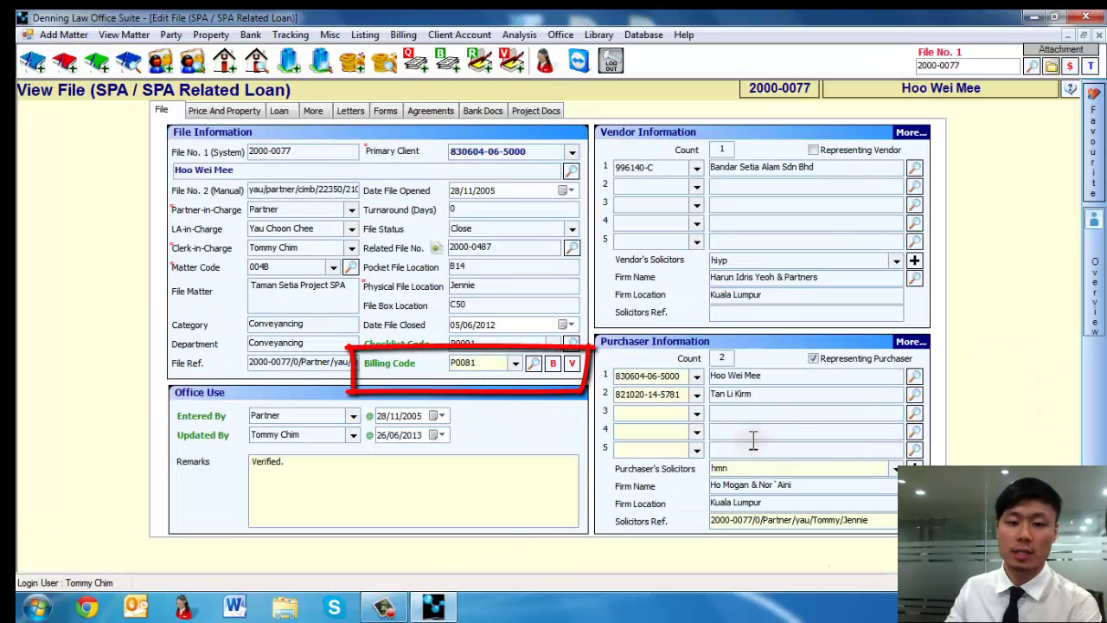
double_click(490, 363)
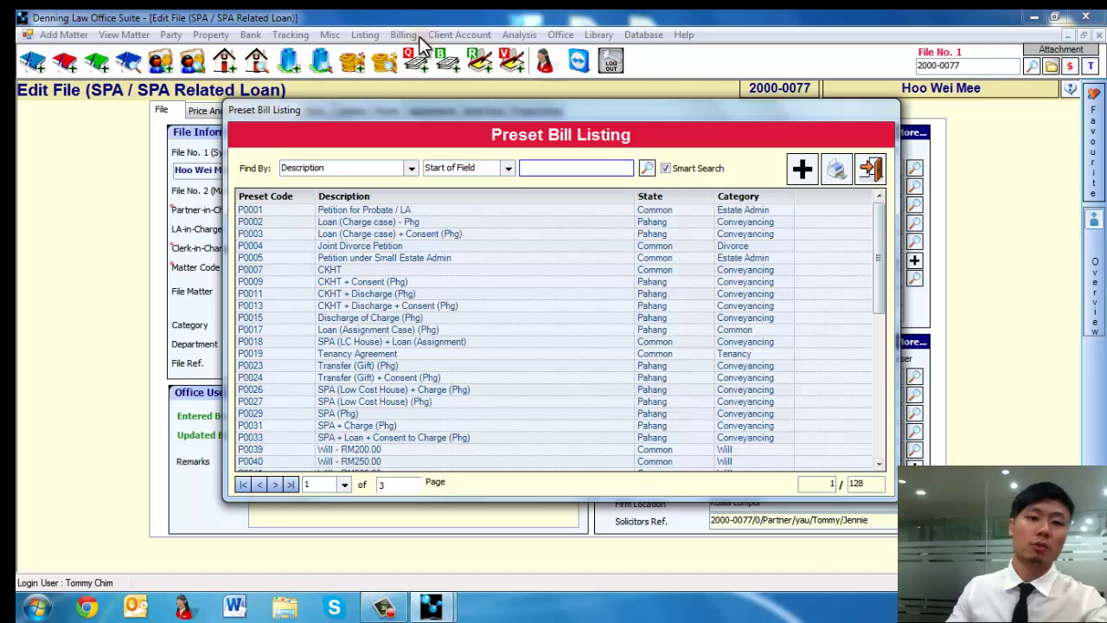
text(spa + lo)
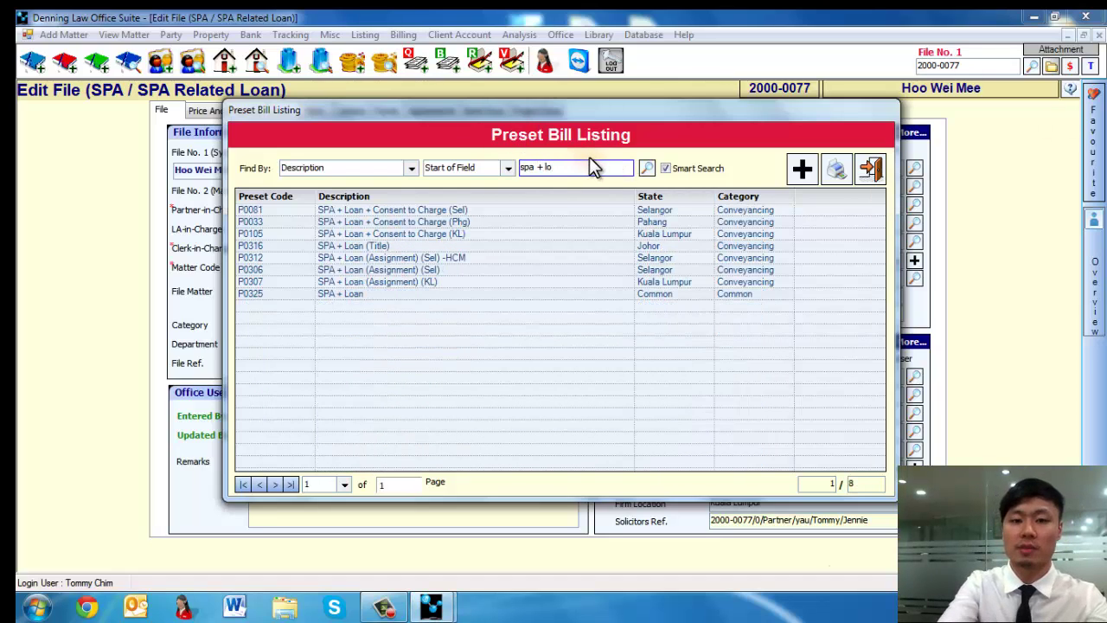
text(an)
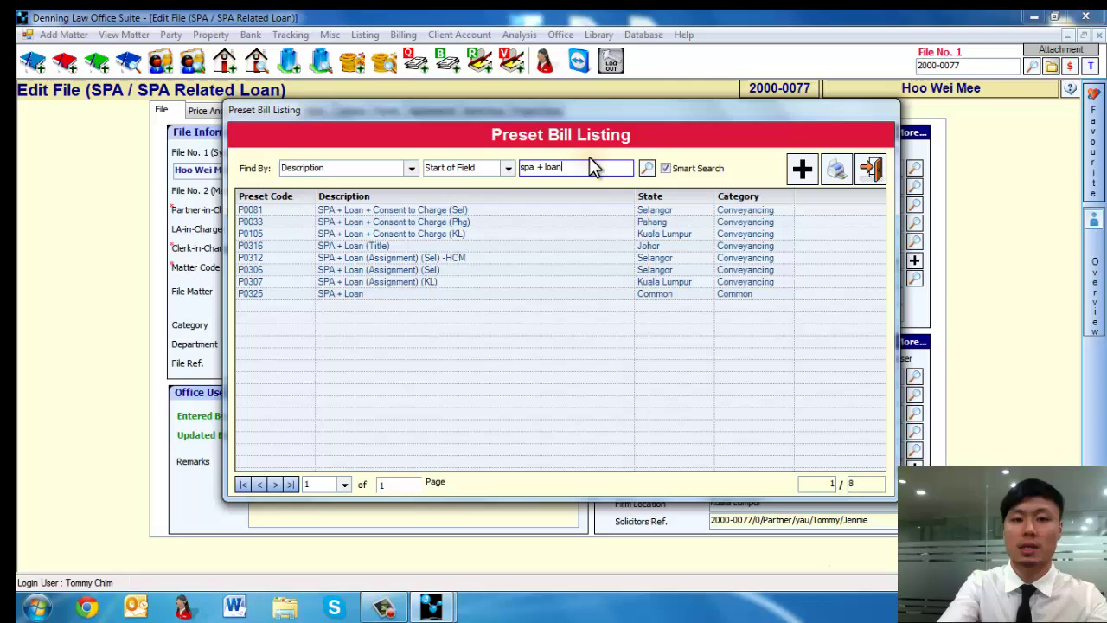
click(435, 210)
click(435, 210)
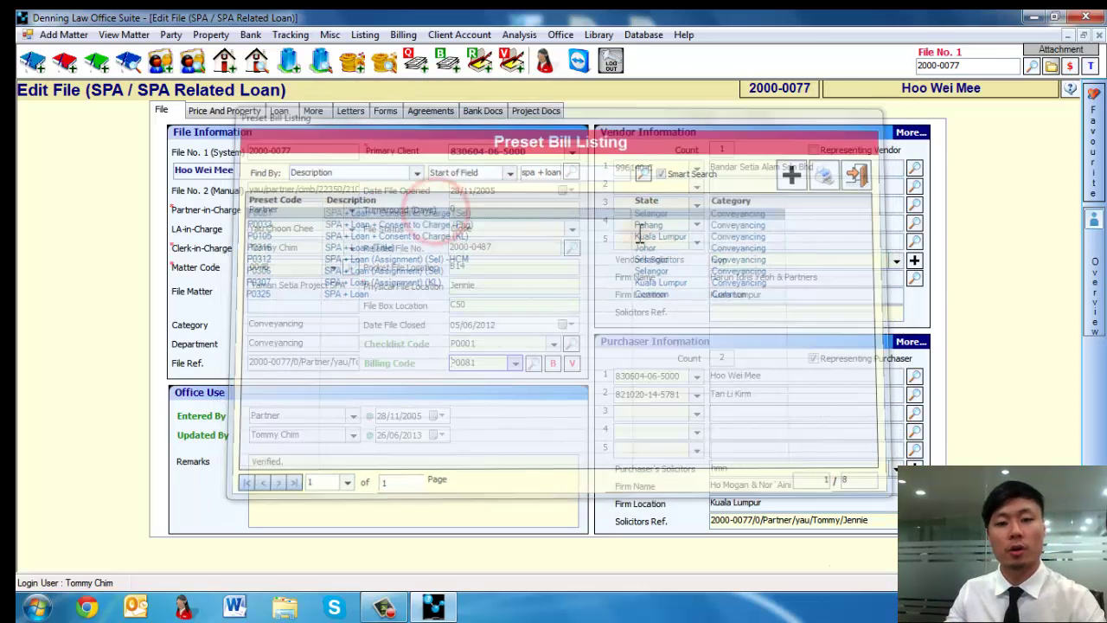
Start a new bill from the matter's billing code and check its loan amount, purchase price, and nett fees, disbursements and service tax
click(553, 363)
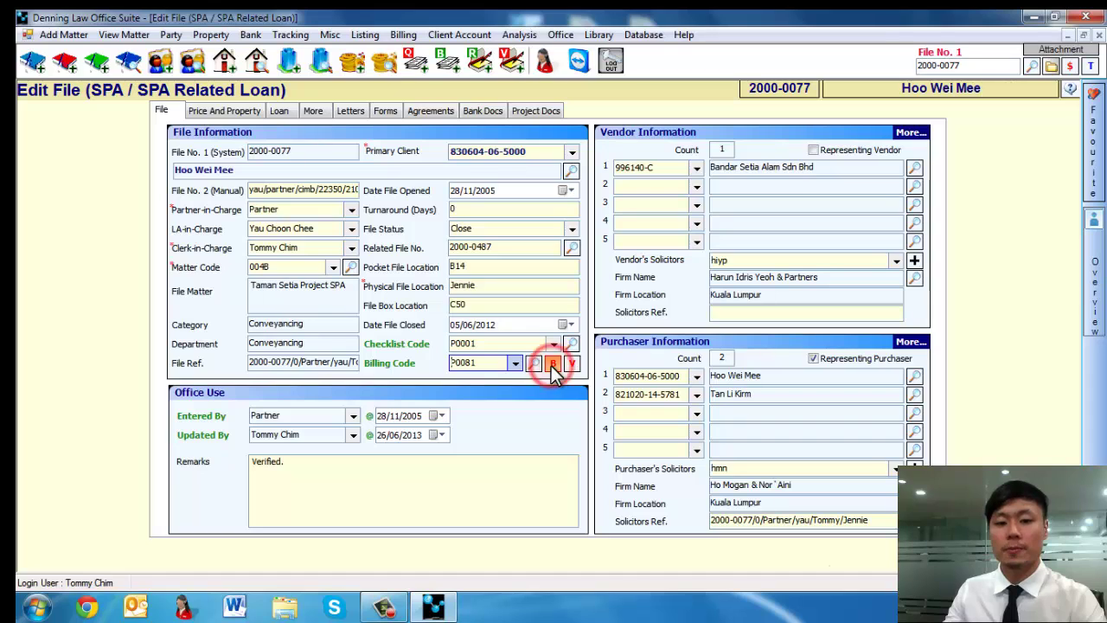
click(662, 364)
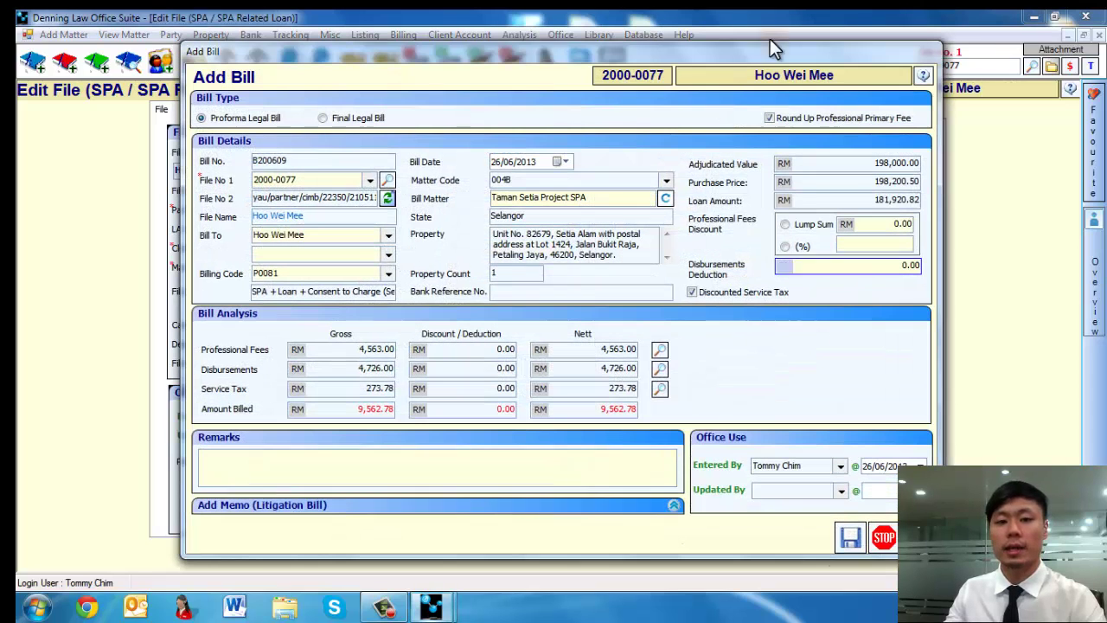
click(860, 200)
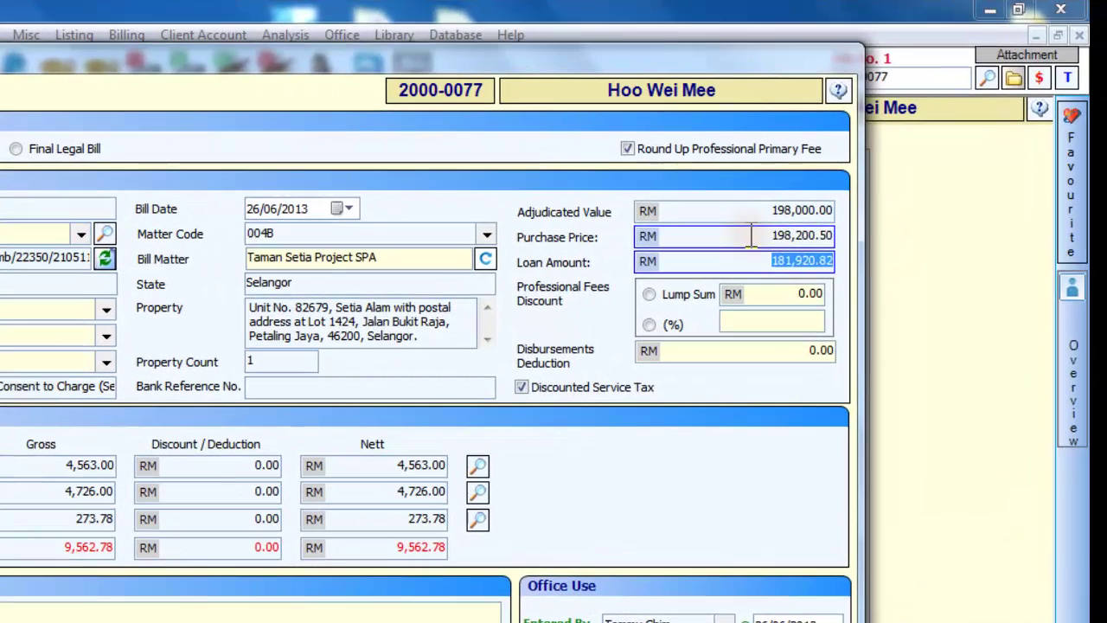
click(751, 234)
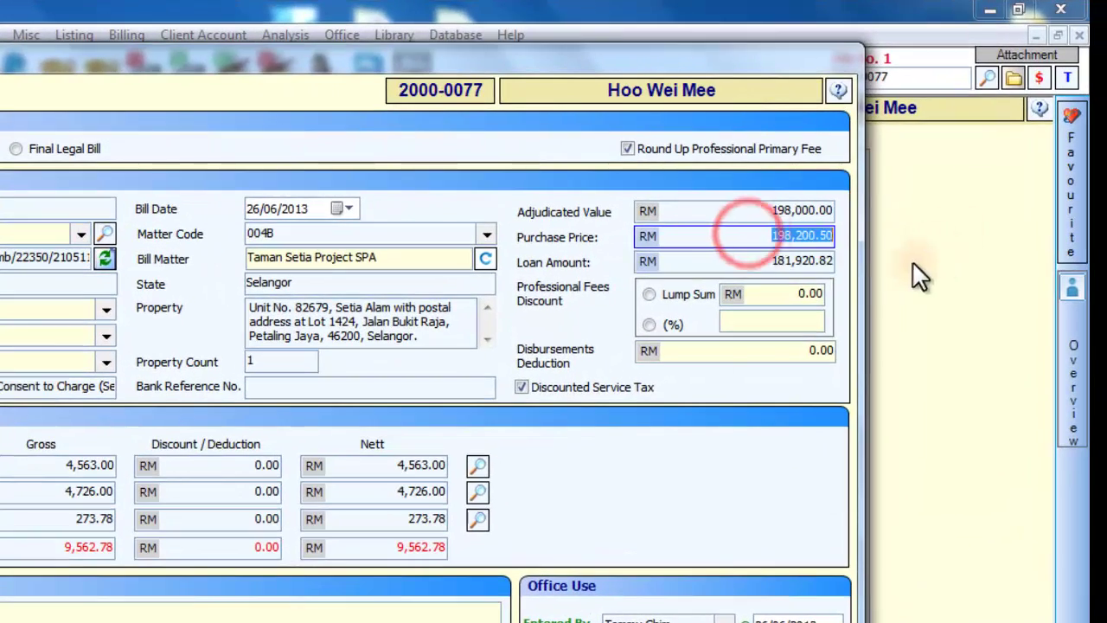
click(401, 467)
click(381, 493)
click(400, 519)
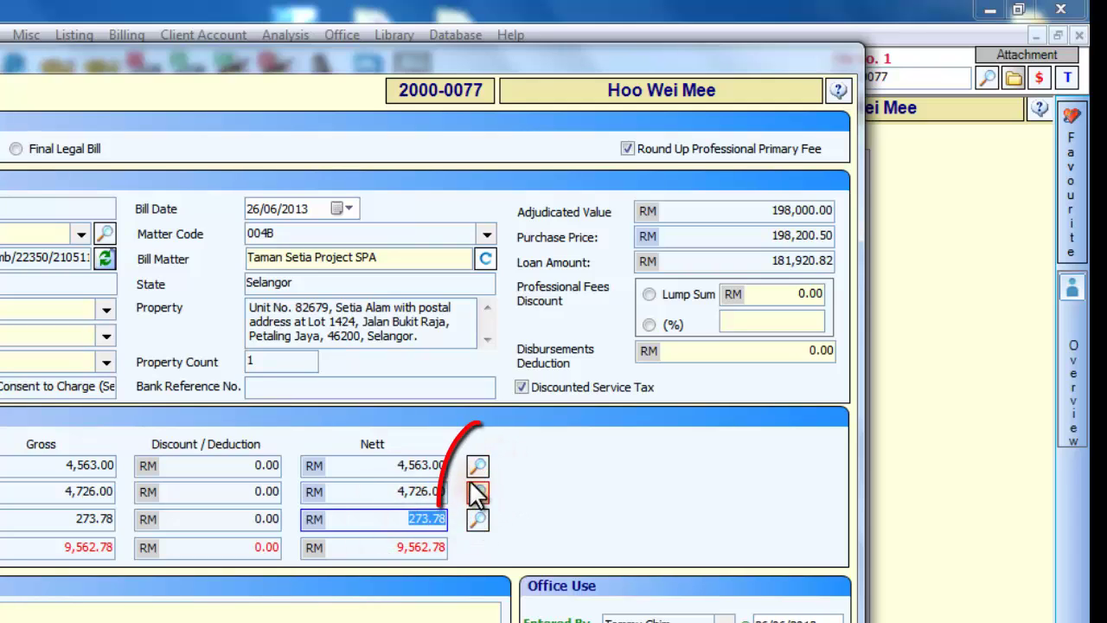
Open the bill's itemised breakdown and review the fee items and the disbursement items
click(478, 491)
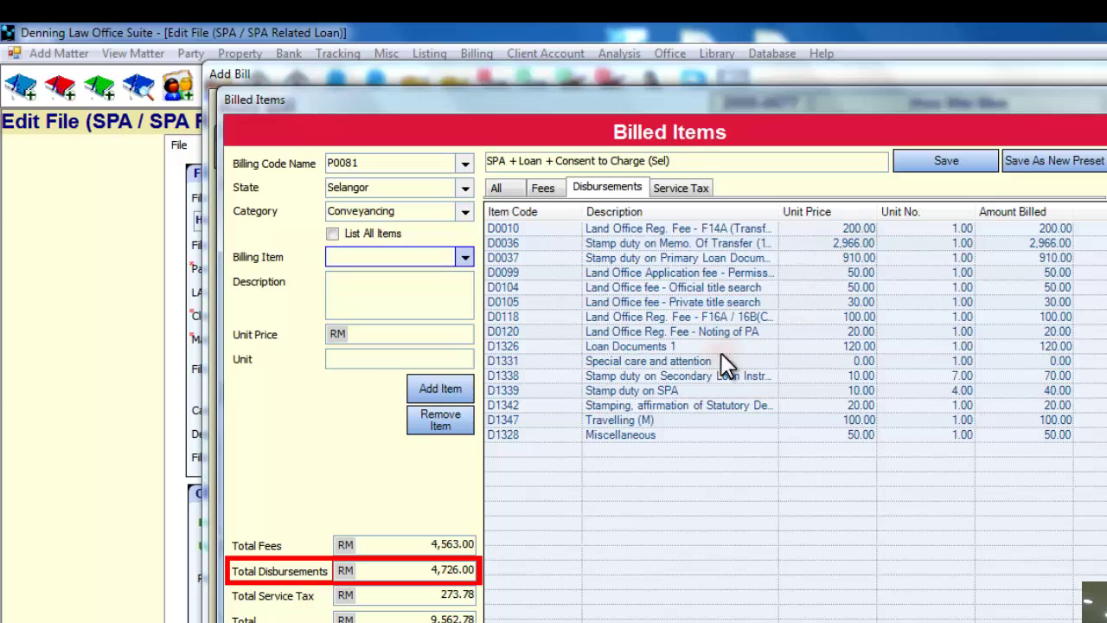
click(556, 189)
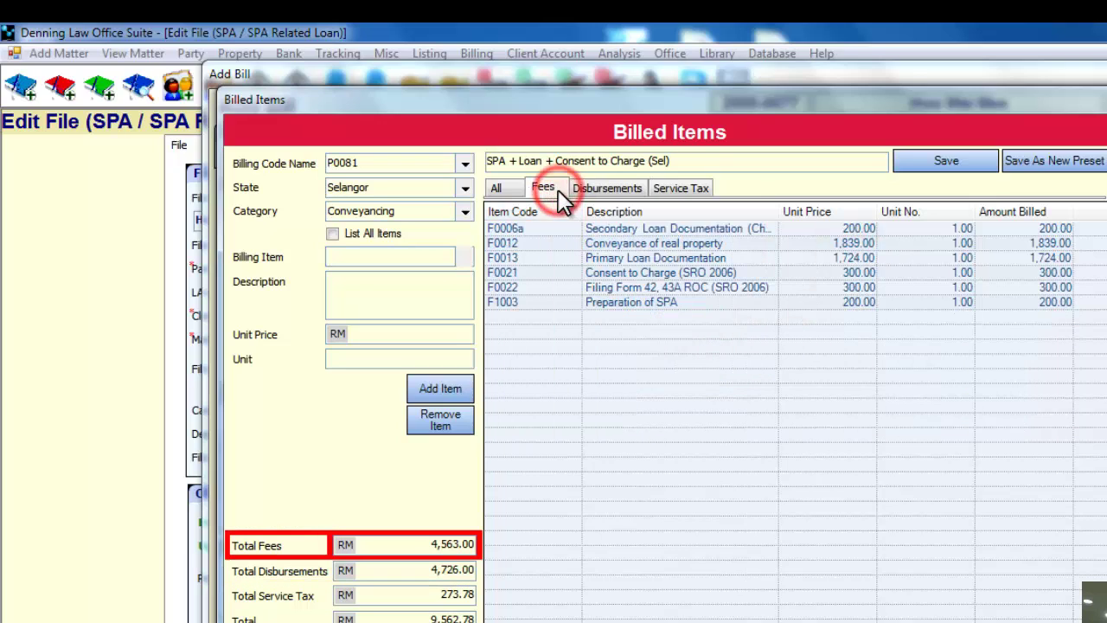
click(604, 190)
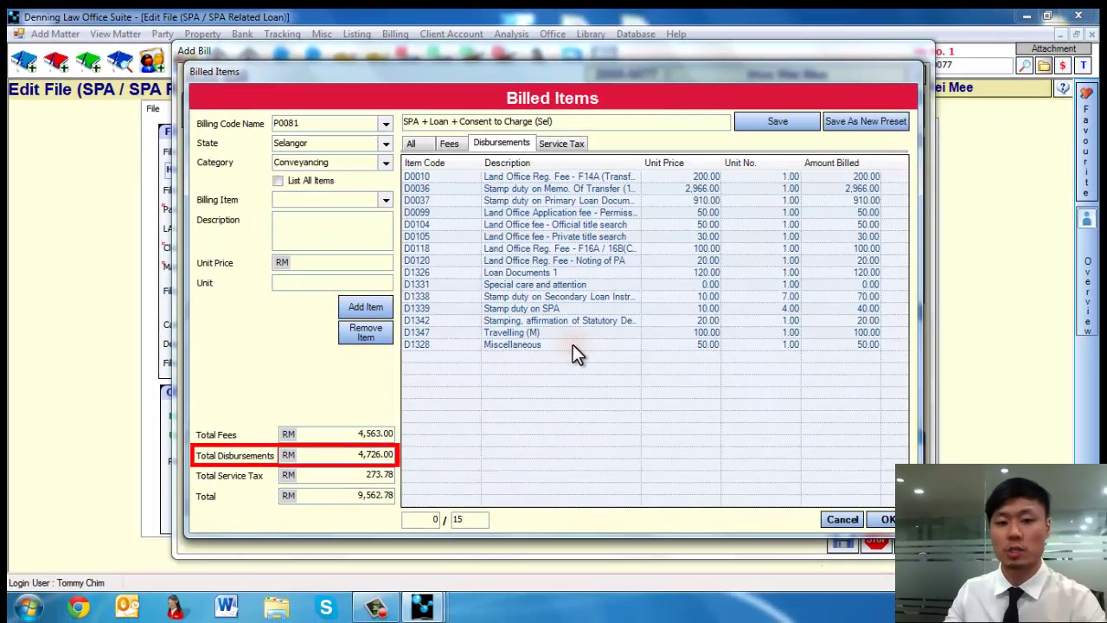
Remove the Miscellaneous disbursement, set the Travelling (M) unit price to 500, and apply the billed items to the bill
click(572, 344)
click(366, 331)
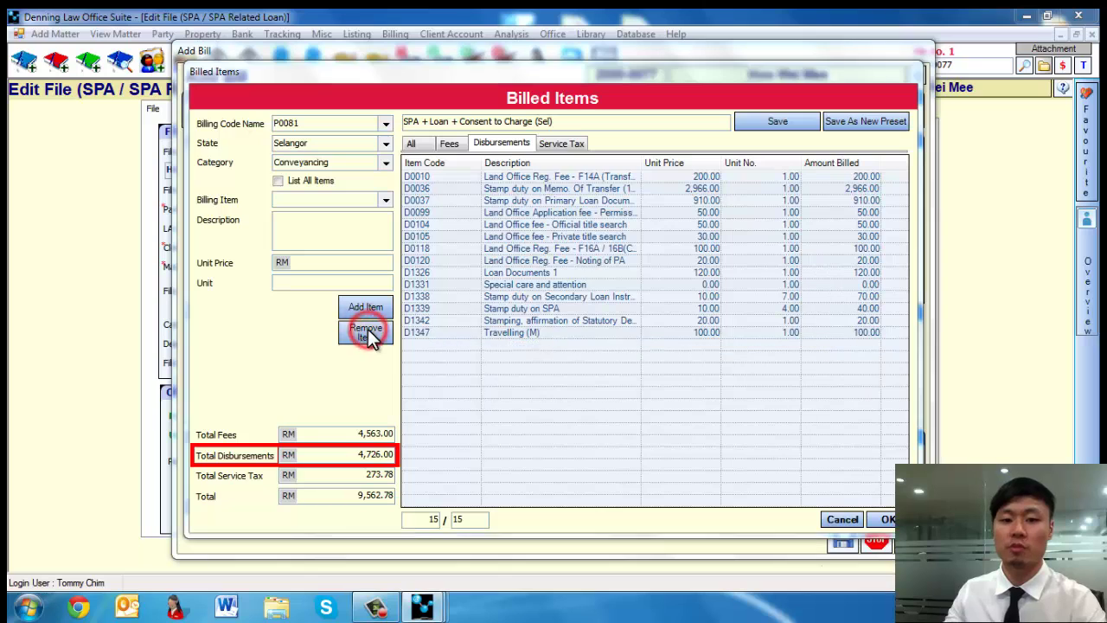
click(571, 362)
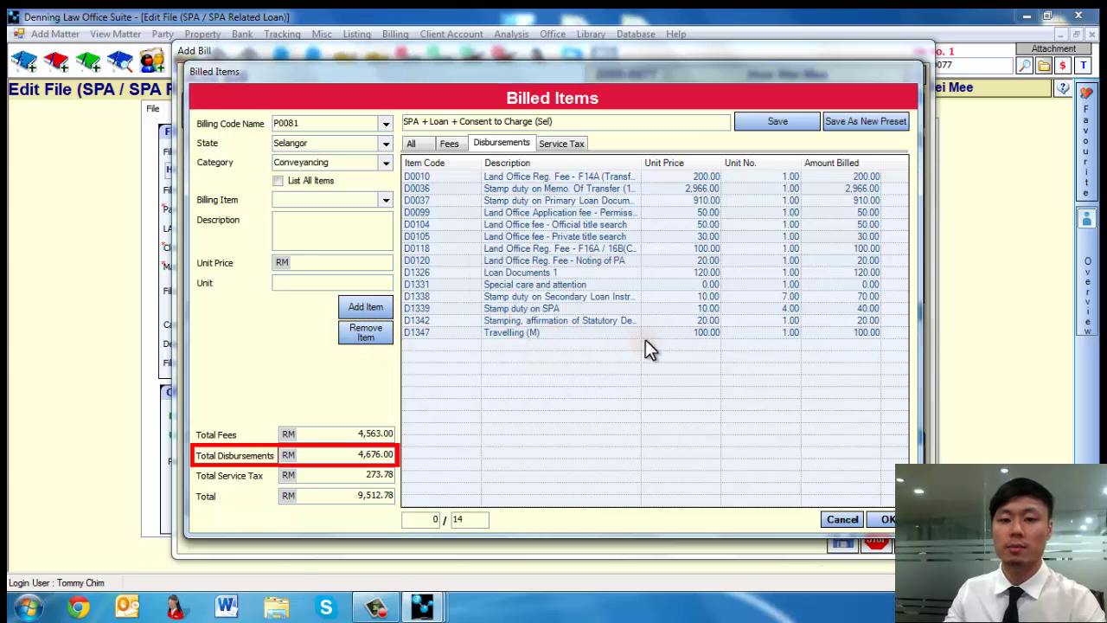
click(684, 332)
text(500)
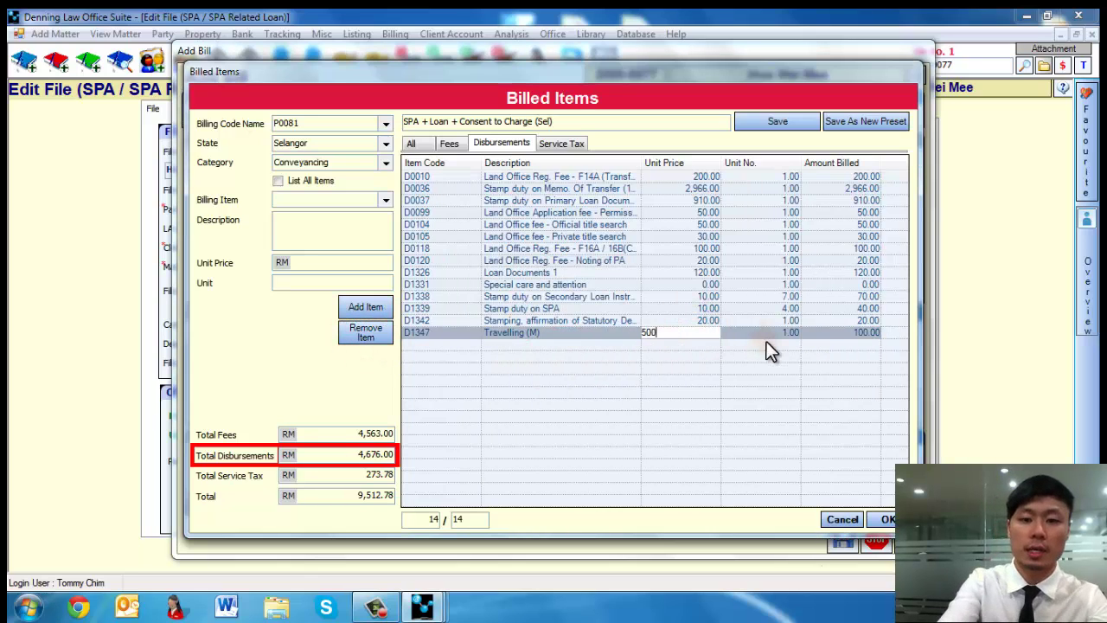
key(Return)
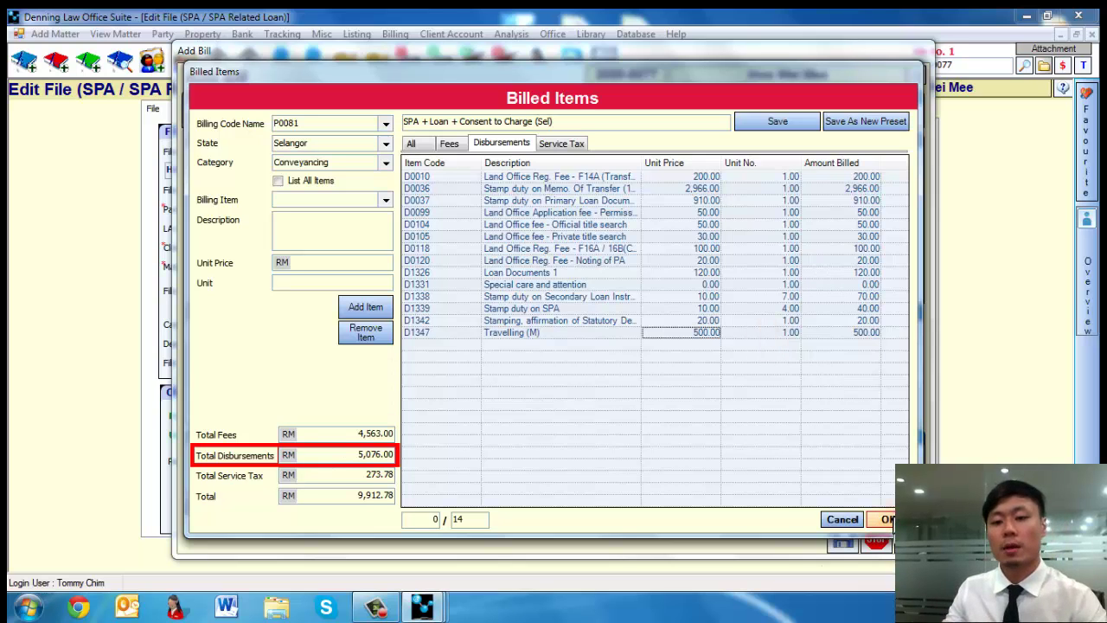
click(887, 519)
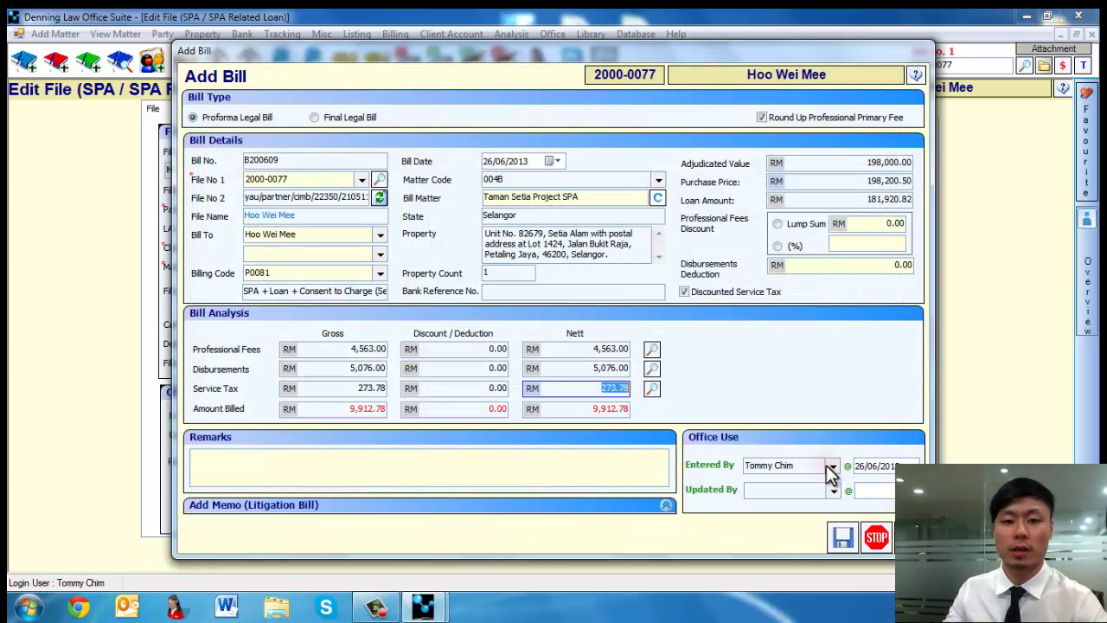
click(596, 386)
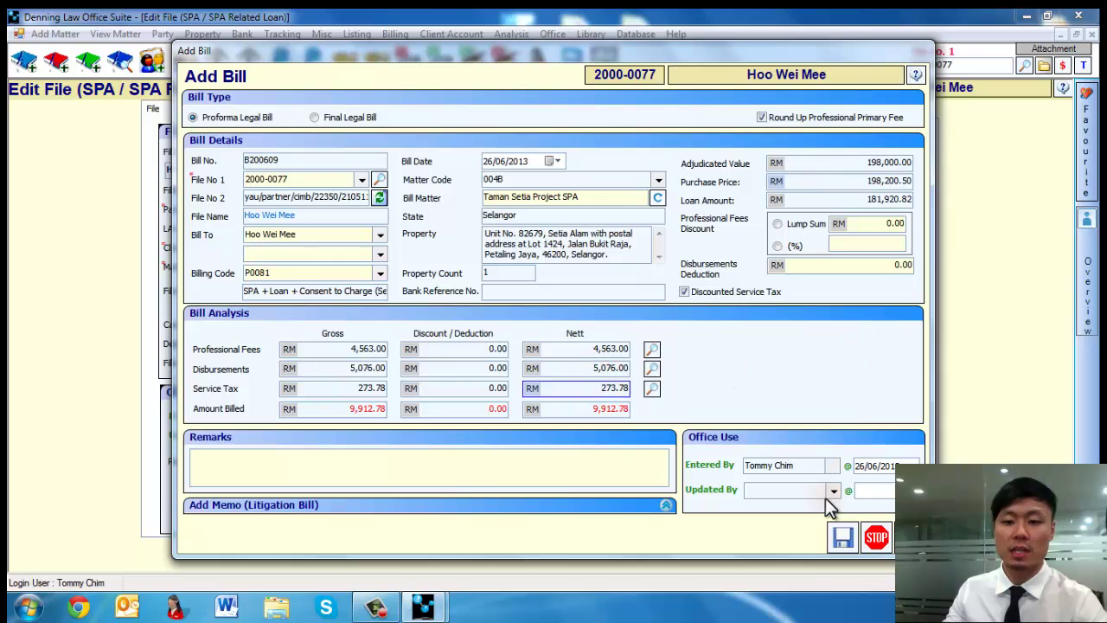
Save the proforma bill, preview it for printing, and check its itemised fees, disbursements, service tax and total
click(845, 535)
click(634, 536)
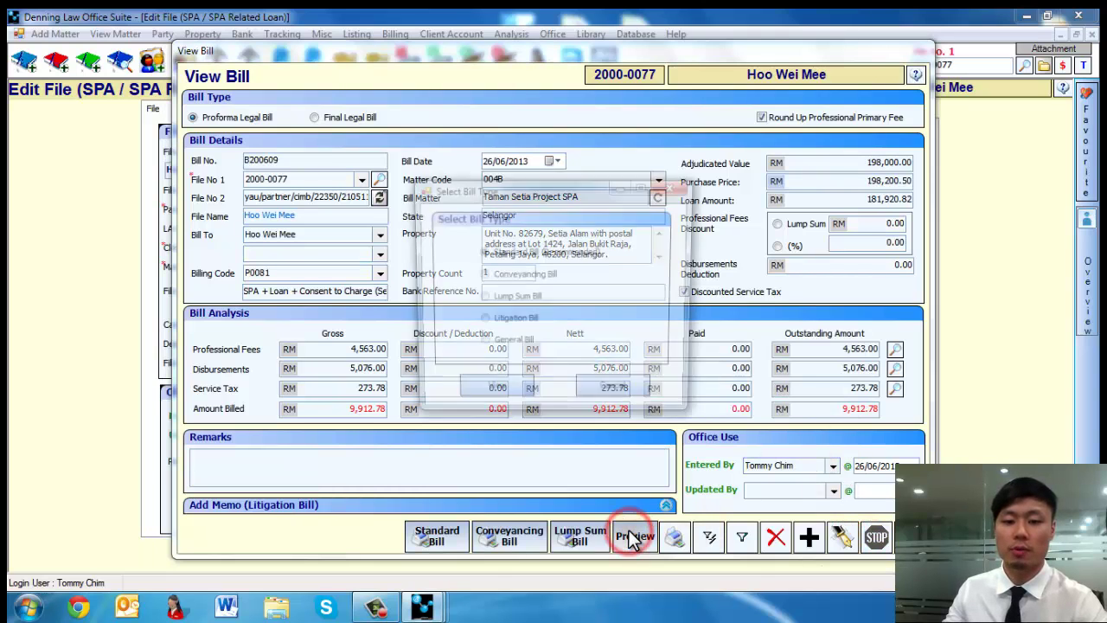
click(518, 392)
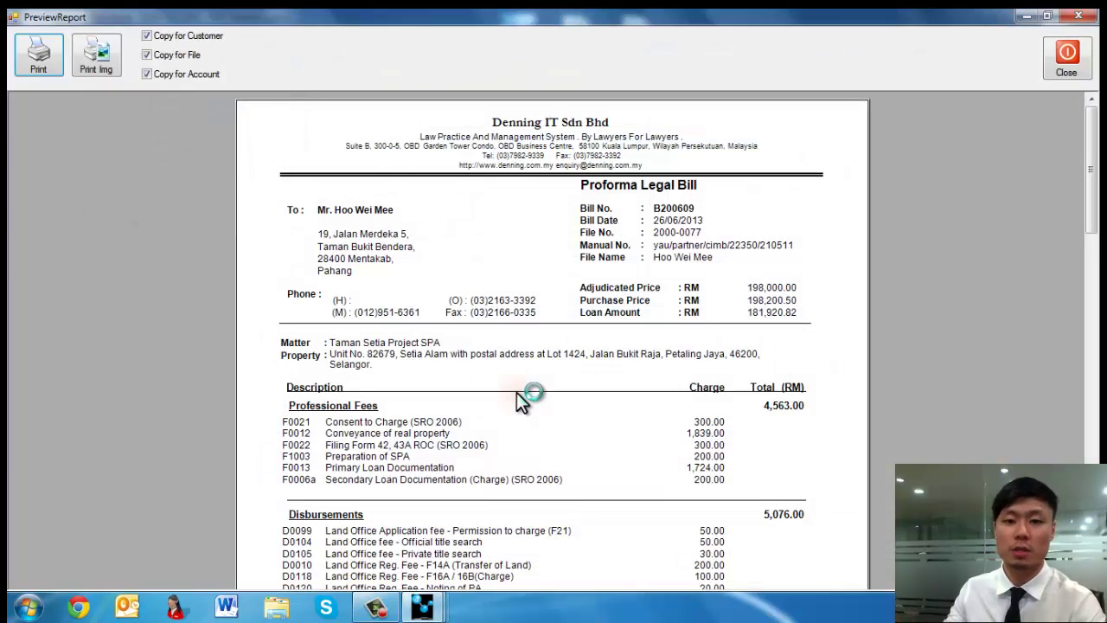
drag(1095, 146, 1093, 205)
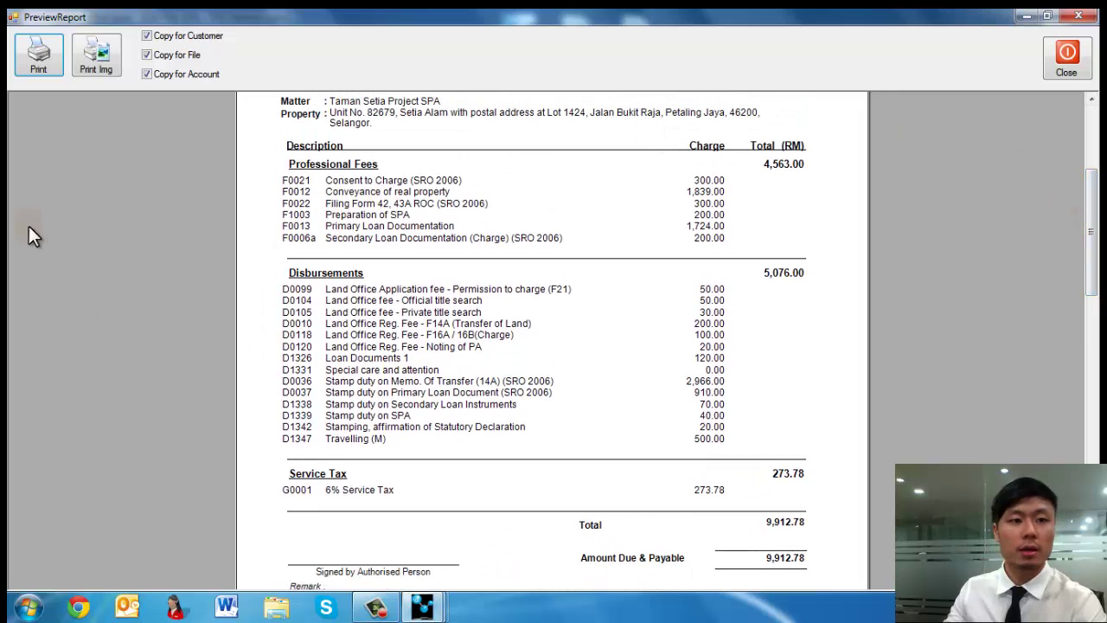
click(38, 56)
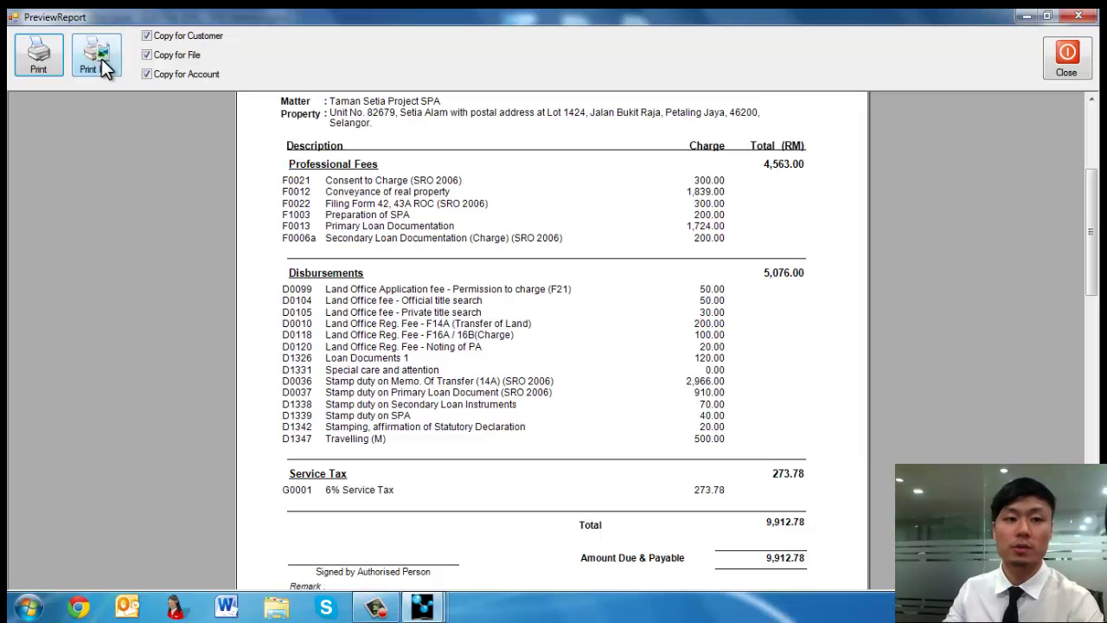
click(1086, 74)
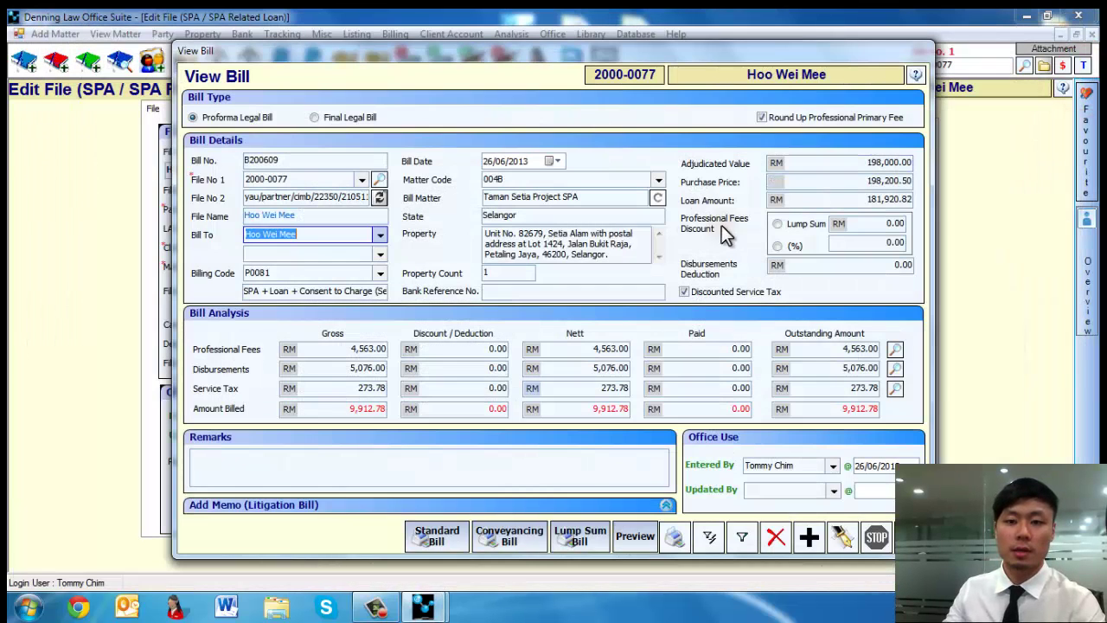
Close the saved bill and the matter file it belongs to
click(910, 537)
click(1057, 554)
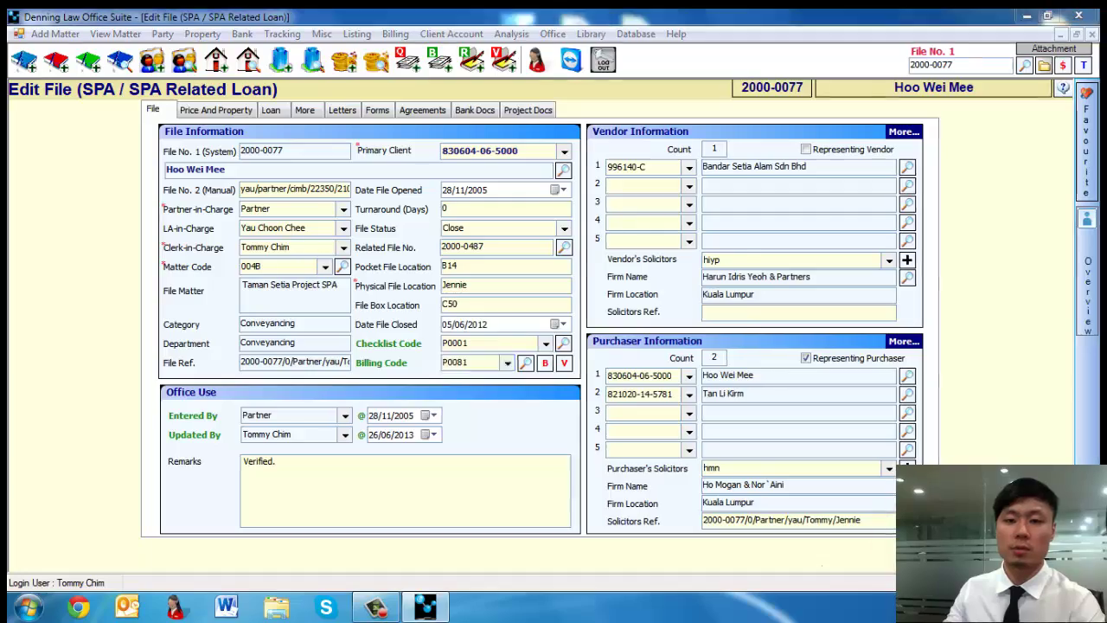
click(619, 363)
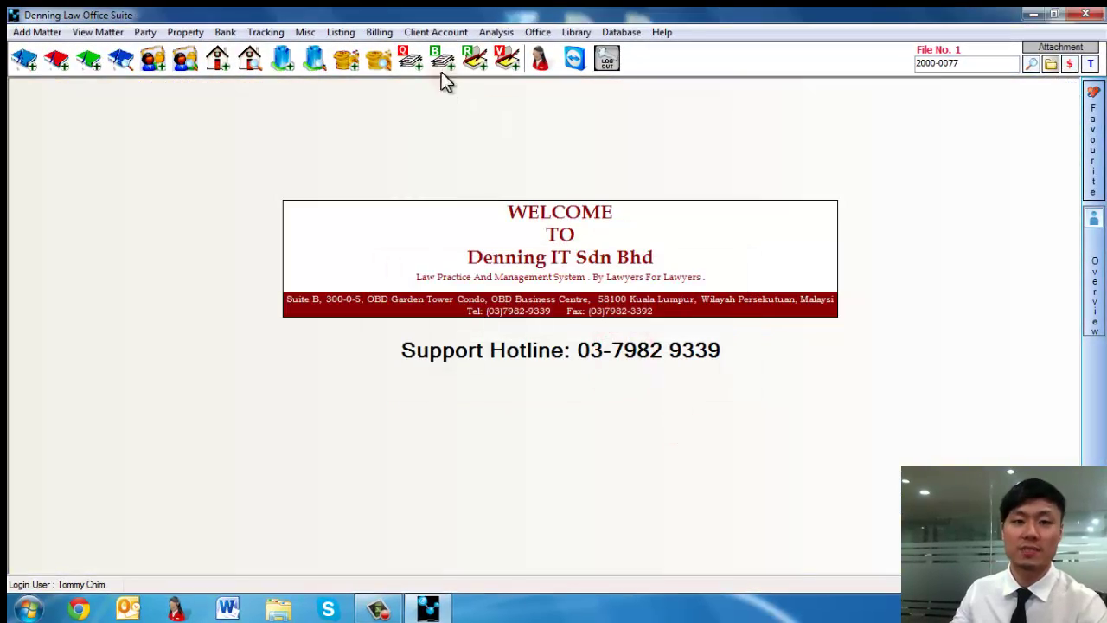
Open the Bill Listing and the Outstanding Bill Listing, and examine the billed, paid and outstanding amounts on page 2
click(394, 34)
click(419, 95)
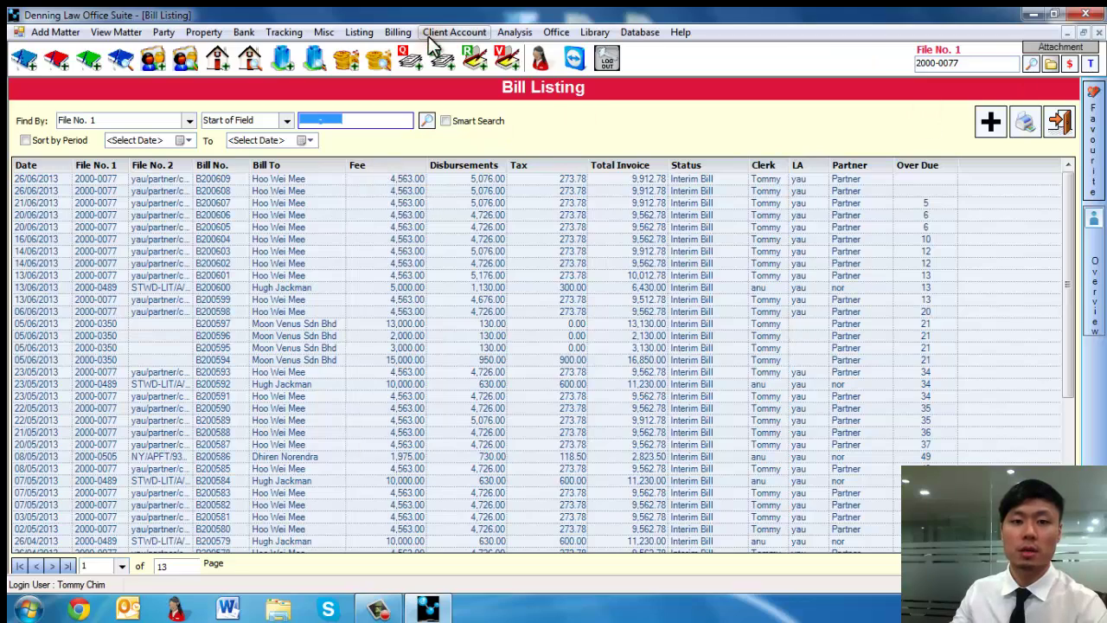
click(395, 32)
click(435, 108)
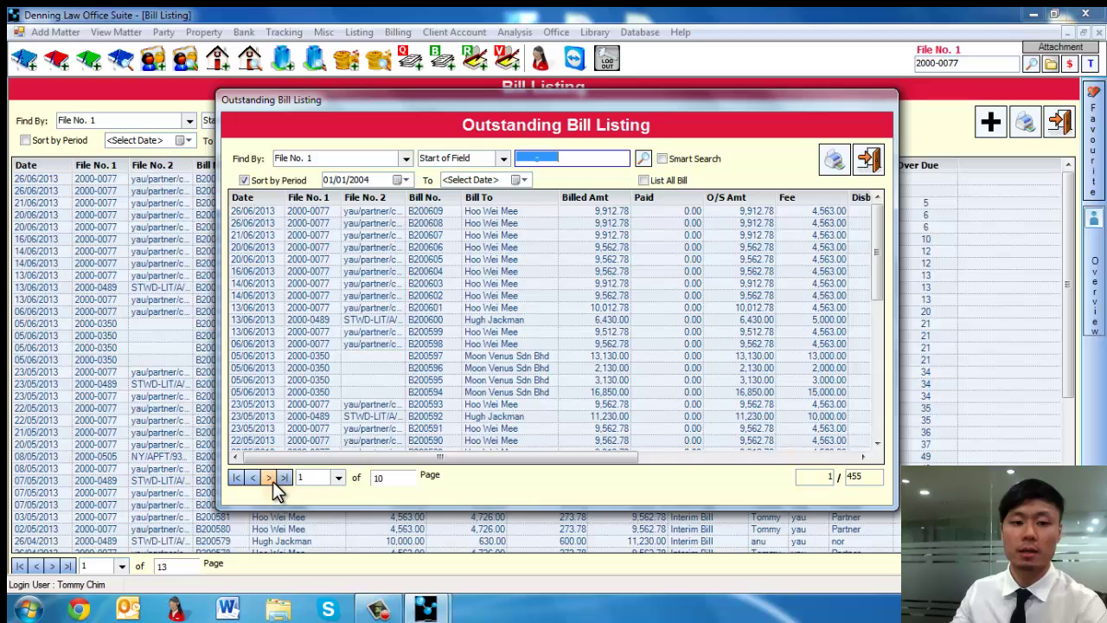
click(271, 480)
click(607, 259)
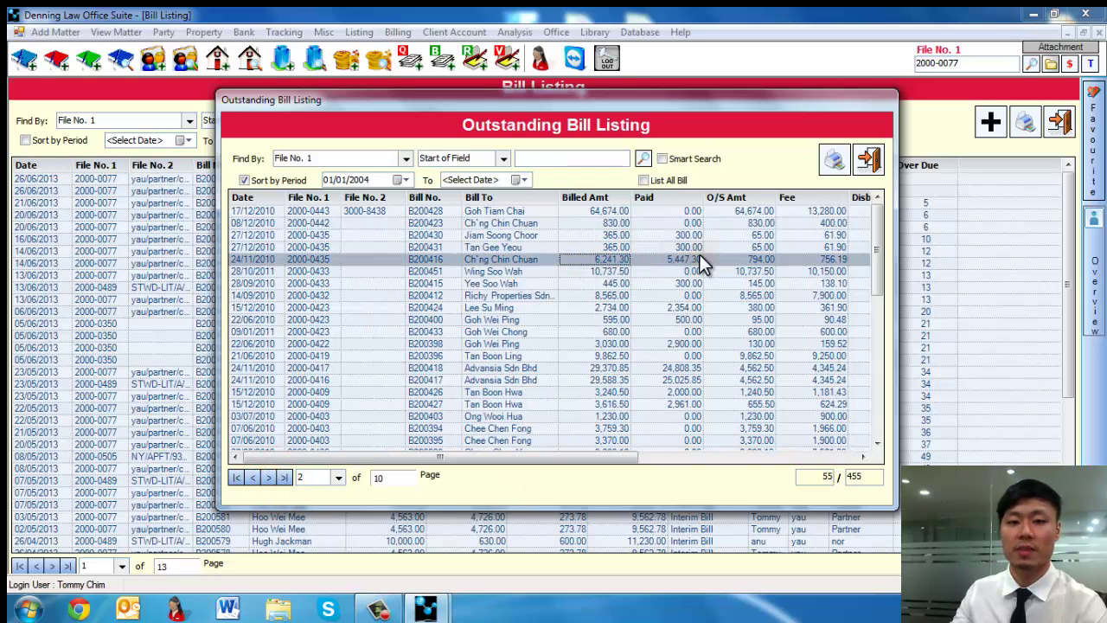
Check the export and print options of the Outstanding Bill Listing, and close both bill listings
click(841, 163)
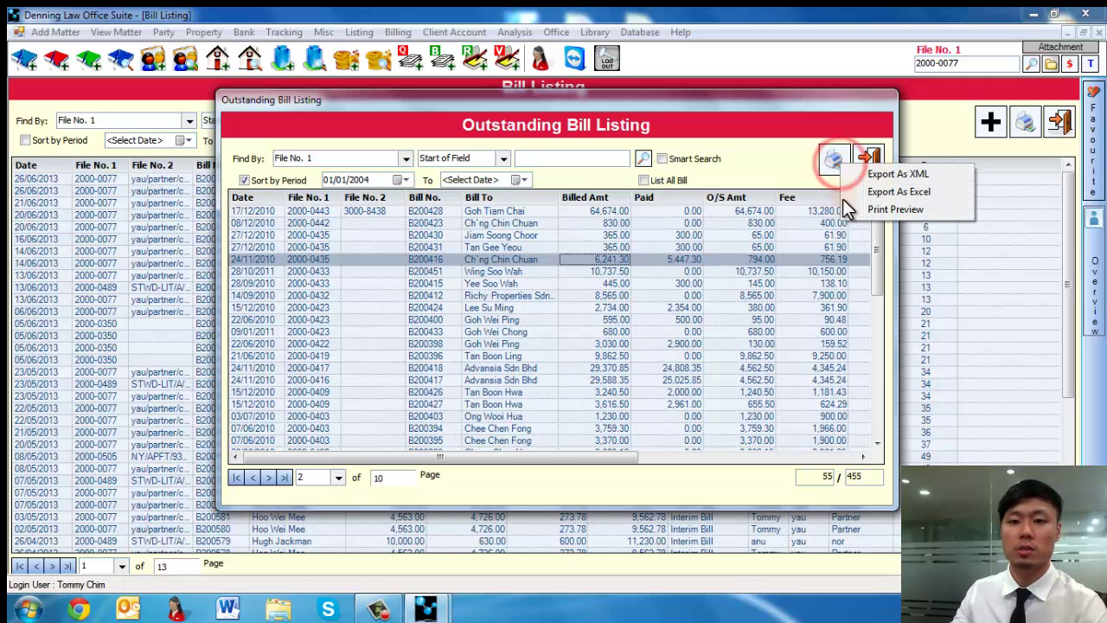
click(732, 157)
click(869, 158)
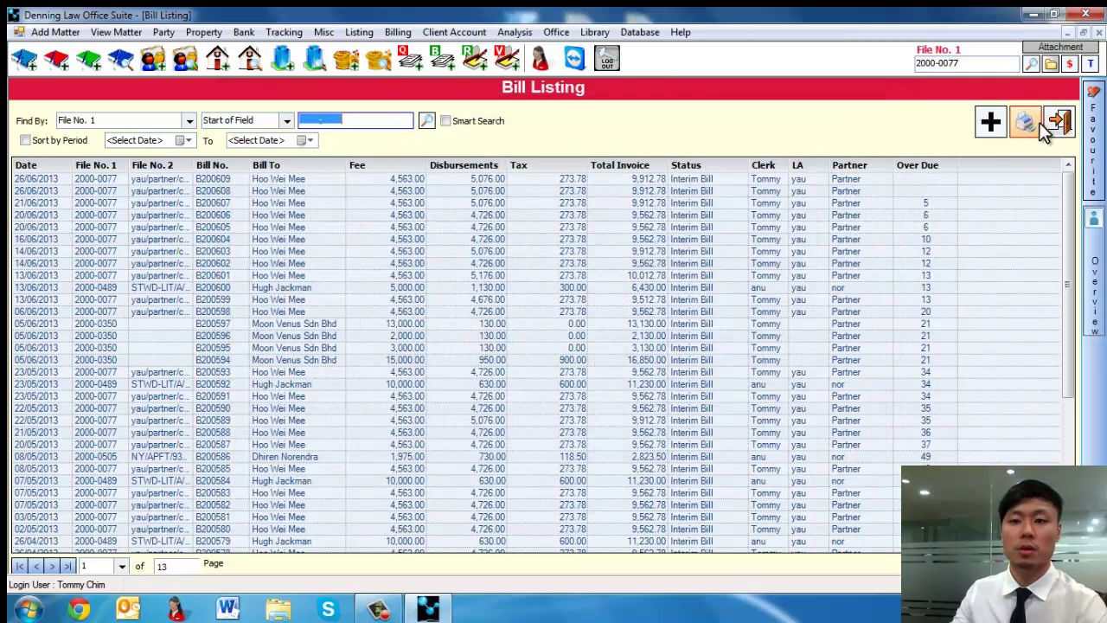
click(1059, 121)
Open the Unbilled File Listing, look through the files that have not been billed, and close it
click(435, 32)
mouse_move(385, 32)
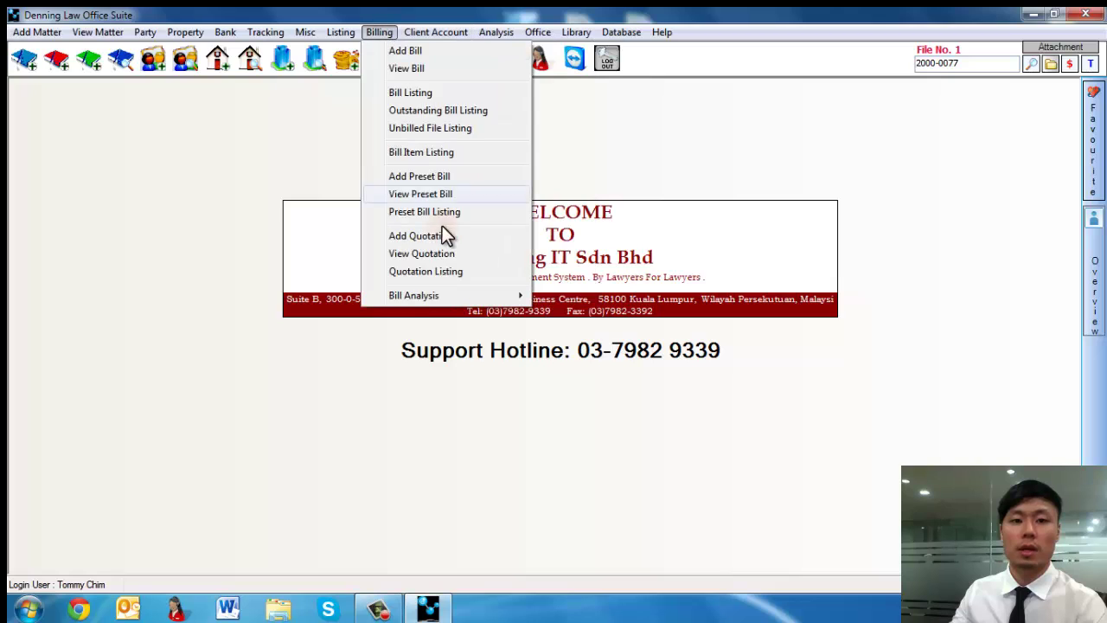
click(467, 130)
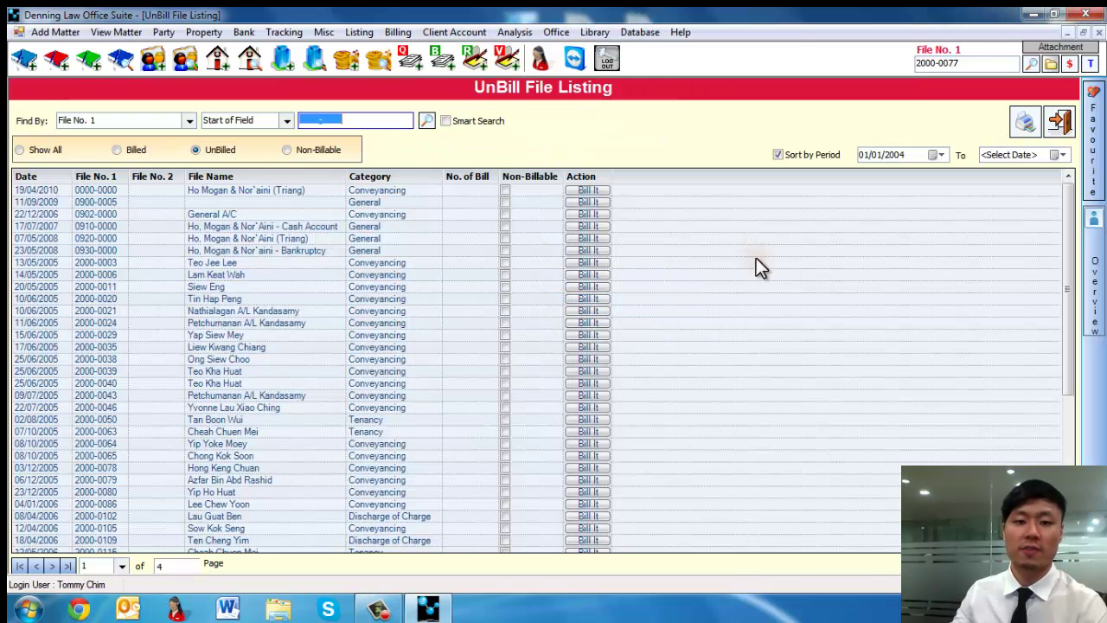
drag(1067, 235, 1015, 417)
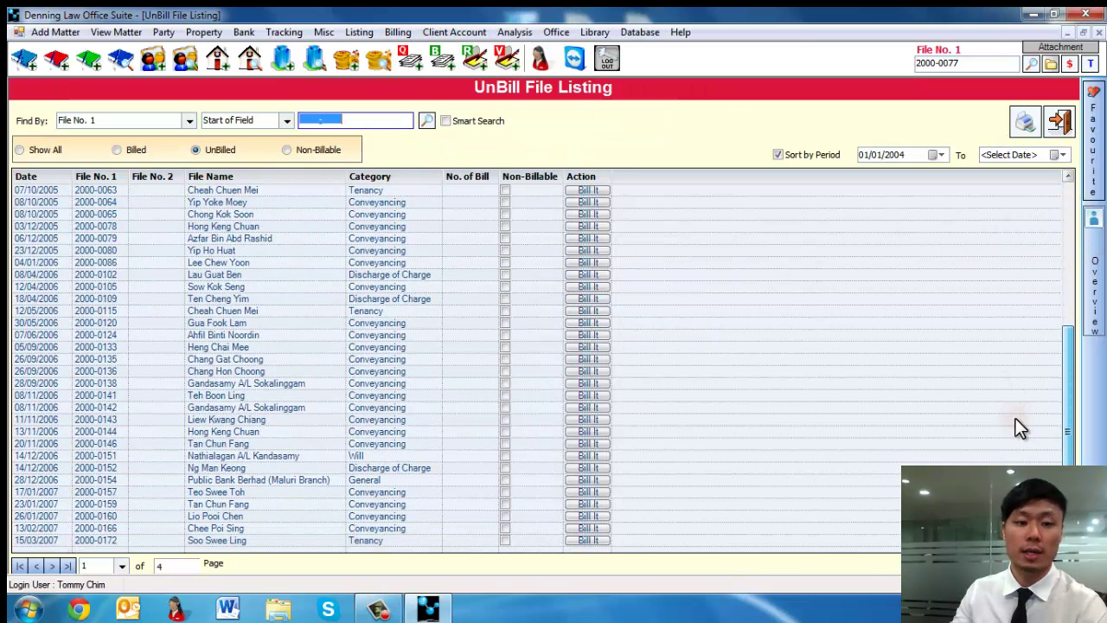
click(1061, 123)
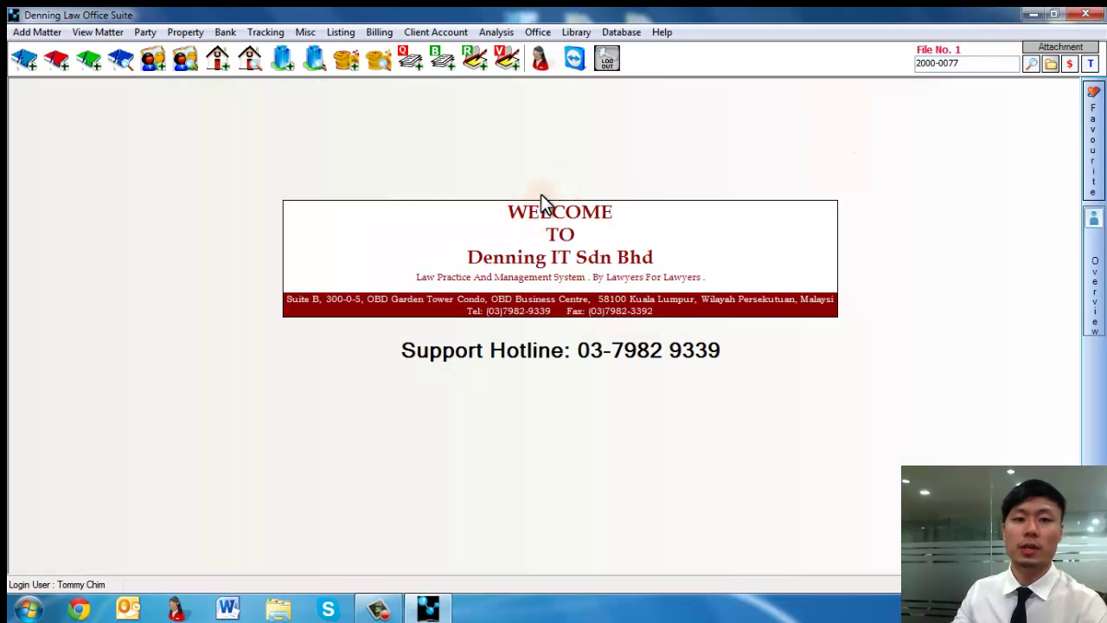
Open an existing trust receipt, preview it as an Itemized Receipt (A5 Size), and close the preview and the receipt
click(458, 33)
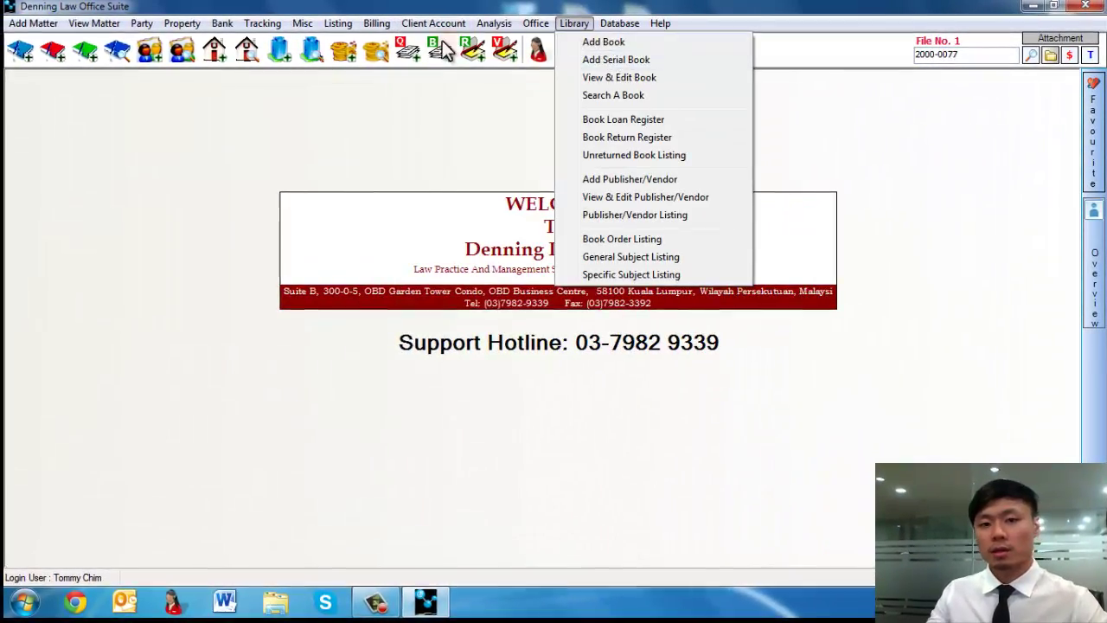
mouse_move(450, 23)
mouse_move(469, 42)
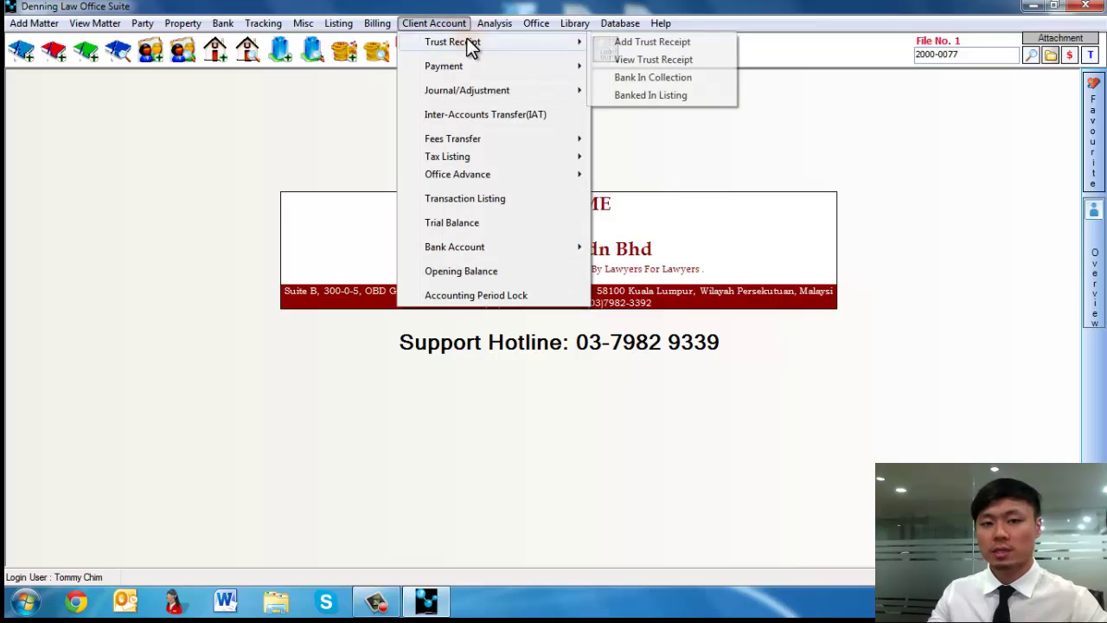
click(617, 58)
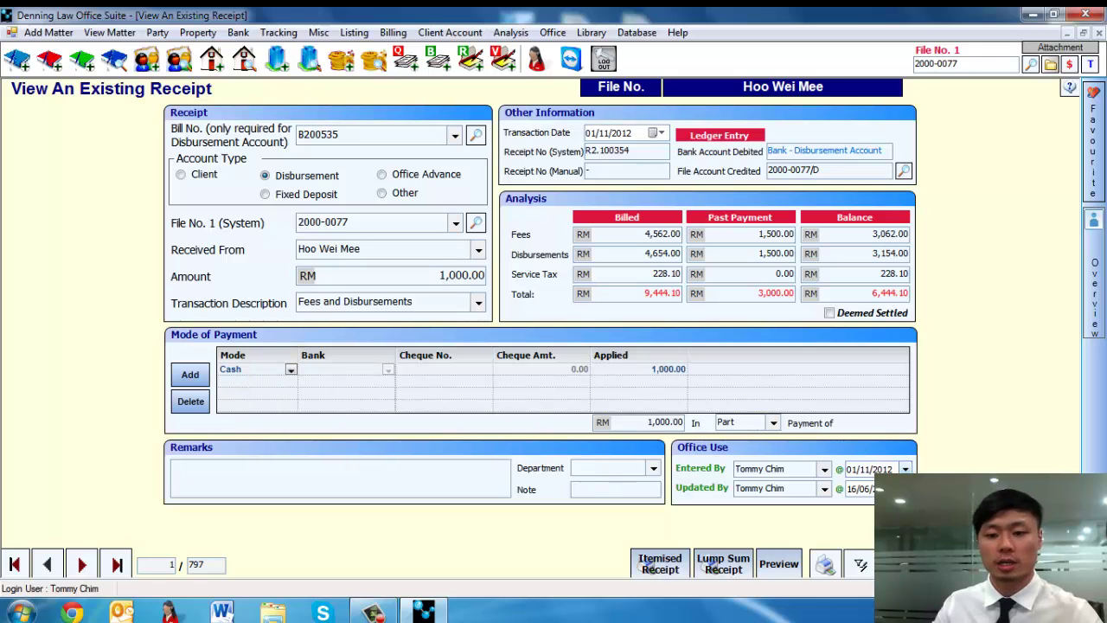
click(791, 569)
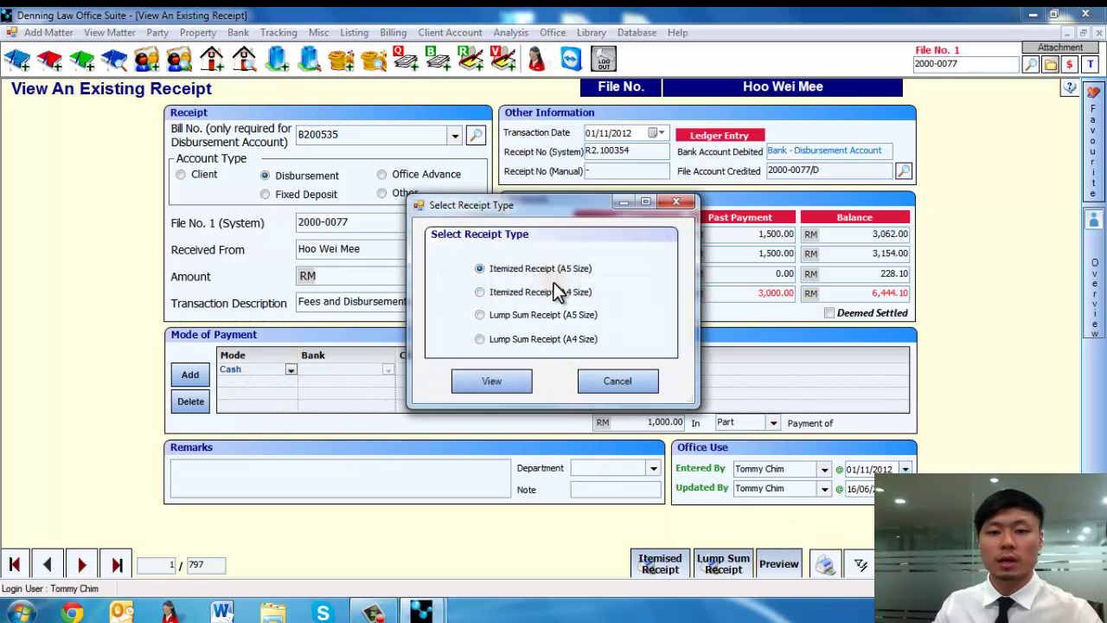
click(492, 380)
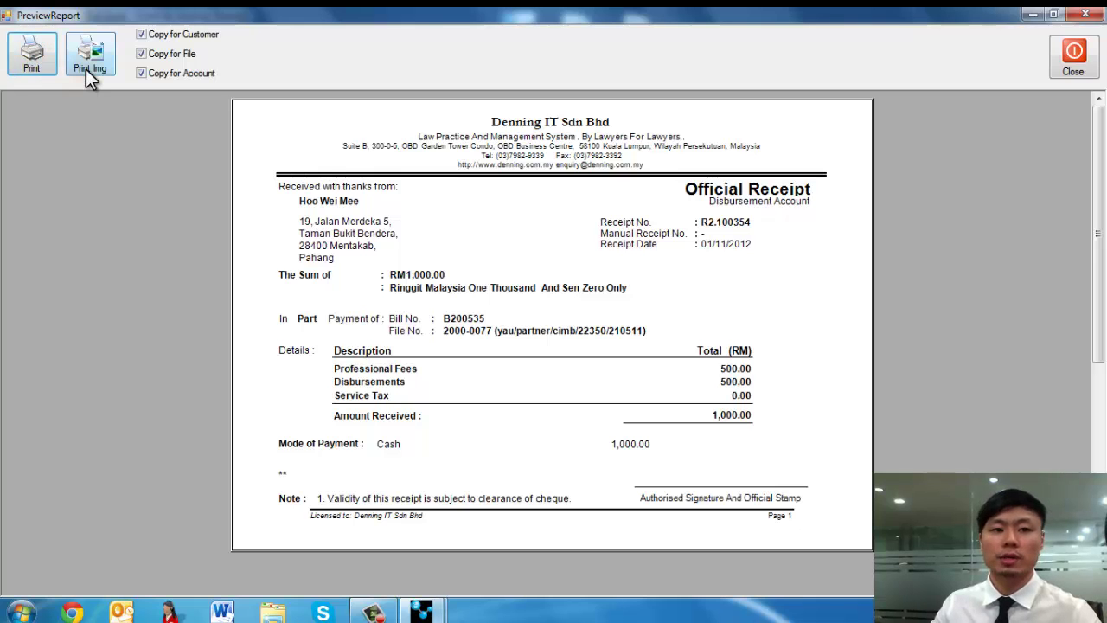
click(1073, 59)
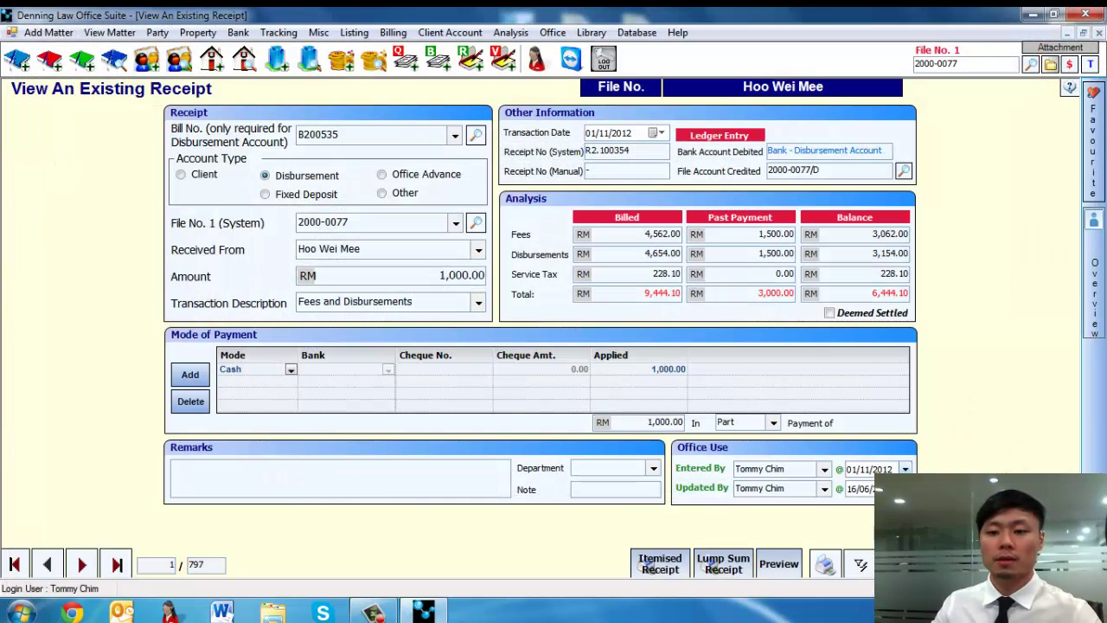
click(1063, 564)
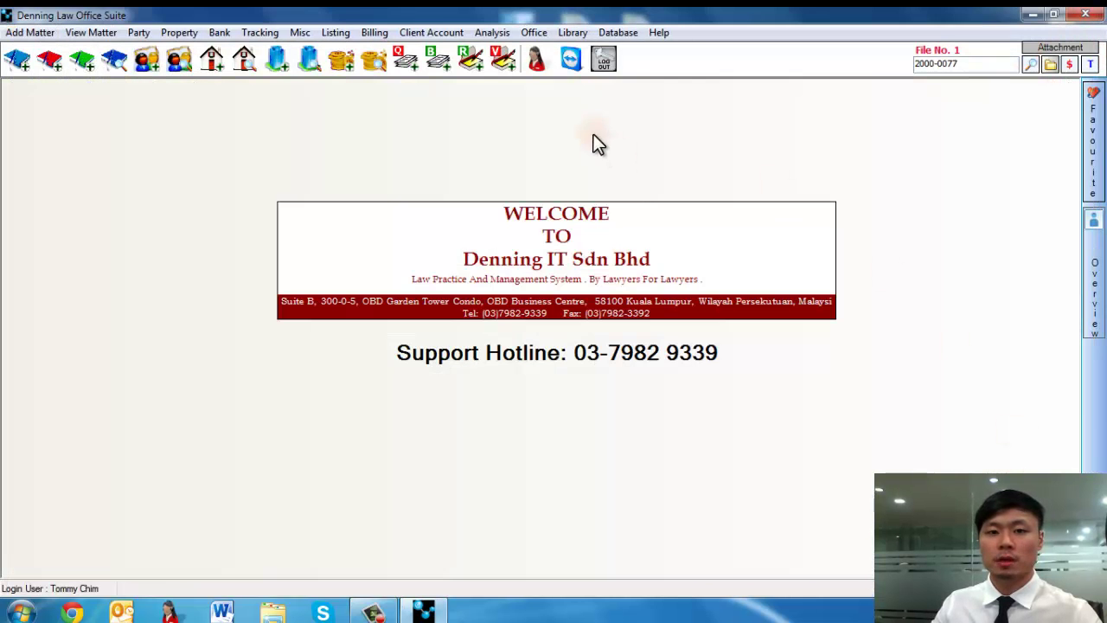
Open an existing client account payment voucher, preview its printout, and close the preview and the voucher
click(428, 26)
mouse_move(463, 73)
click(637, 92)
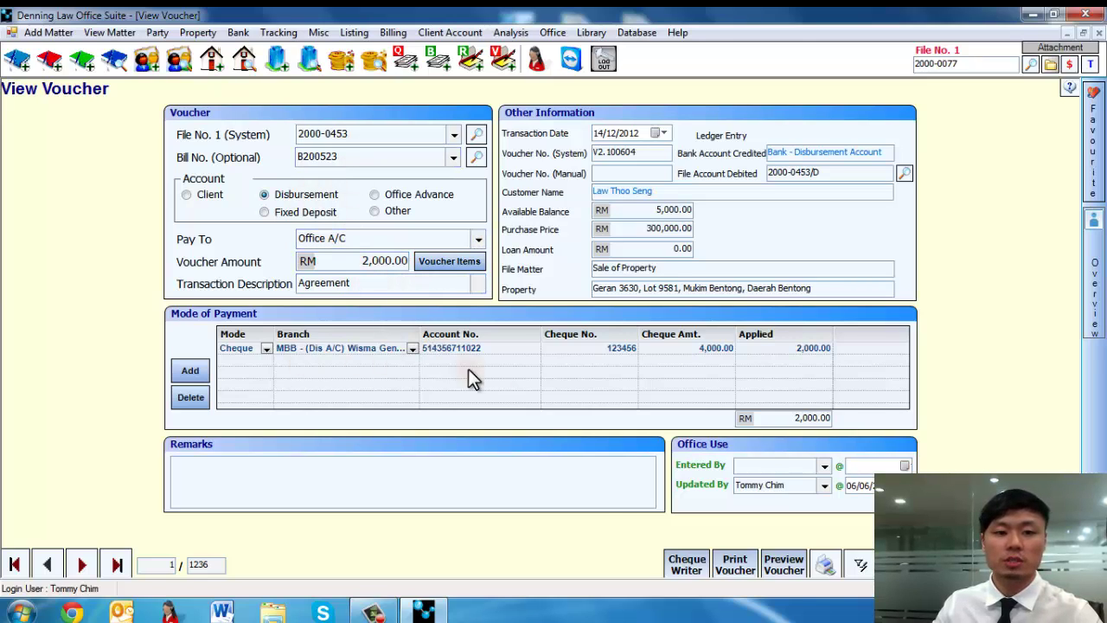
click(776, 572)
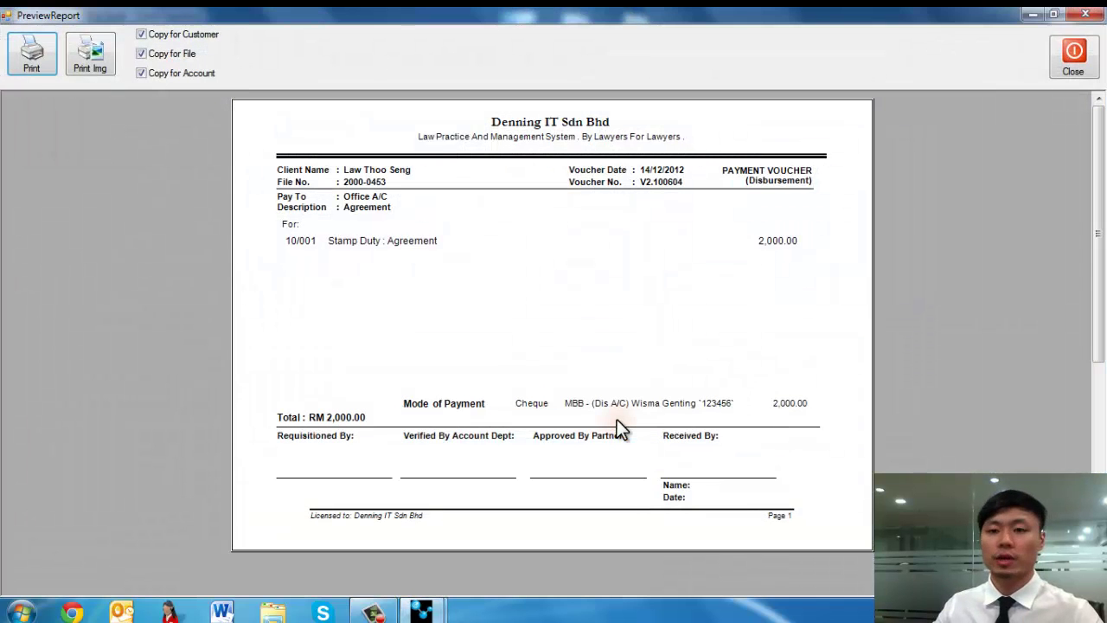
click(1095, 62)
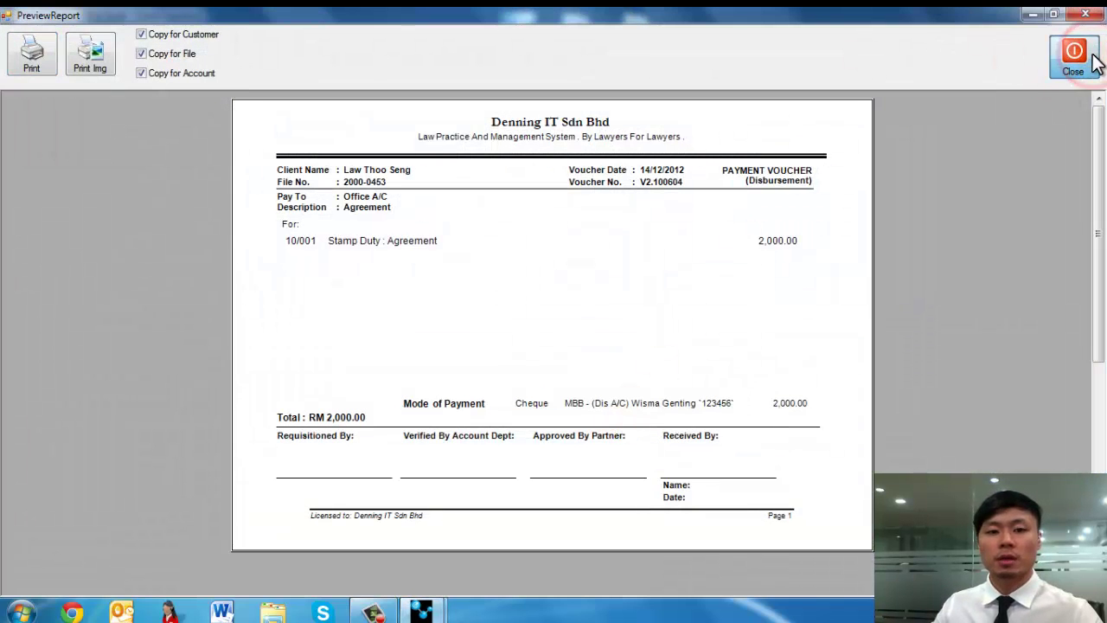
click(1063, 564)
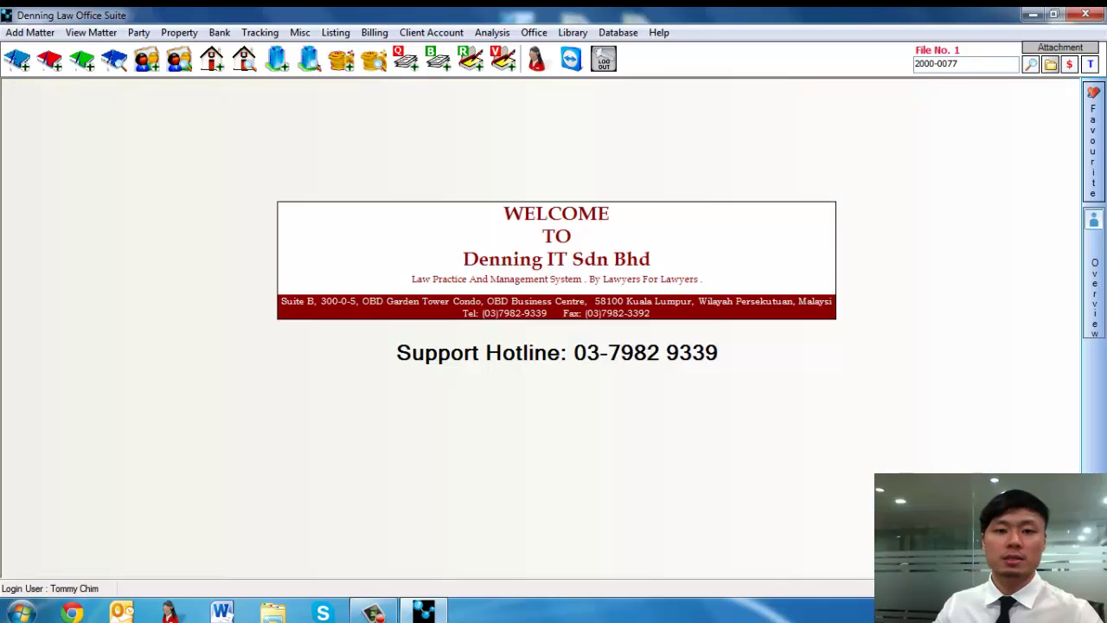
Open matter 2000-0077, review the disbursement account transactions in its file ledger, and close the ledger and the matter
click(1029, 65)
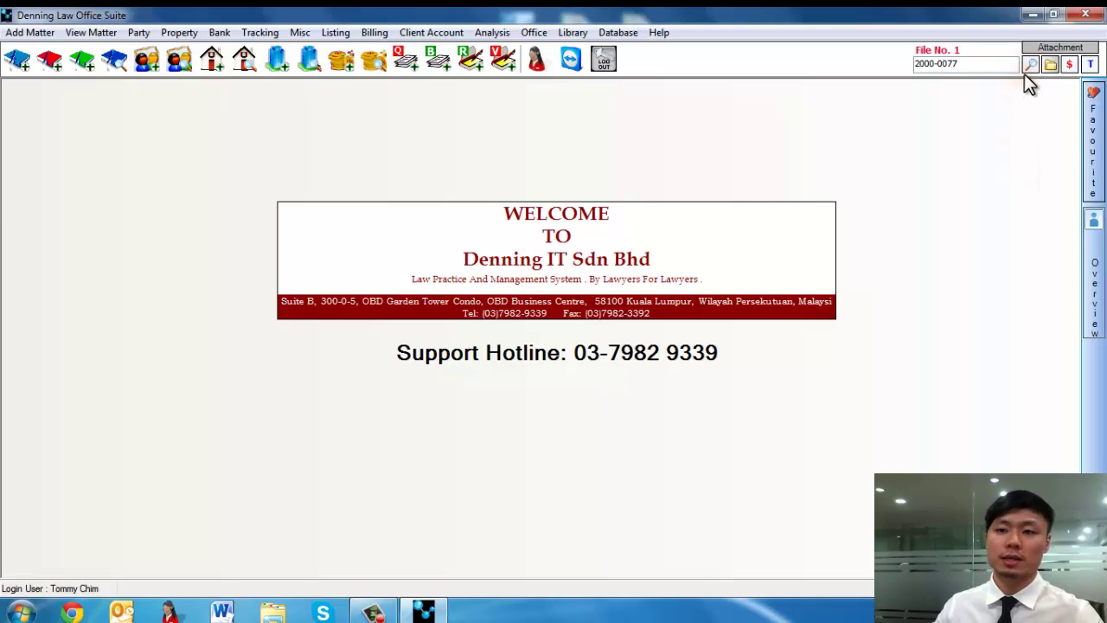
click(1028, 71)
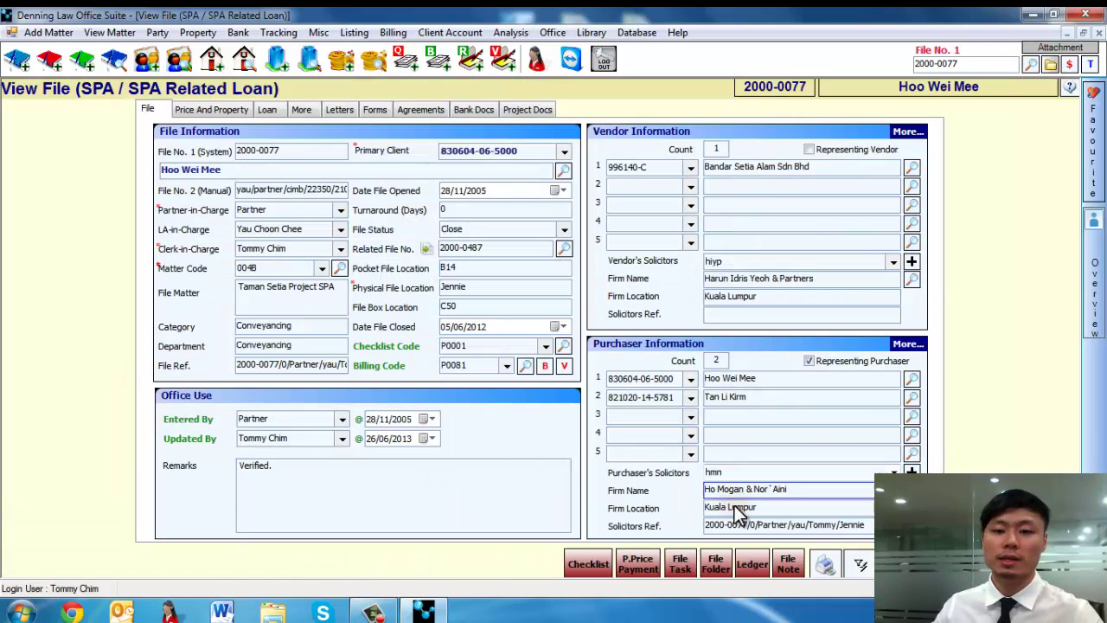
click(765, 568)
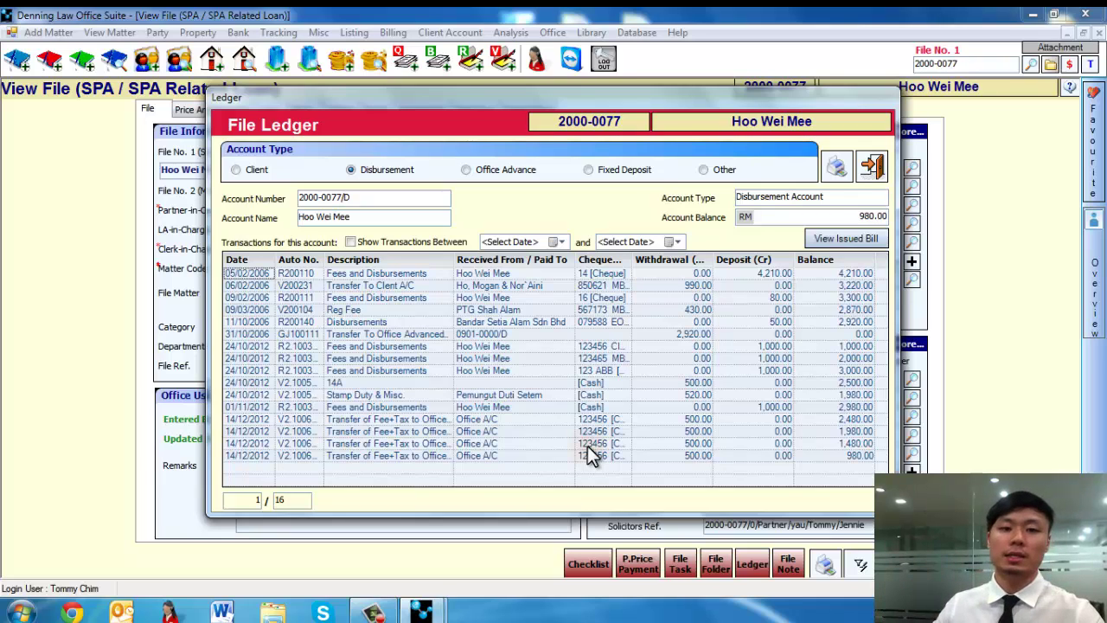
click(869, 168)
key(Escape)
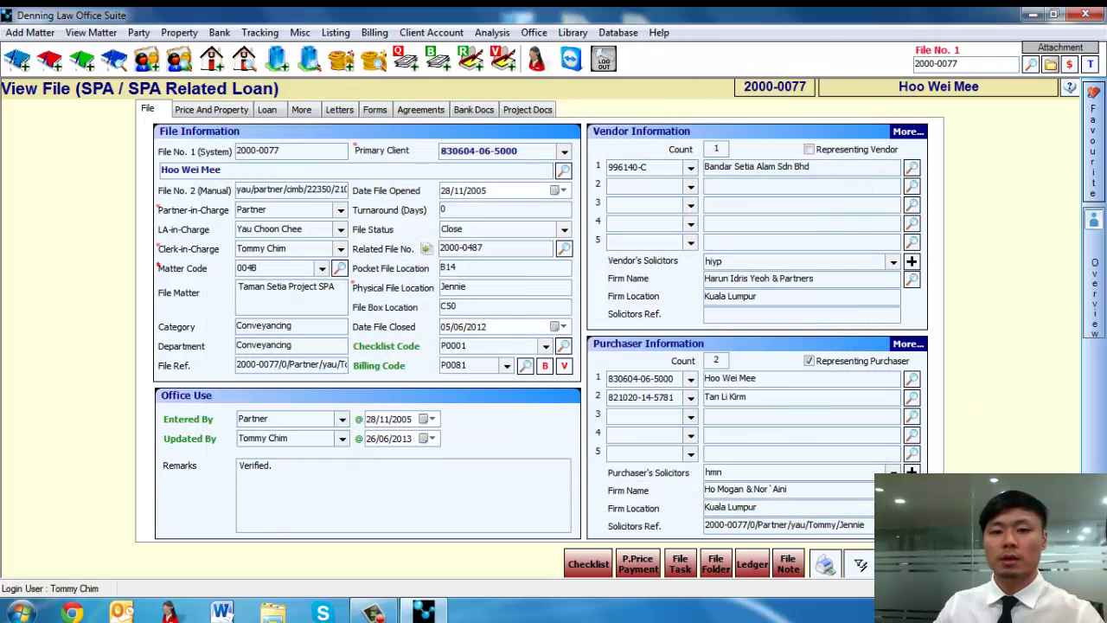
Check the client account's office advance and tax listing options, and open the service tax report based on billing
click(465, 35)
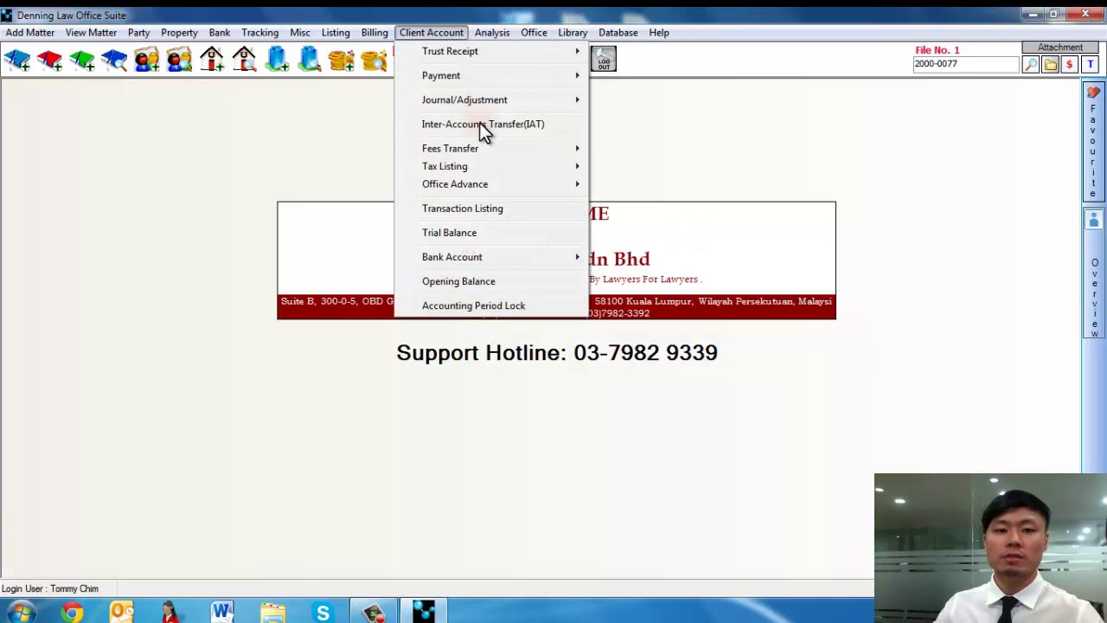
mouse_move(505, 184)
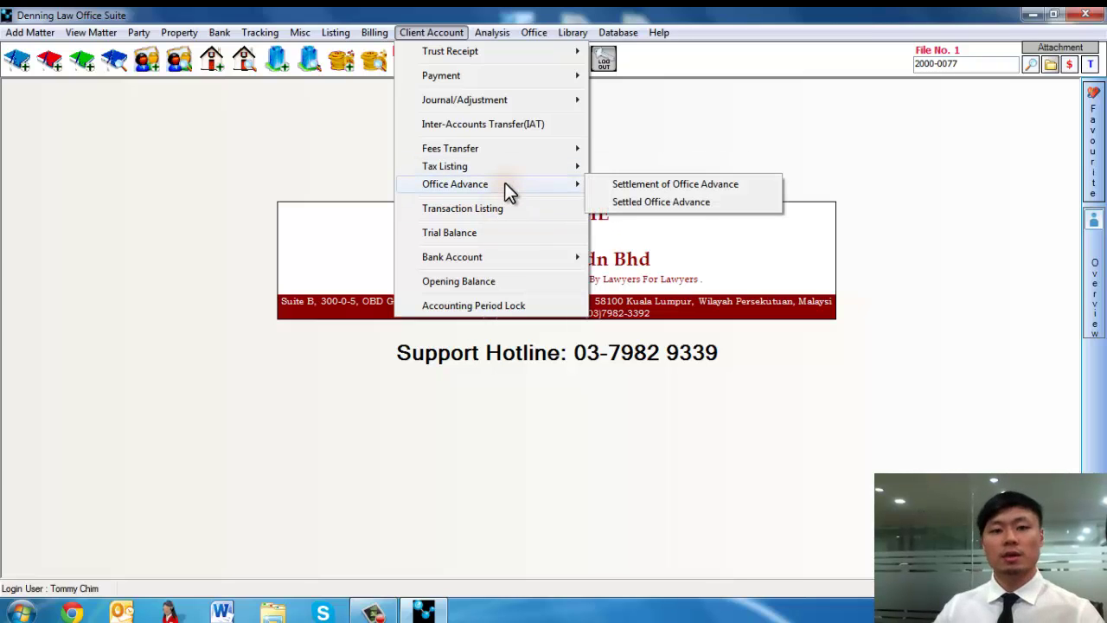
mouse_move(520, 163)
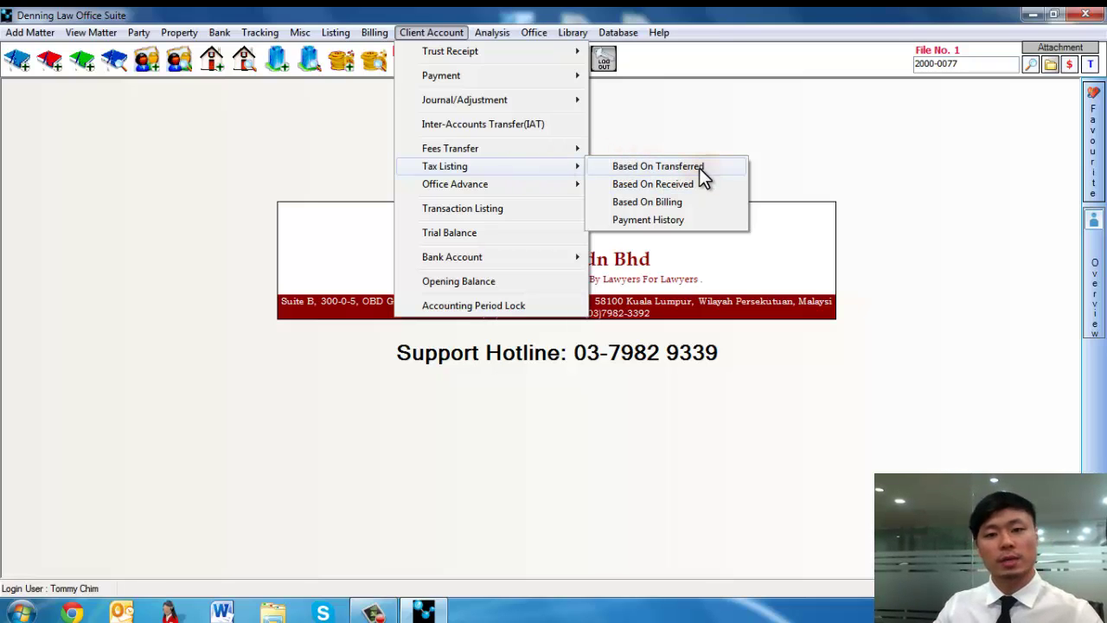
click(710, 200)
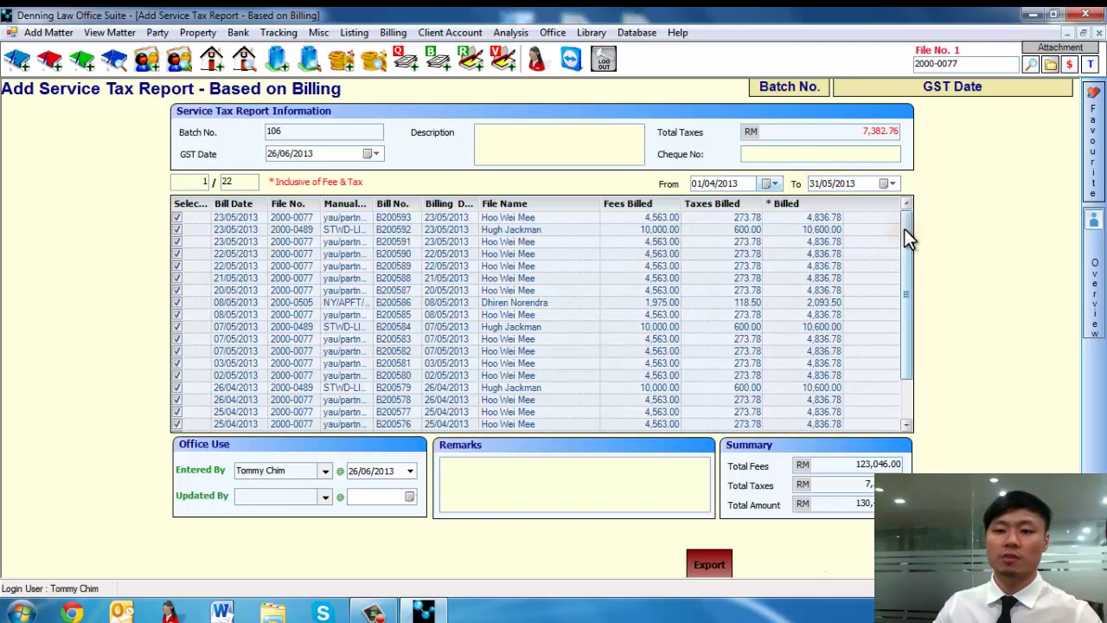
Save the service tax report for 01/04/2013 to 31/05/2013, review its printout, and close the preview and the report
mouse_move(904, 229)
mouse_down()
mouse_move(907, 295)
mouse_move(907, 228)
mouse_up()
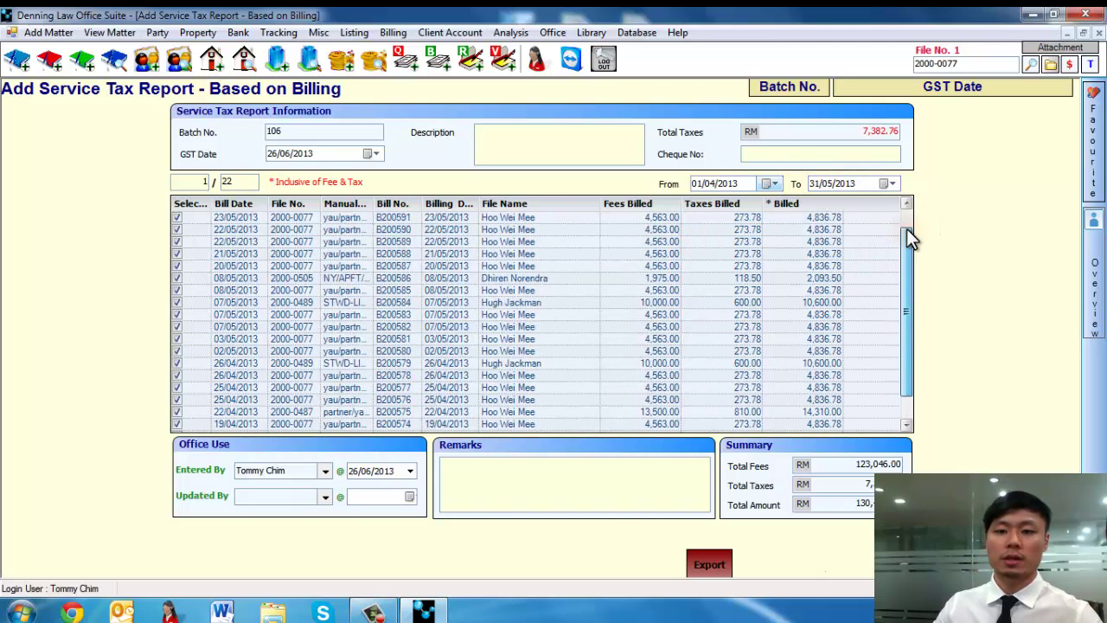
click(842, 571)
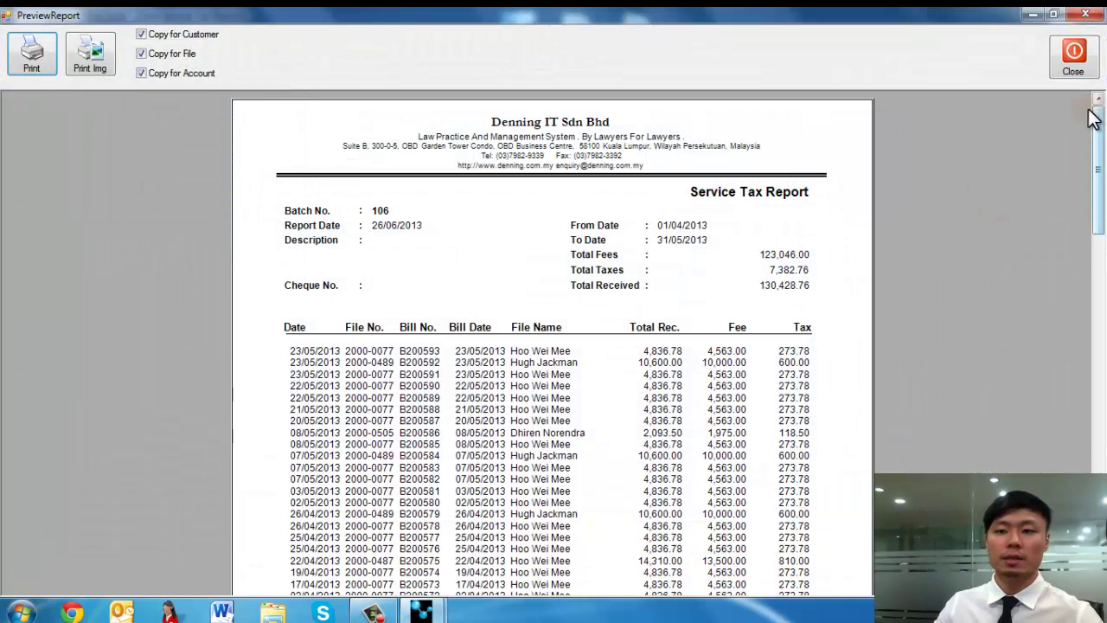
mouse_move(1097, 124)
mouse_down()
mouse_move(1102, 197)
mouse_move(1100, 149)
mouse_up()
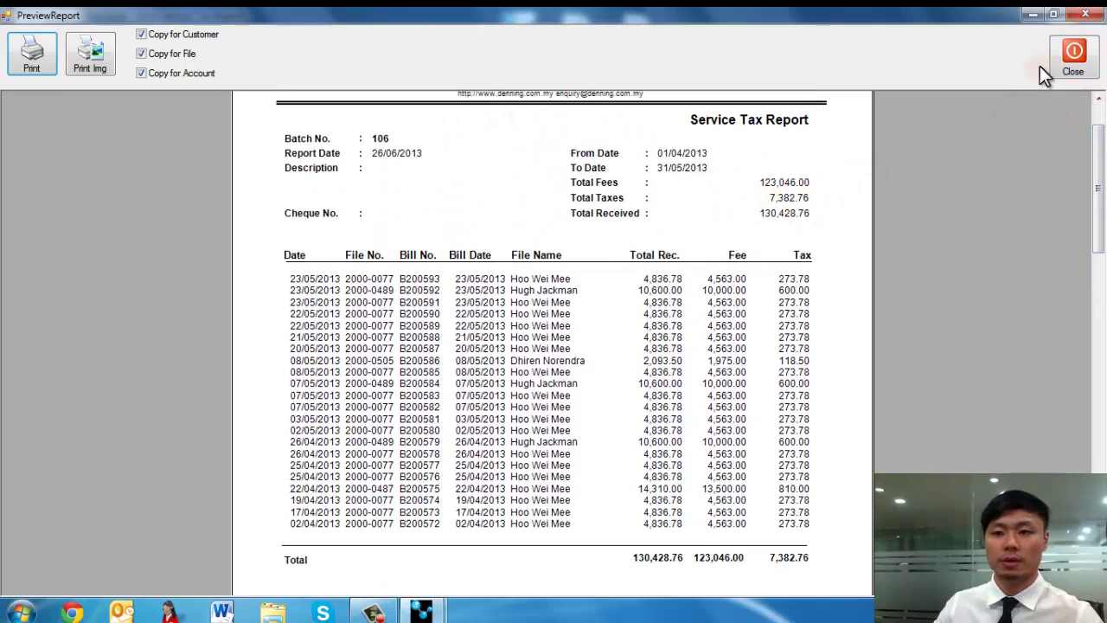
click(1073, 55)
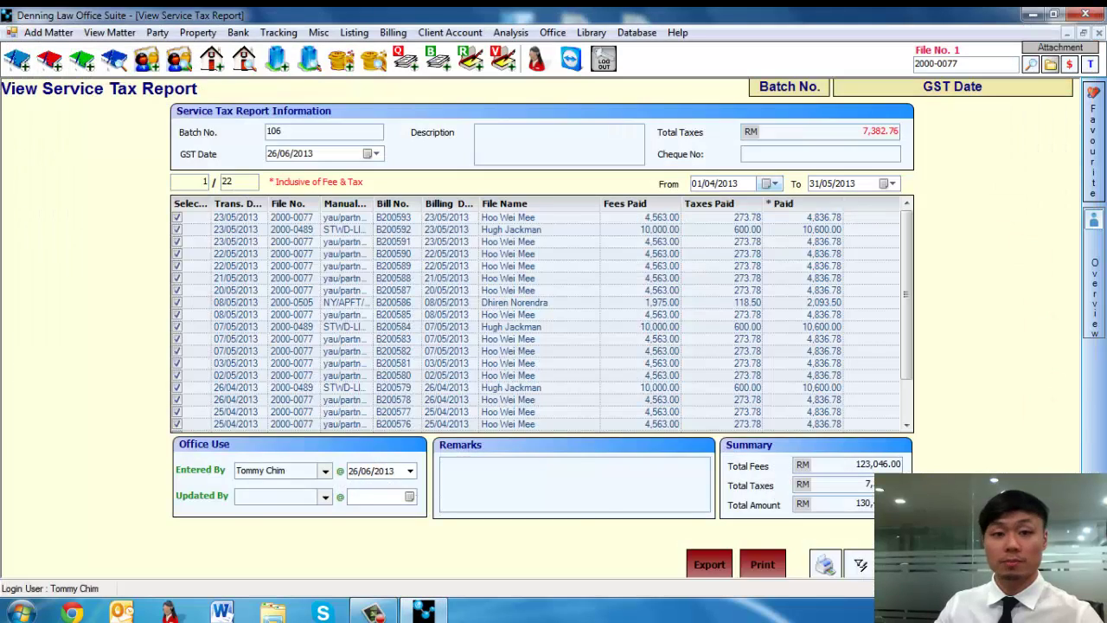
key(Escape)
Open the client account trial balance and include the Client, Office Advance, Fixed Deposit and Other account types alongside Disbursement
click(425, 32)
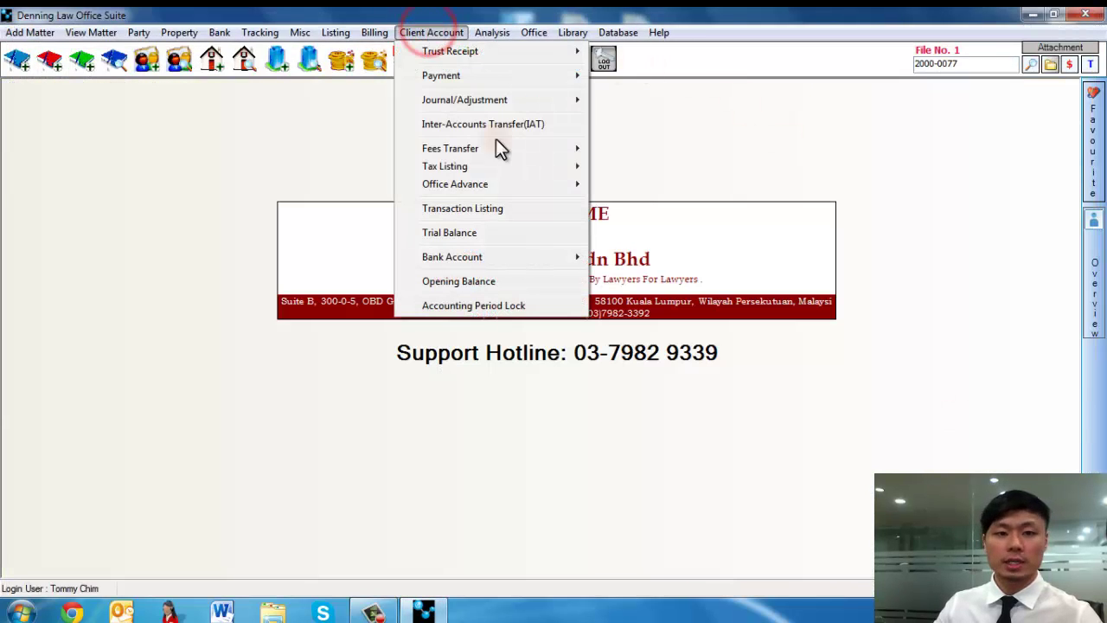
click(489, 231)
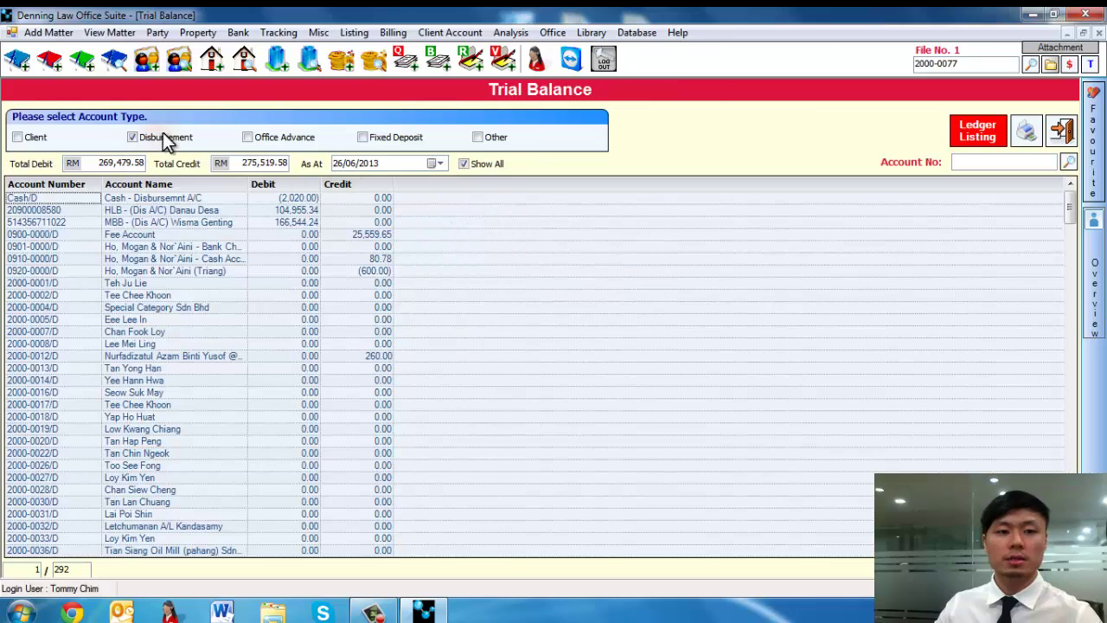
click(40, 135)
click(261, 137)
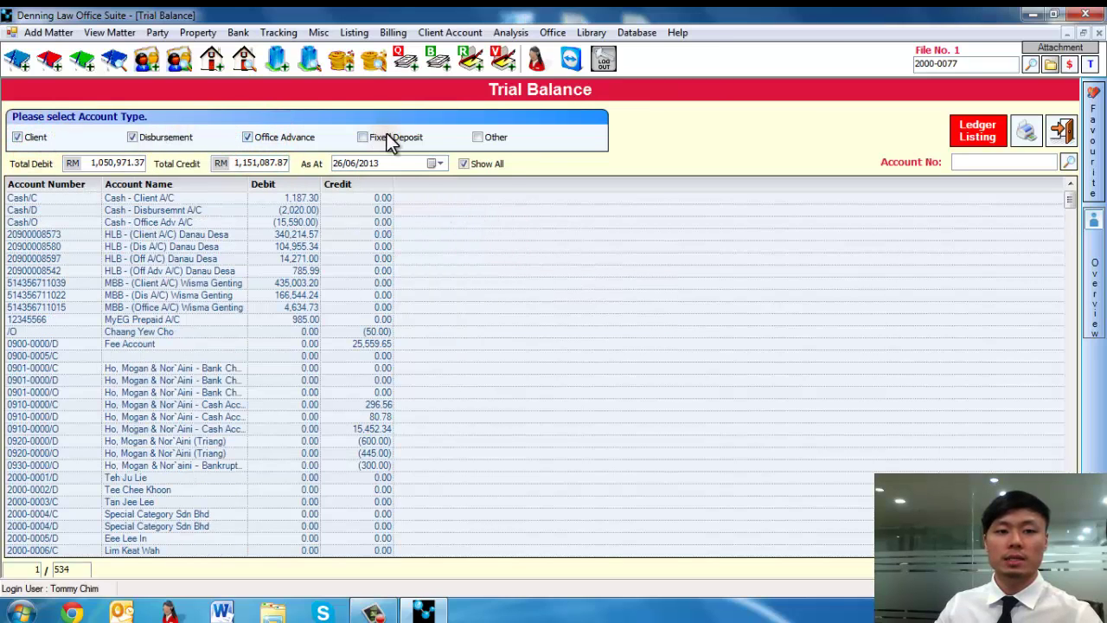
click(391, 138)
click(478, 137)
Start a ledger listing from the trial balance and set its transaction period to start from 01/01/2009
click(978, 129)
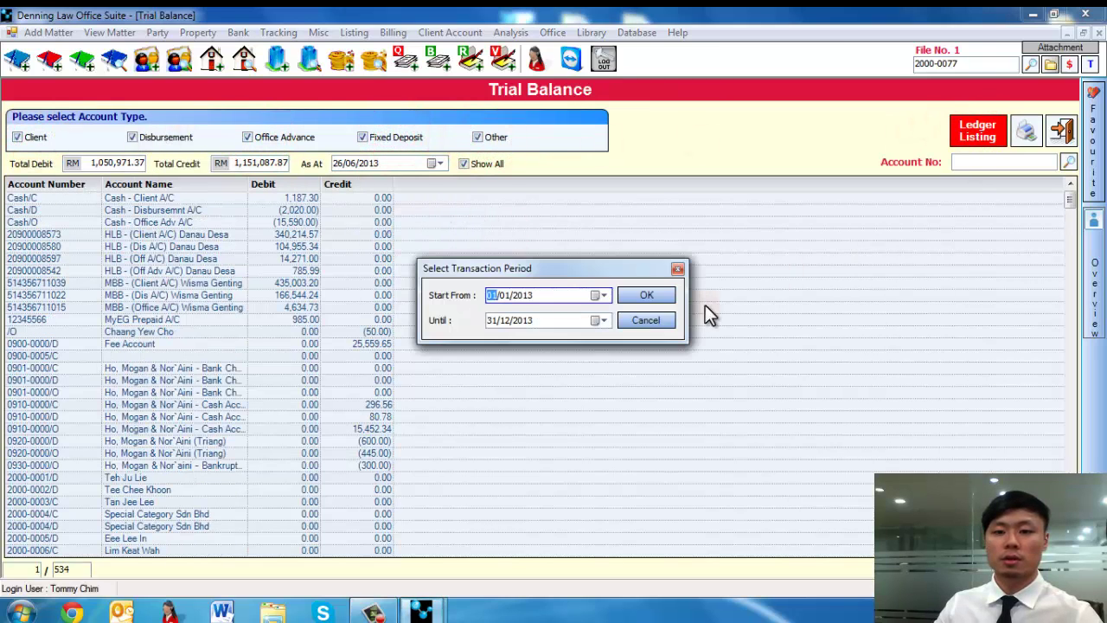
click(598, 295)
click(576, 317)
click(494, 317)
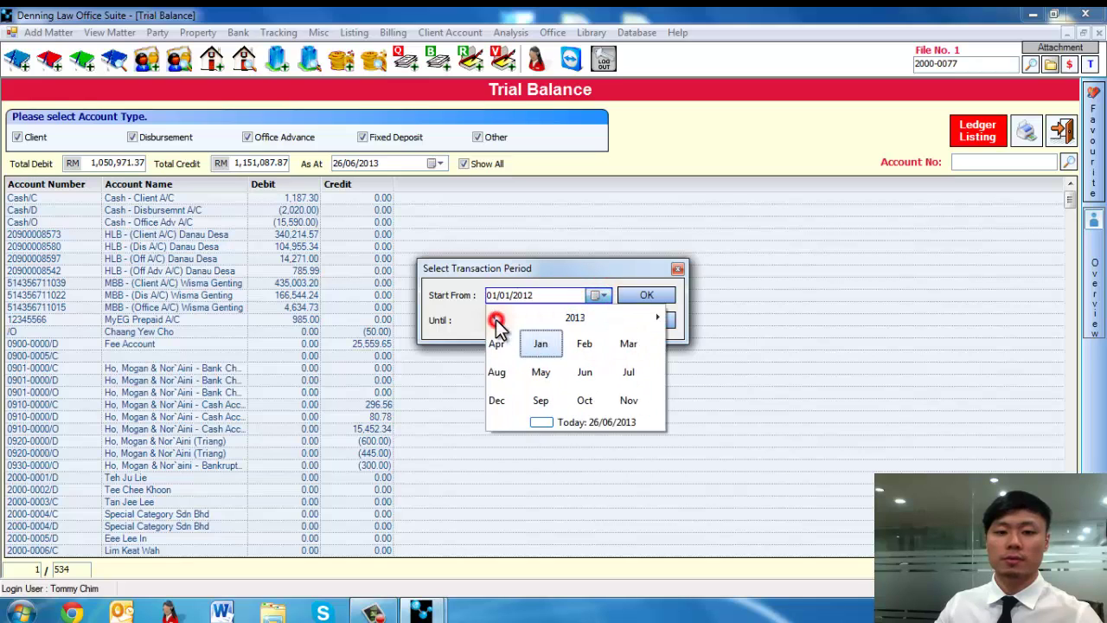
click(575, 318)
click(507, 339)
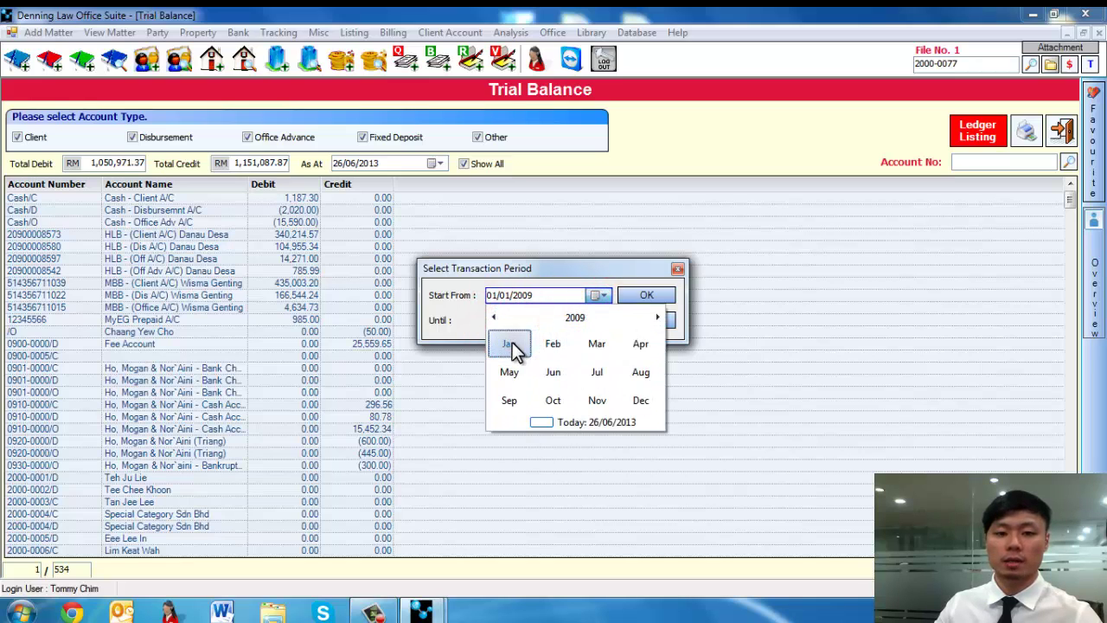
click(510, 344)
click(602, 349)
Save the ledger listing to the Data (D:) drive and dismiss the confirmation
click(647, 296)
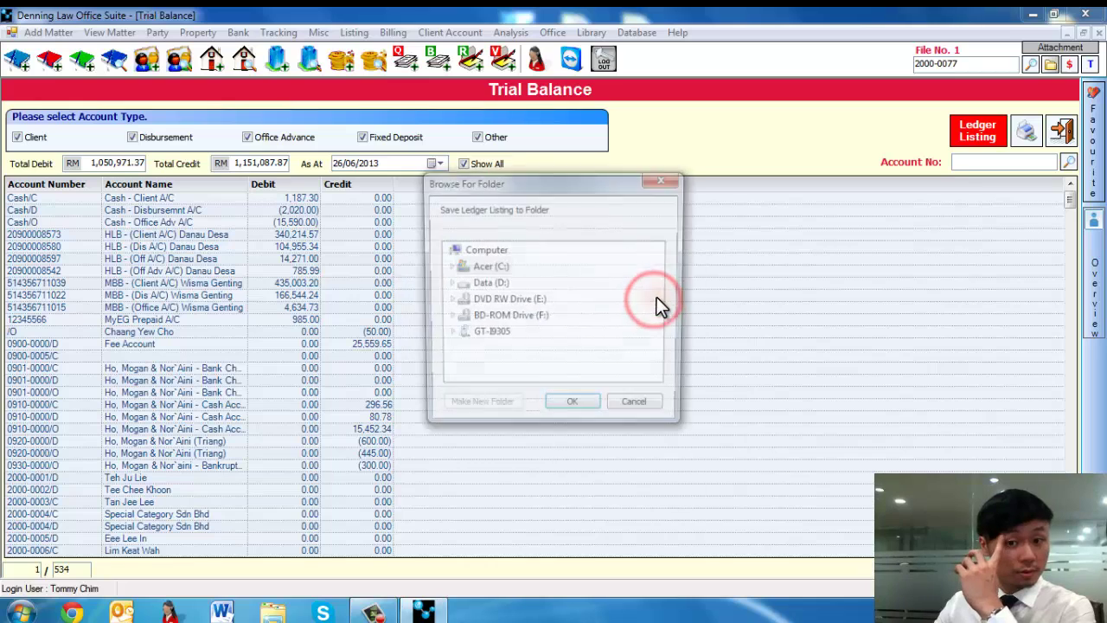
click(488, 284)
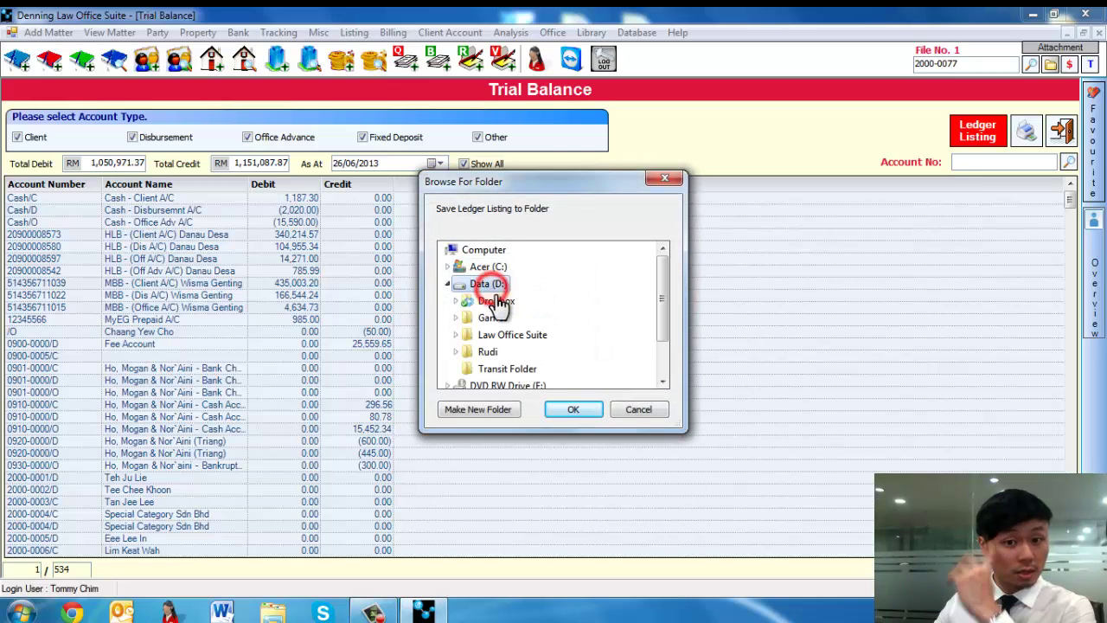
click(571, 412)
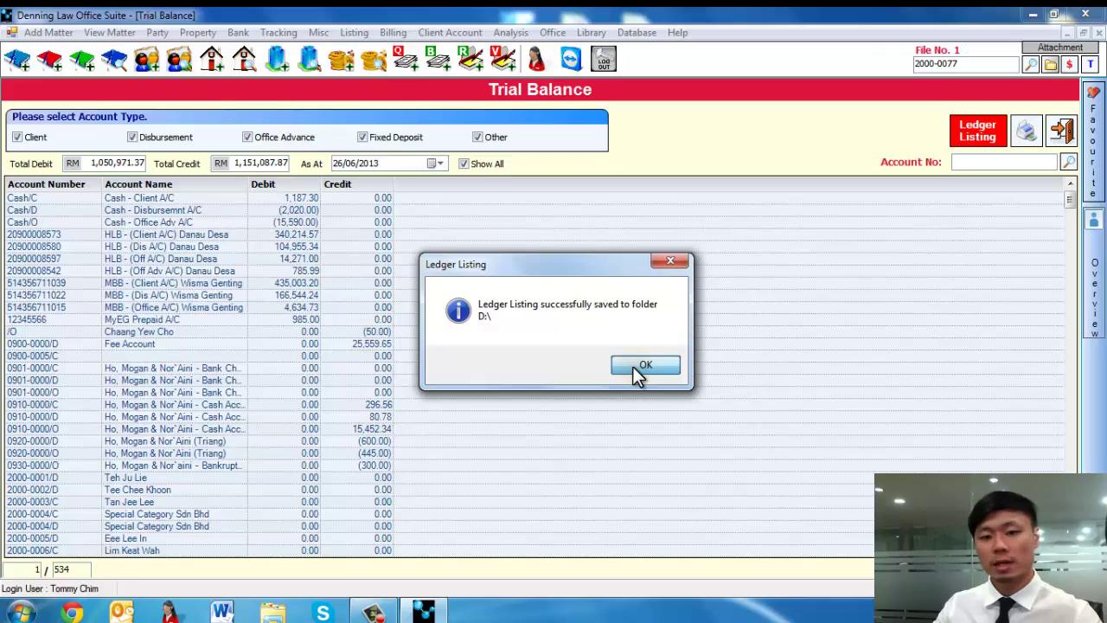
click(646, 365)
Open the saved ledger listing file, review the transactions of its accounts, and close the trial balance
click(337, 197)
double_click(336, 197)
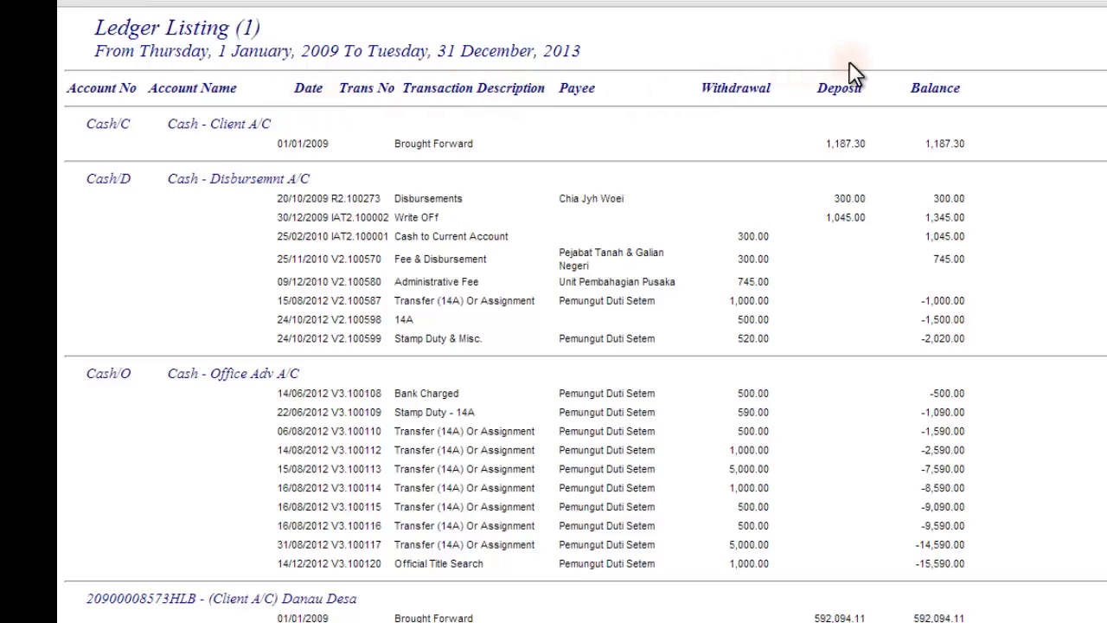
scroll(581, 315, down, 20)
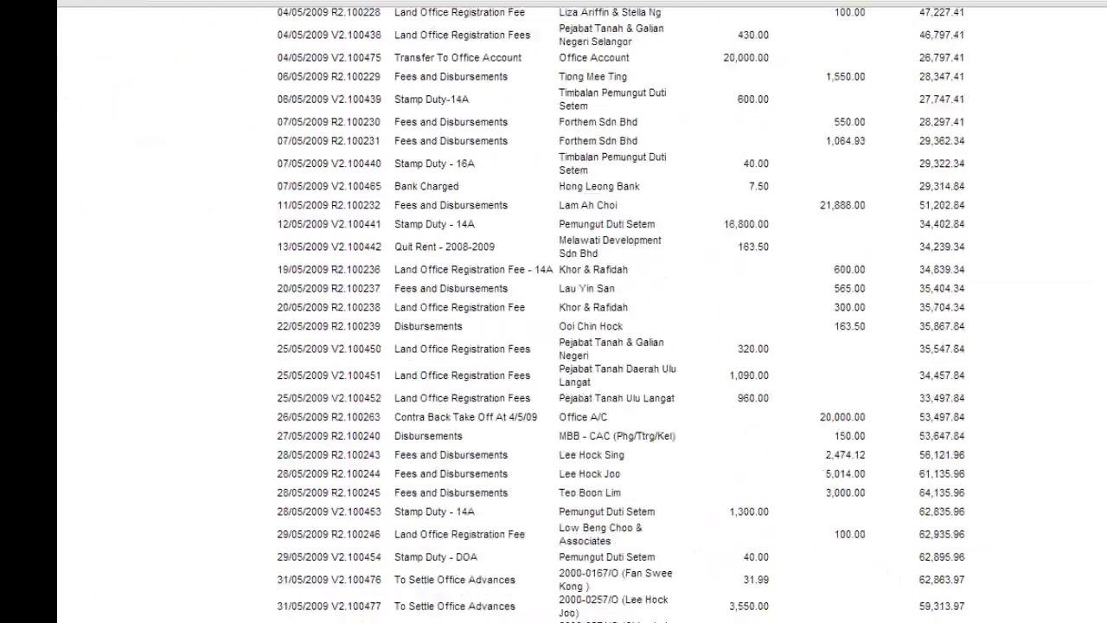
scroll(582, 315, down, 10)
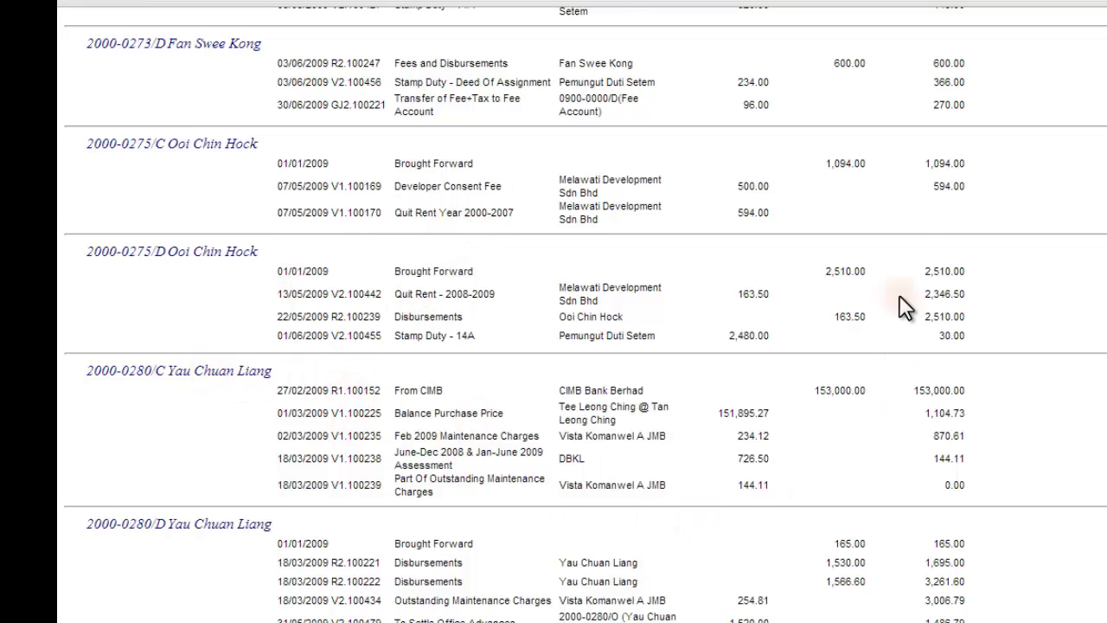
scroll(917, 285, down, 5)
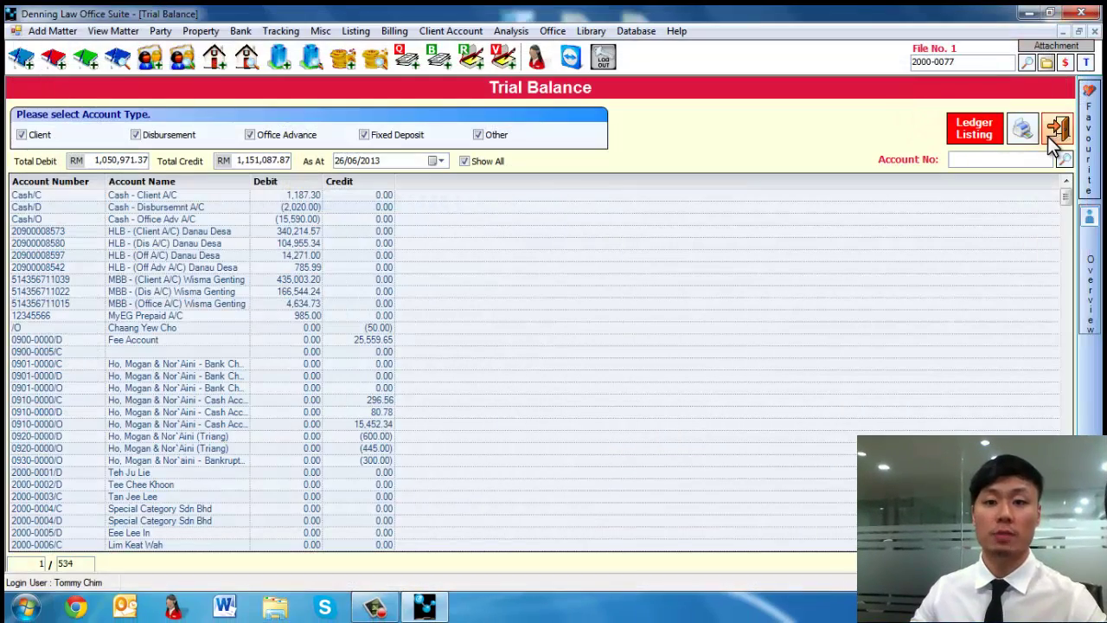
click(1058, 130)
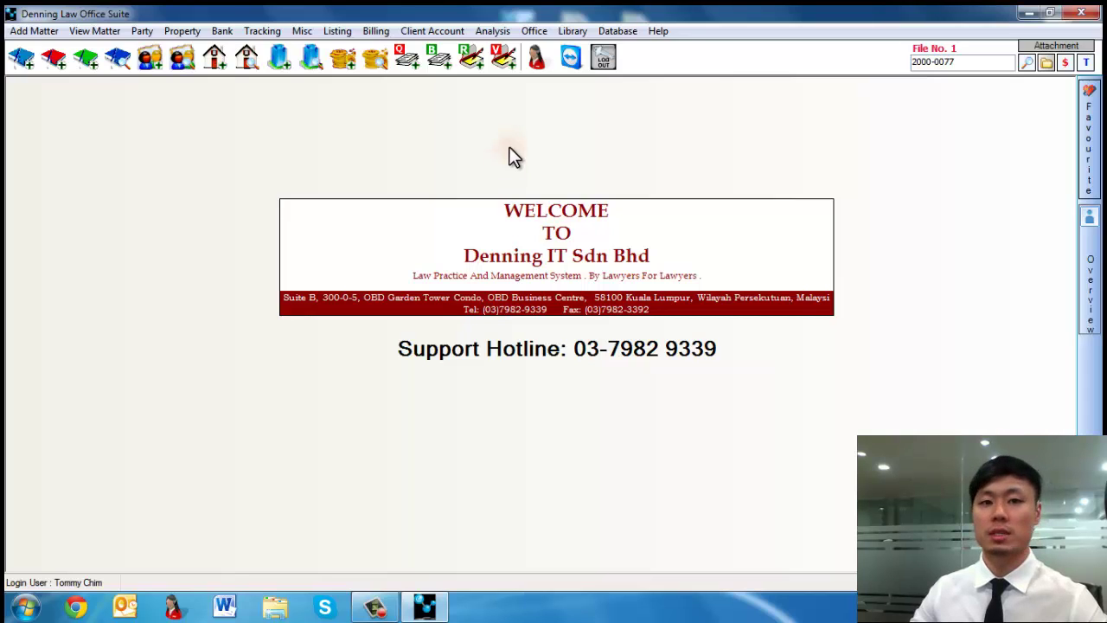
Open the staff performance analysis, view files and fee income by legal assistant and by clerk, and close it
click(497, 34)
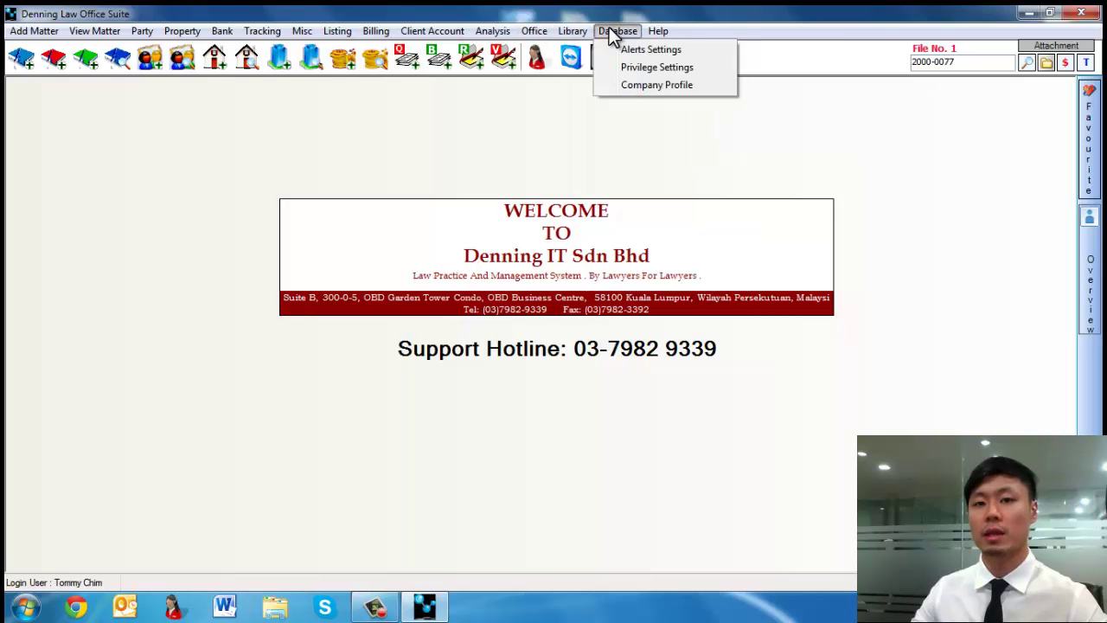
mouse_move(492, 38)
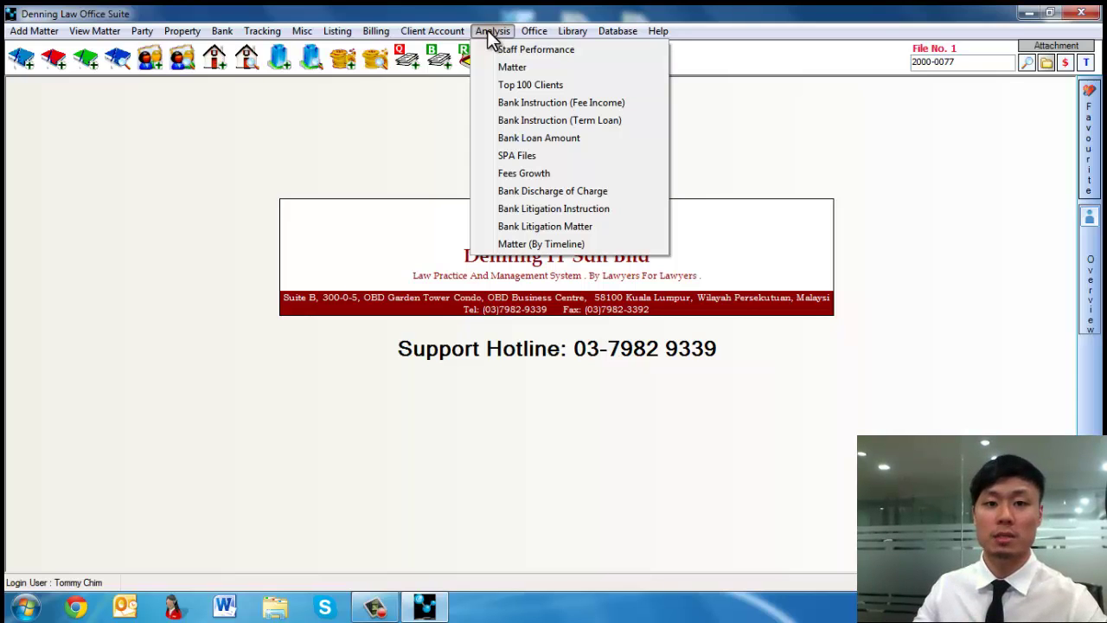
click(495, 48)
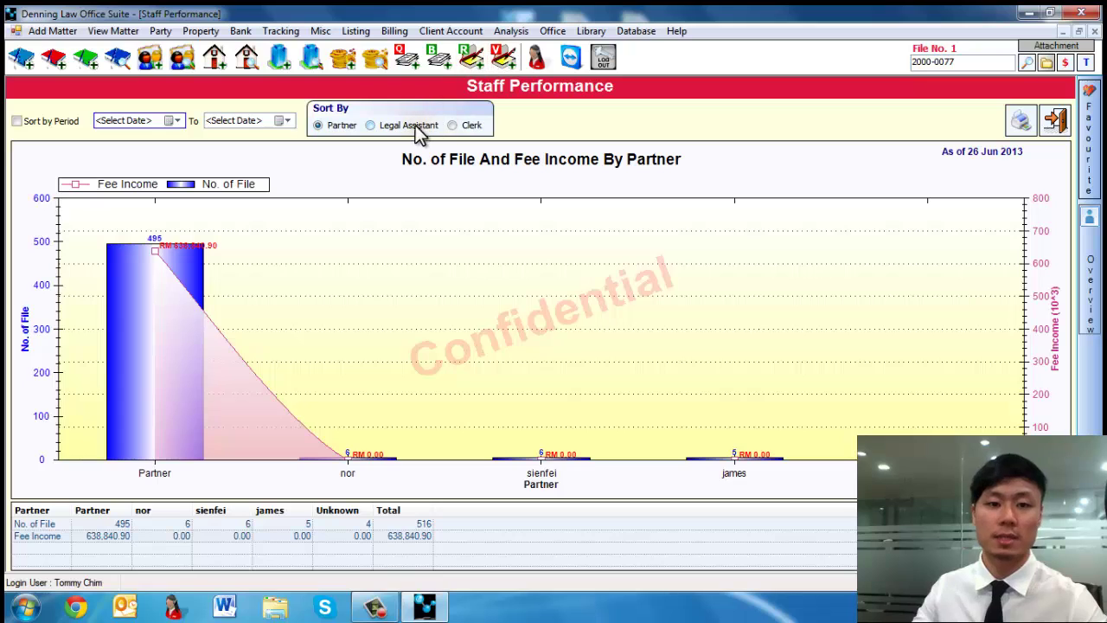
click(409, 124)
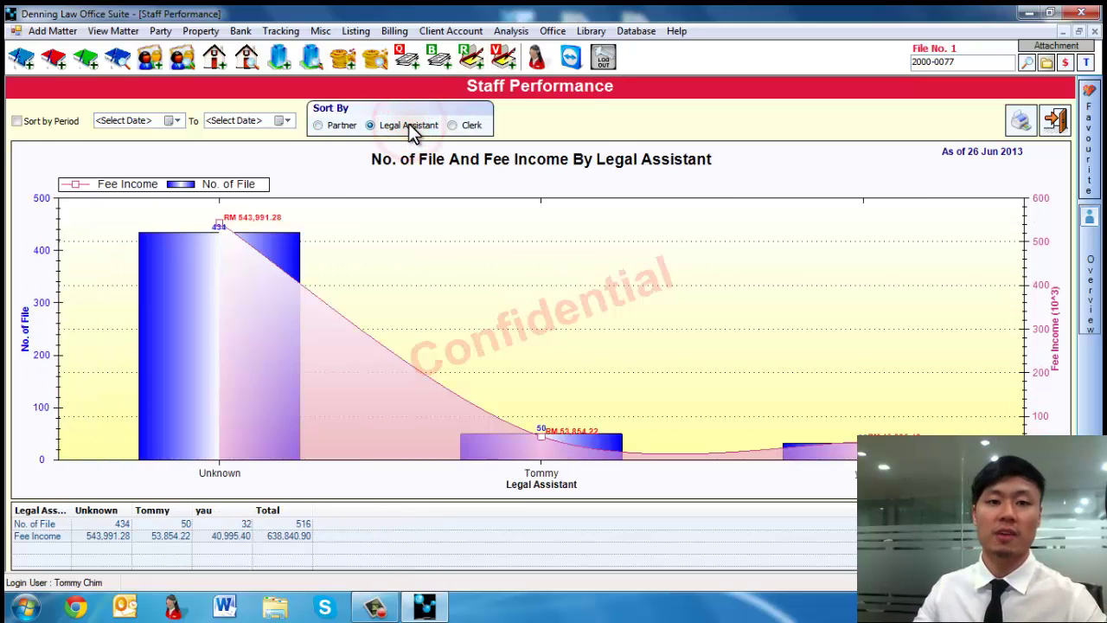
click(478, 128)
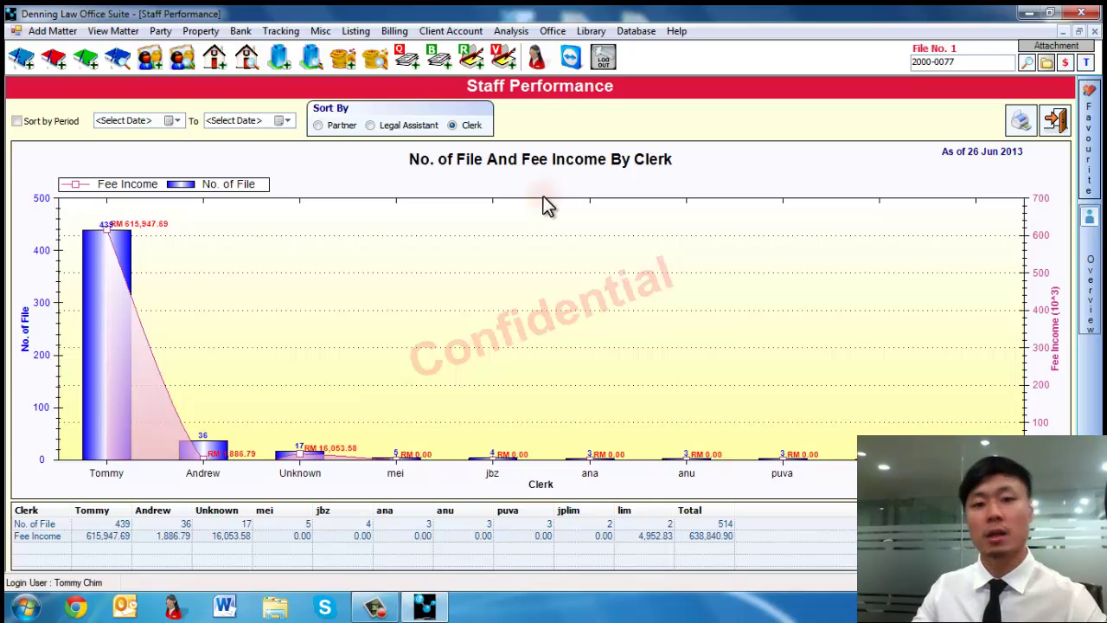
click(1056, 121)
View the matter analysis of file numbers and fee income by category, and close it
click(493, 30)
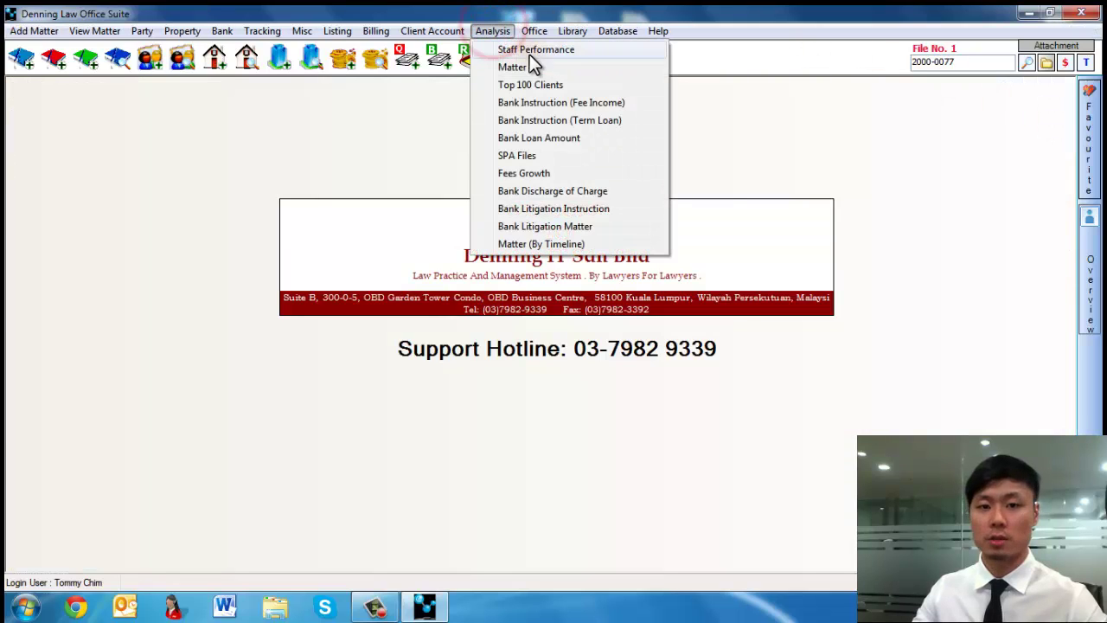
click(523, 68)
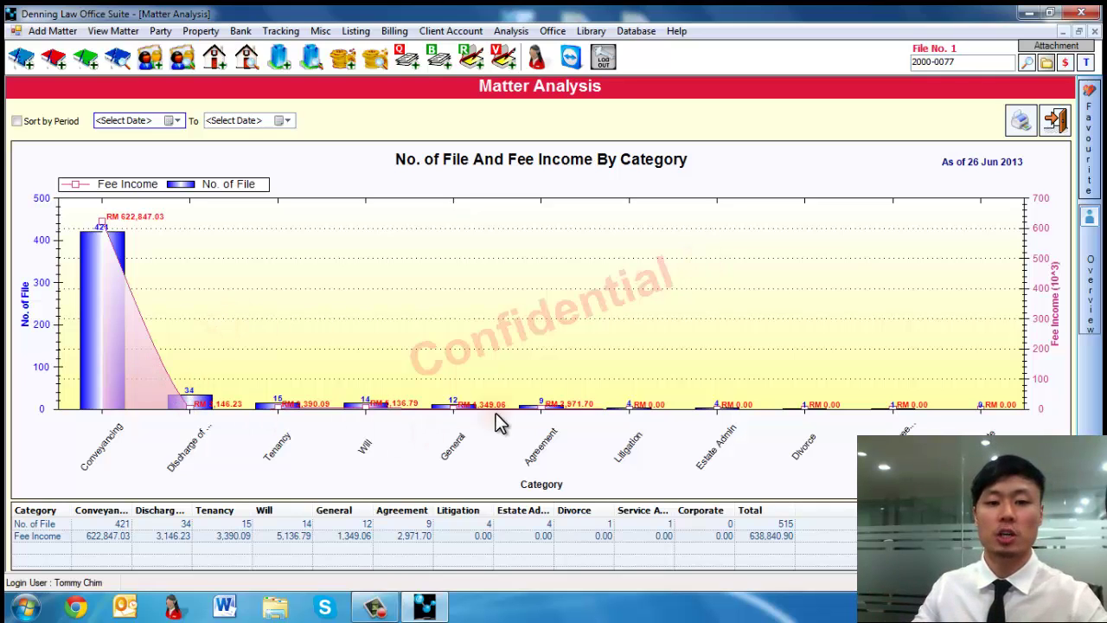
click(1056, 121)
Open the Top 100 Clients analysis, sort the customers by fee income from highest to lowest, and close it
click(493, 31)
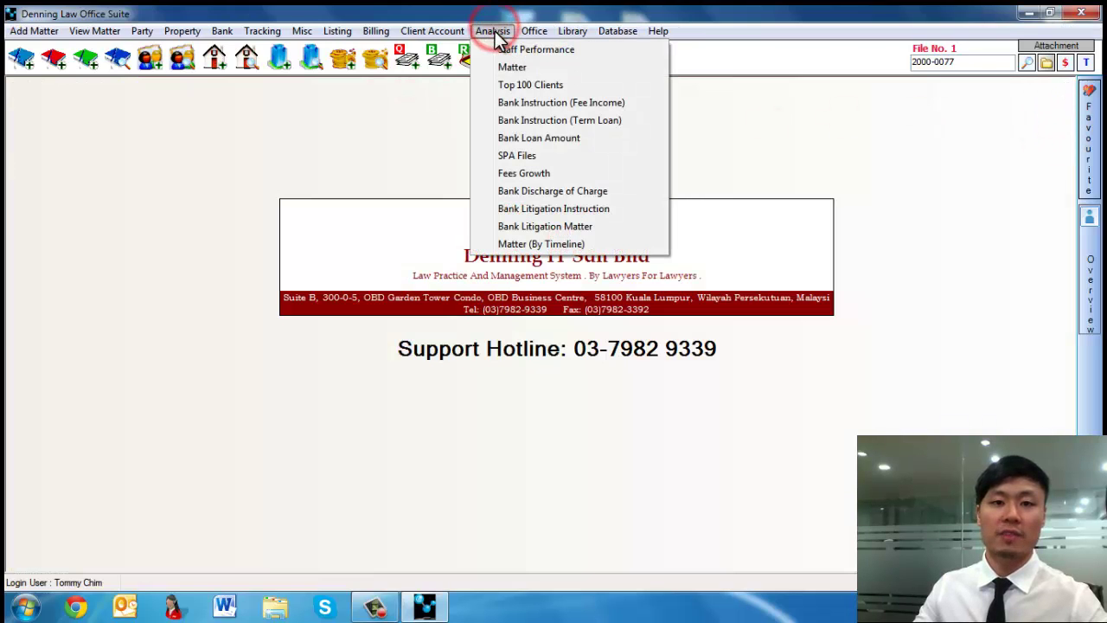
click(510, 82)
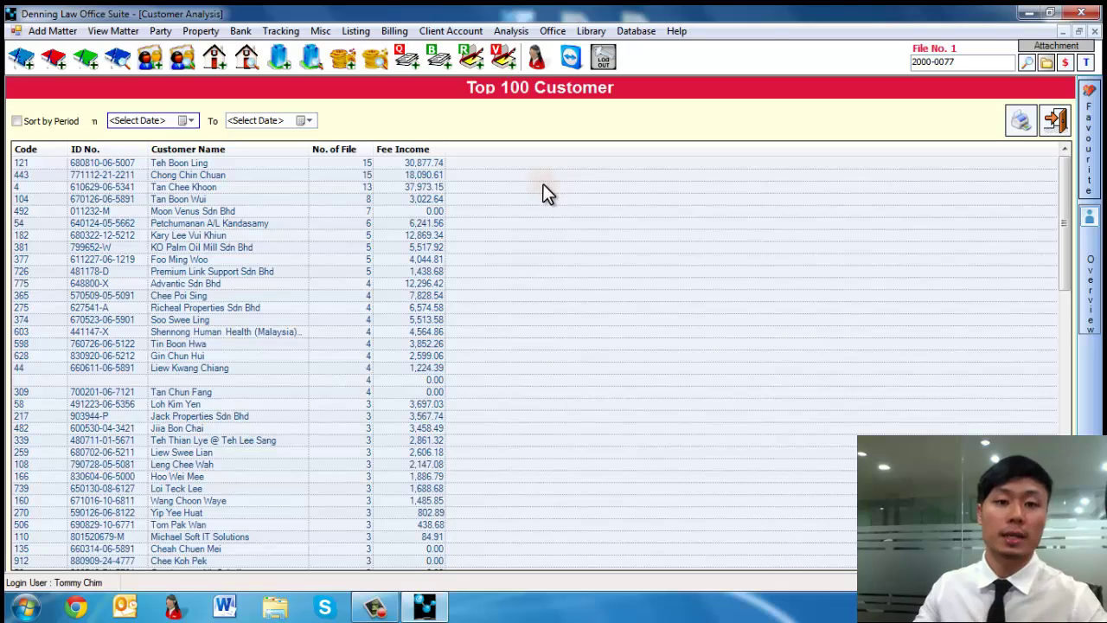
click(437, 152)
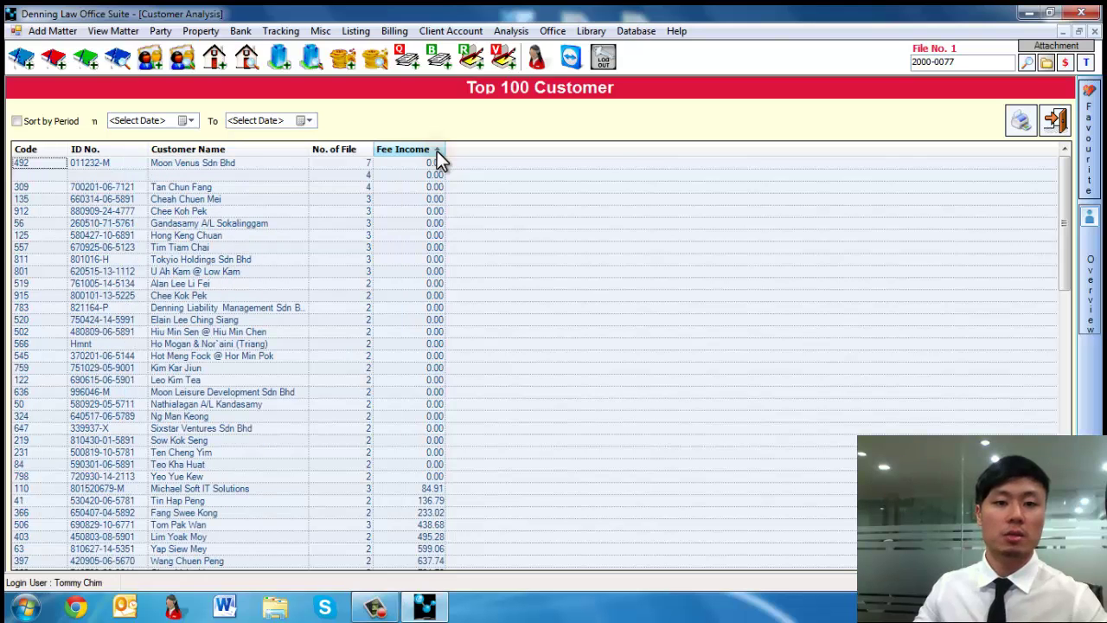
click(437, 151)
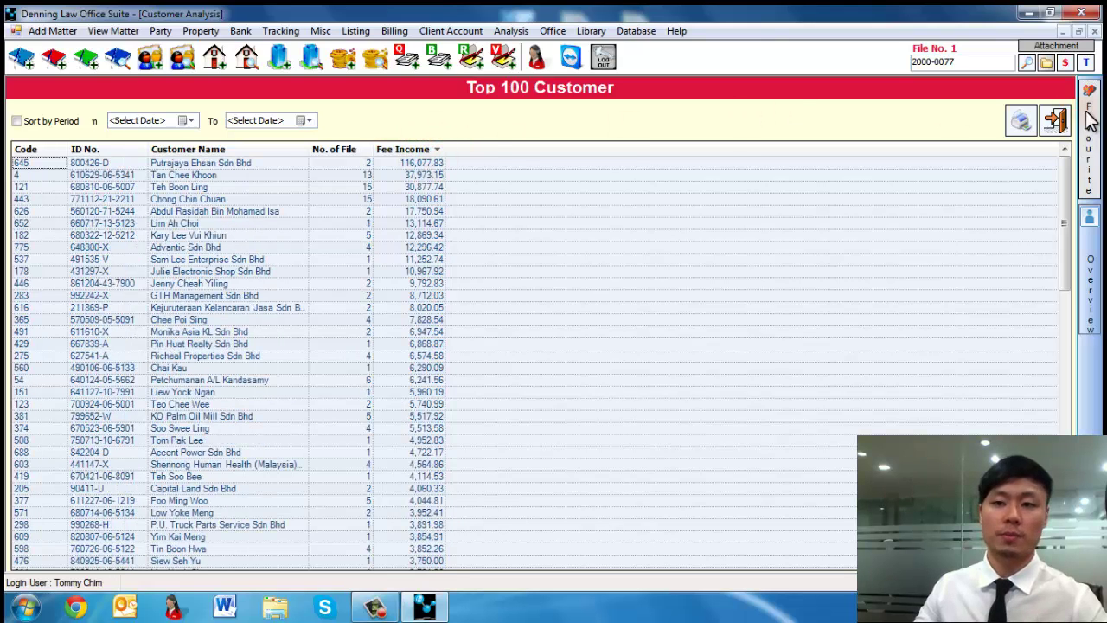
click(1056, 120)
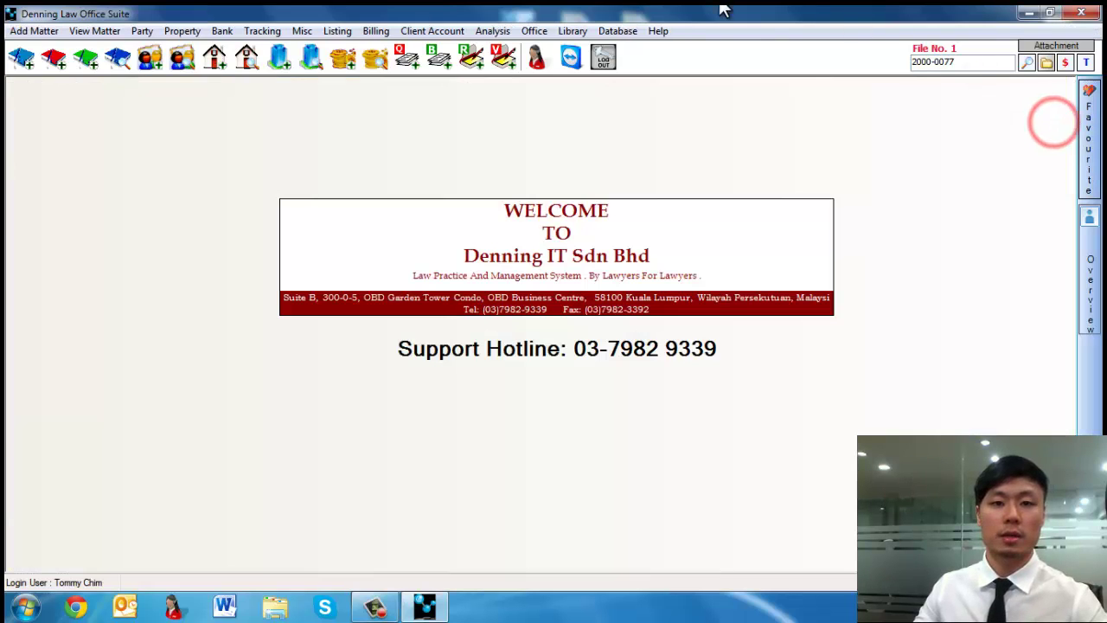
Open the Bank Instruction (Fee Income) analysis, view it by bank branch, and close it
click(492, 31)
click(513, 106)
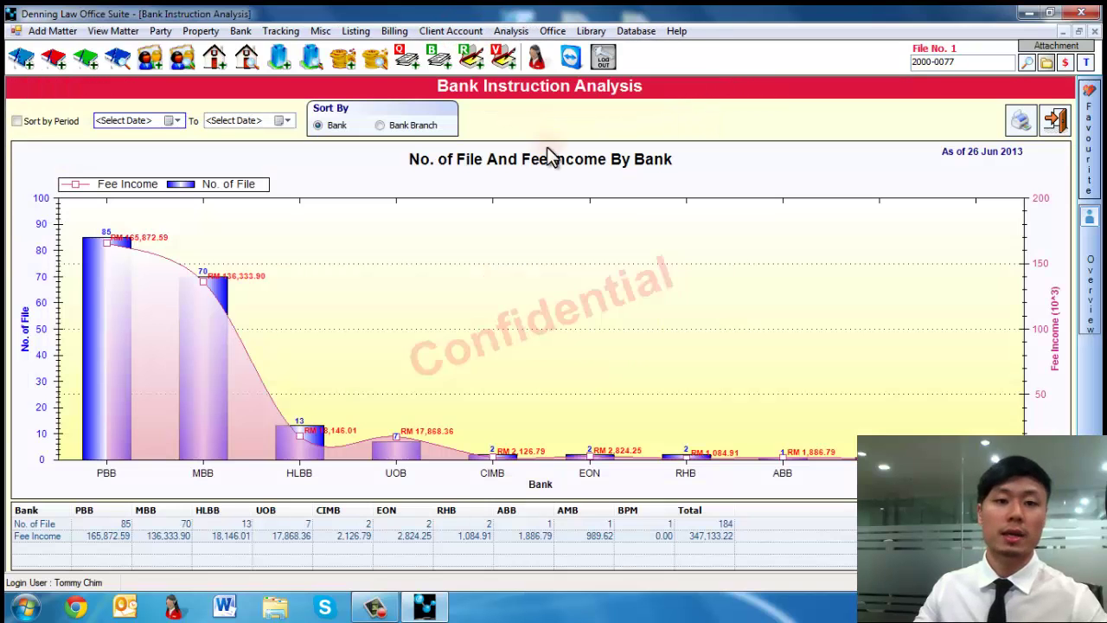
click(424, 126)
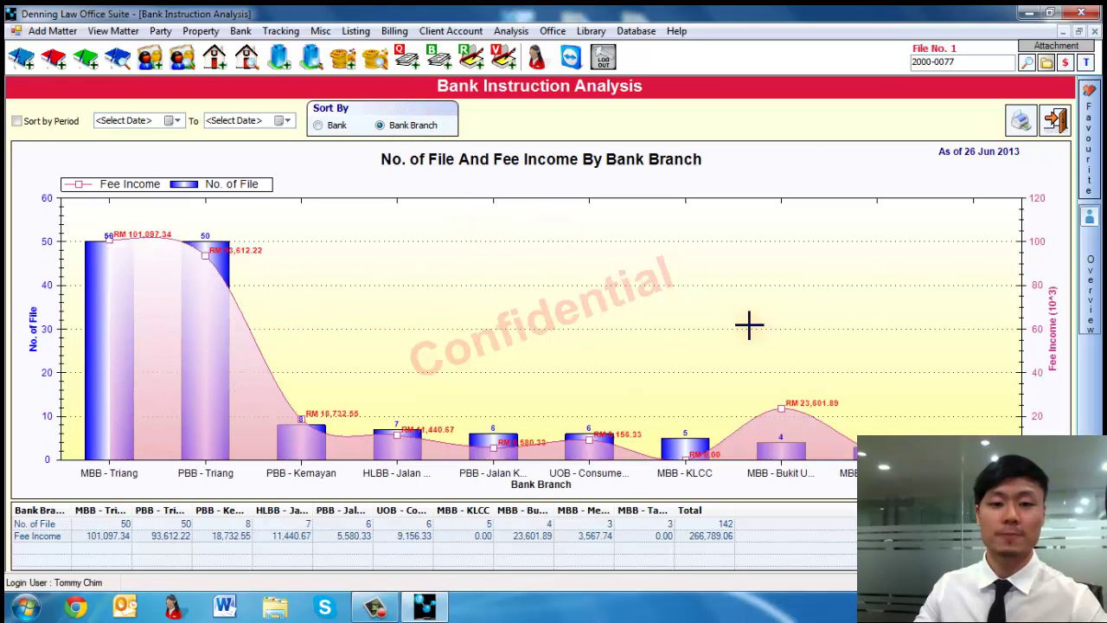
click(1055, 117)
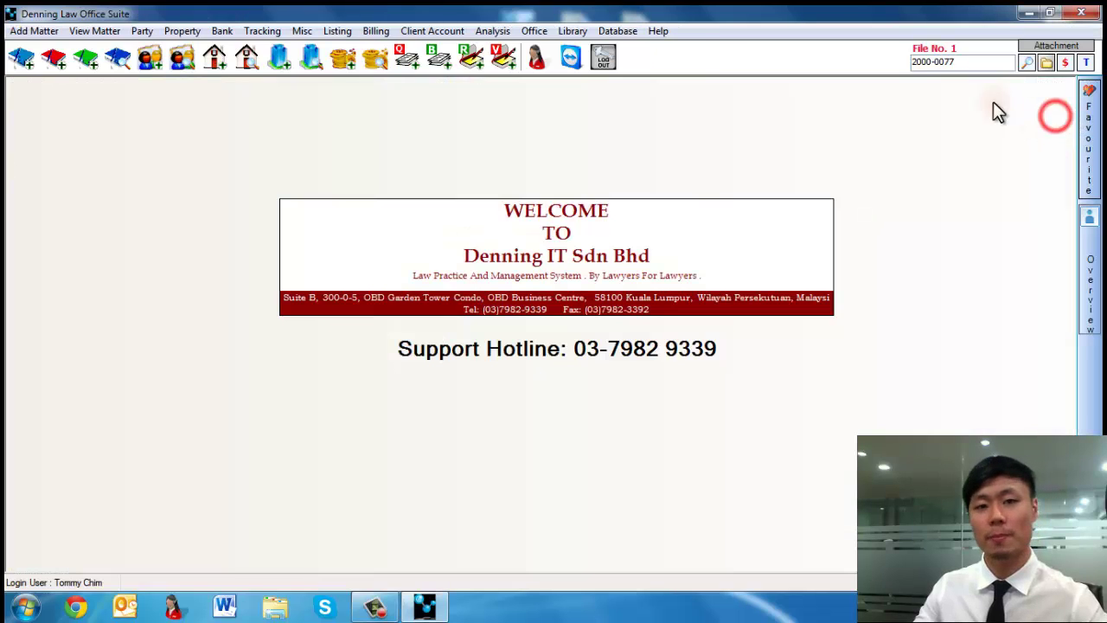
Open the Fees Growth analysis and show the number of files by year
click(492, 30)
click(519, 171)
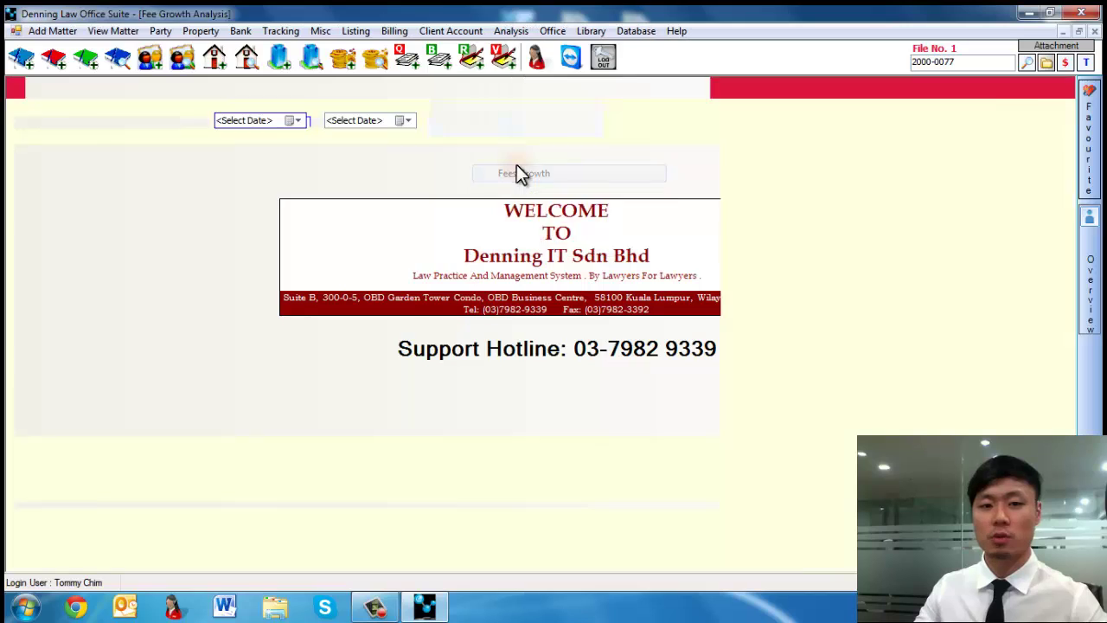
click(541, 126)
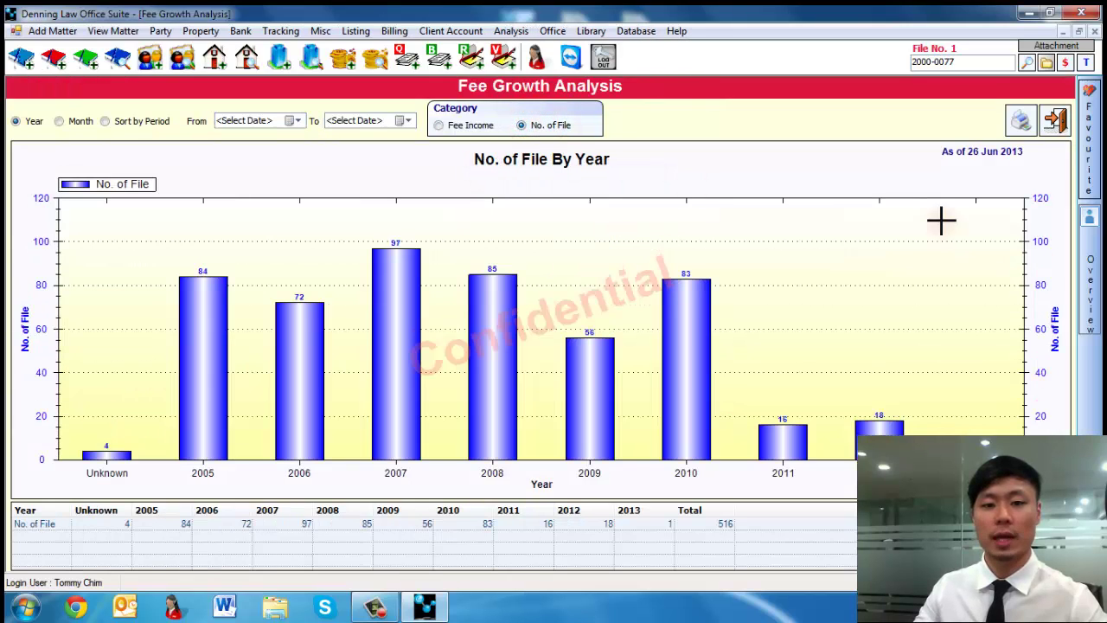
Close the Fee Growth Analysis and open the Staff Listing
click(1055, 124)
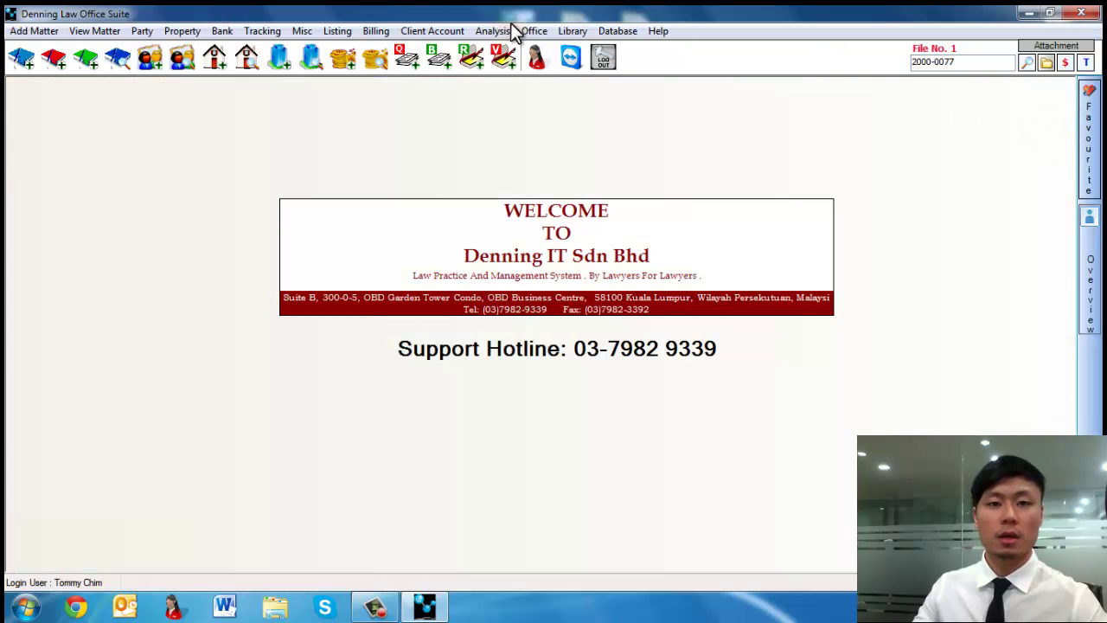
click(533, 30)
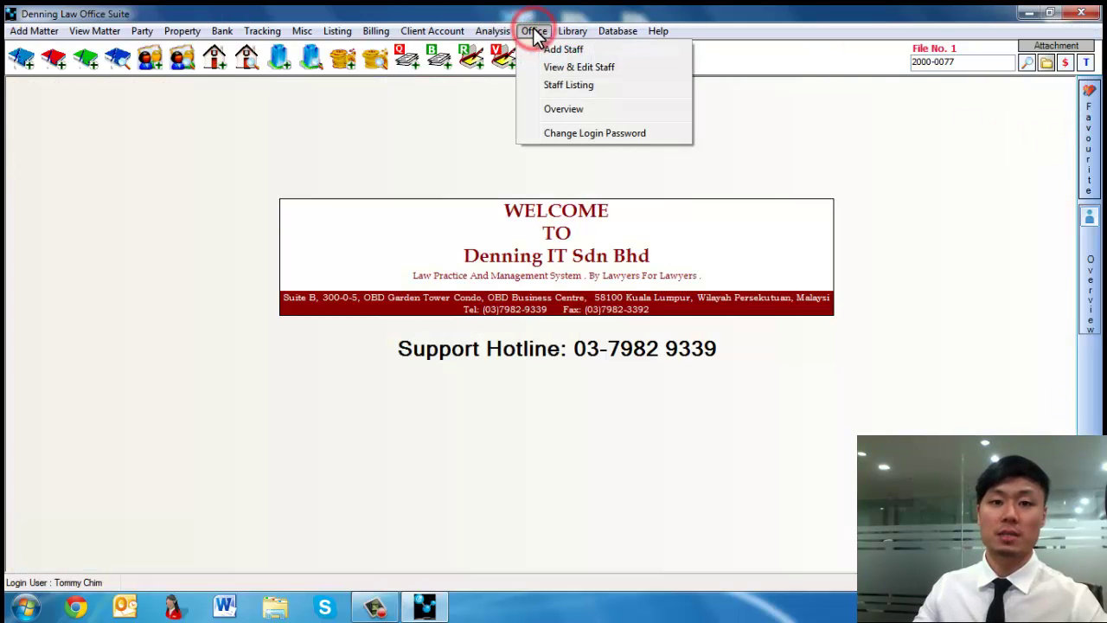
click(550, 90)
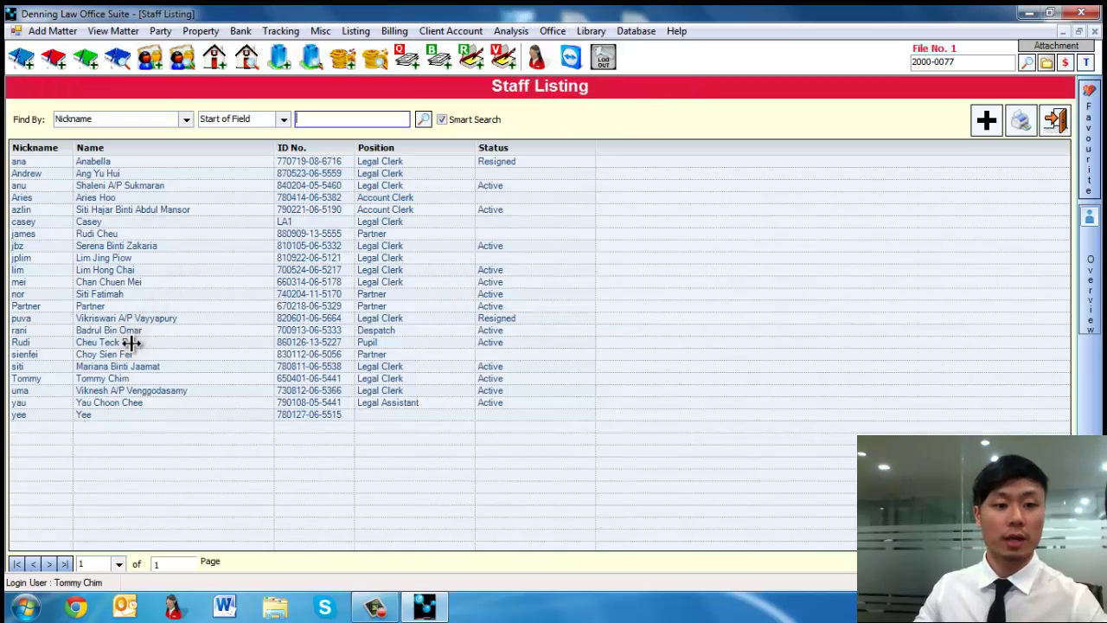
Open the active pupil's staff record, view the monthly salary and annual leave details, and close the record and the listing
double_click(130, 342)
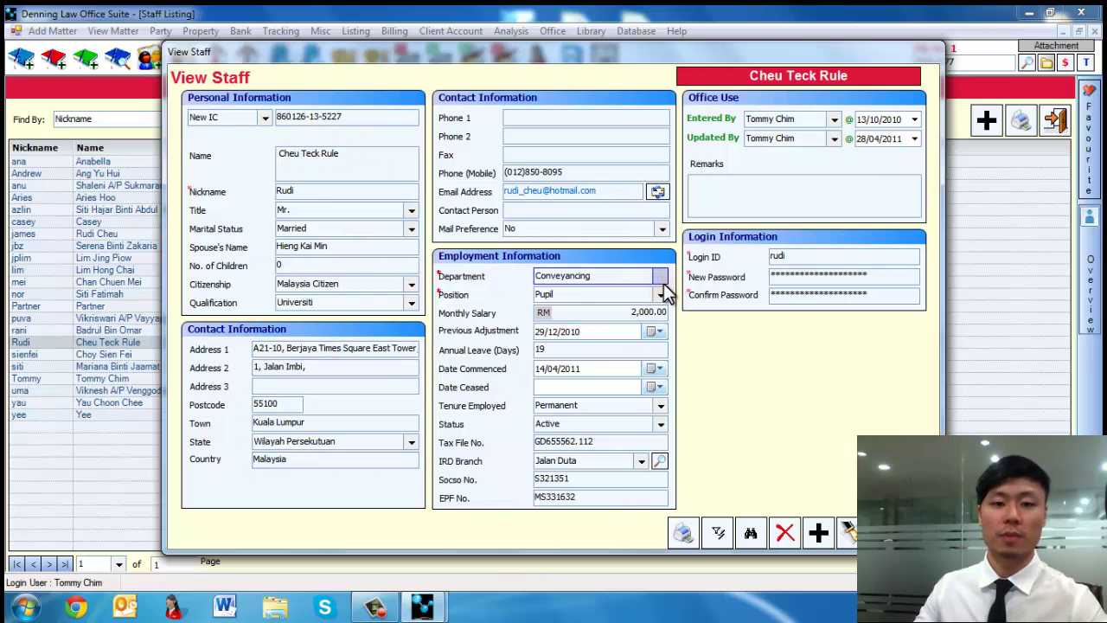
click(613, 313)
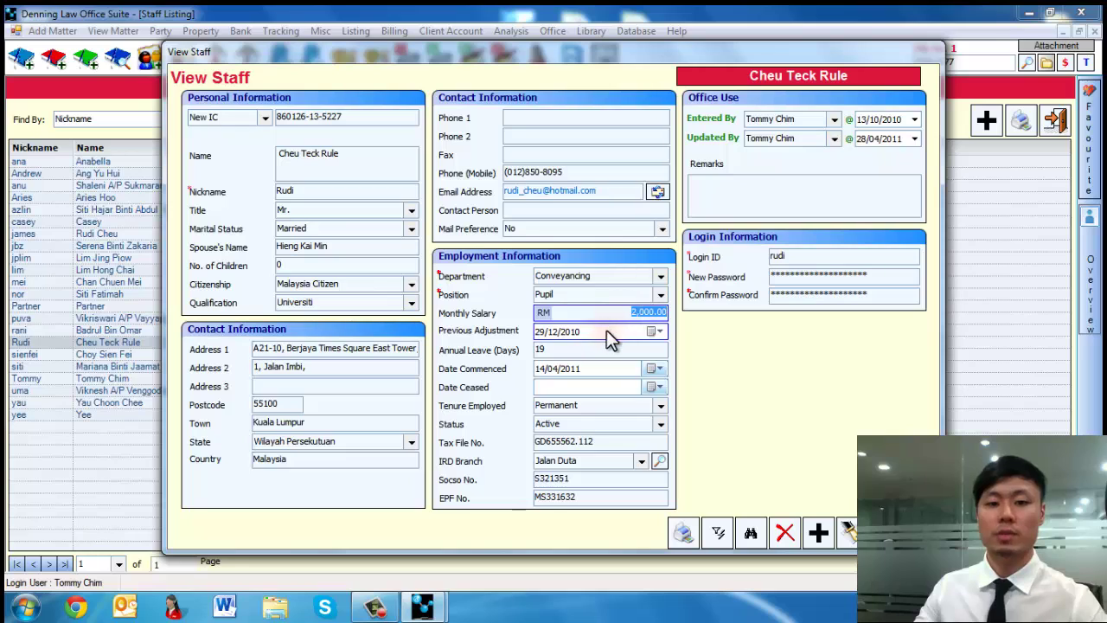
click(552, 348)
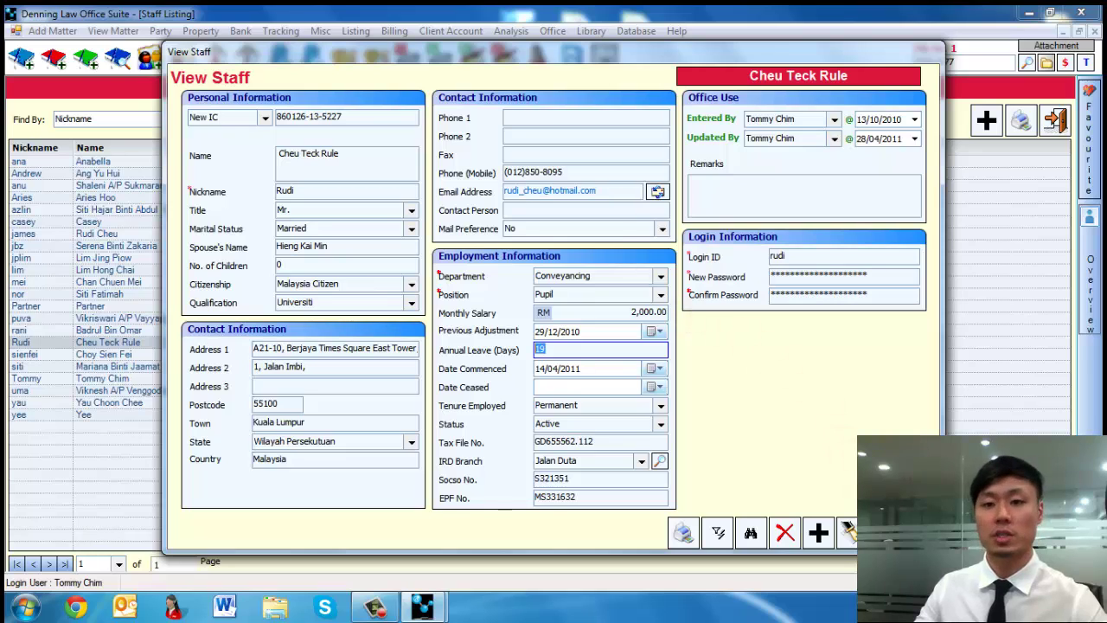
click(919, 532)
click(1056, 121)
Open the library's Book Listing and look through the books on its first page
click(573, 33)
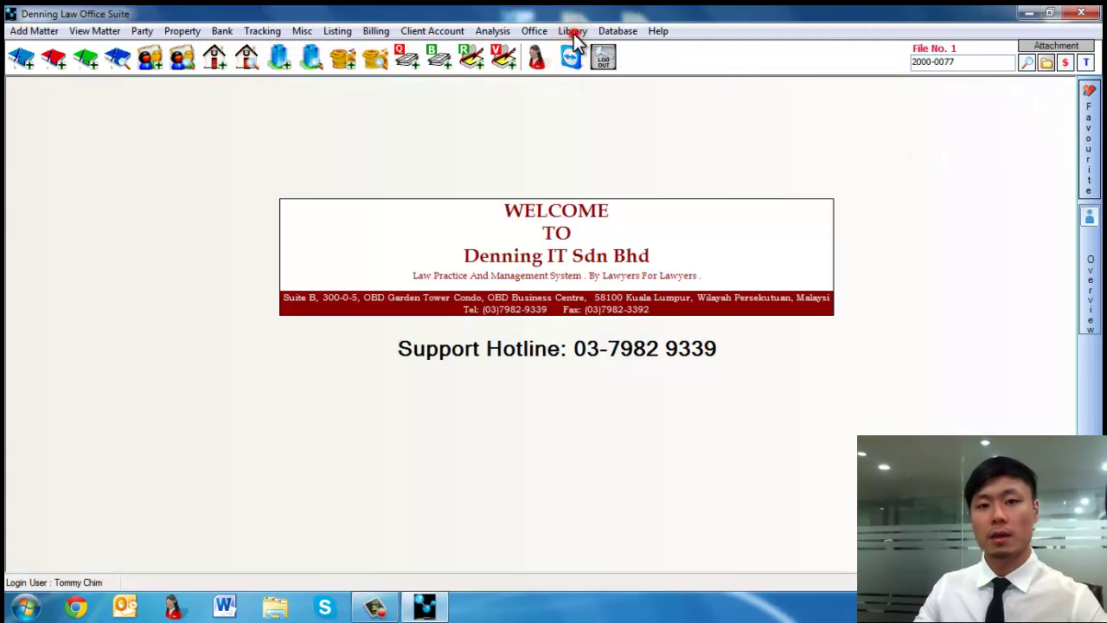
click(619, 107)
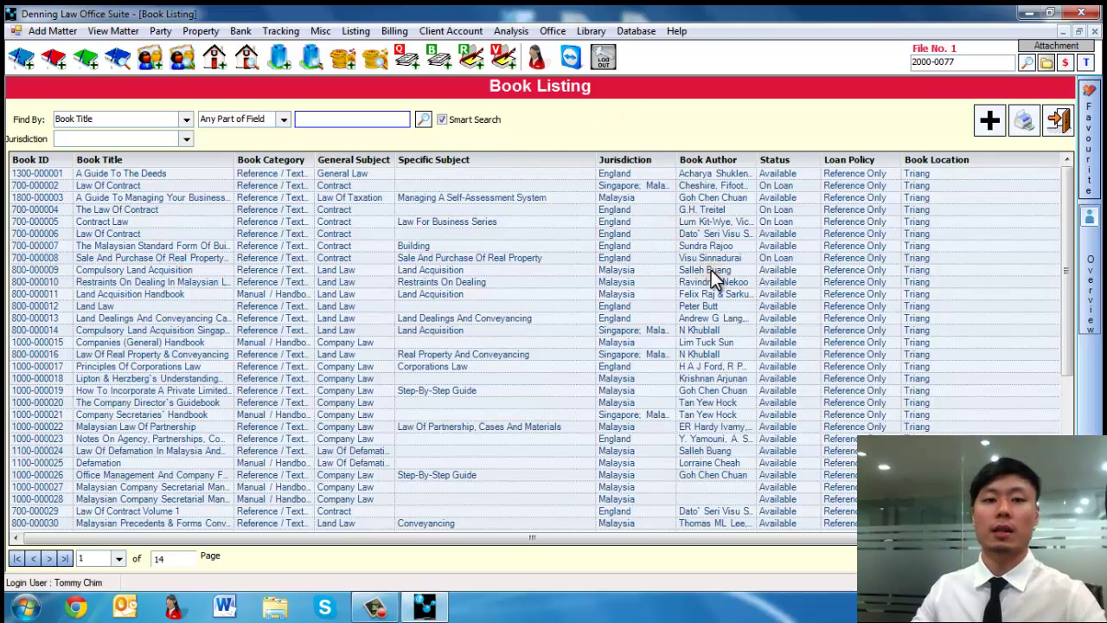
scroll(636, 329, down, 7)
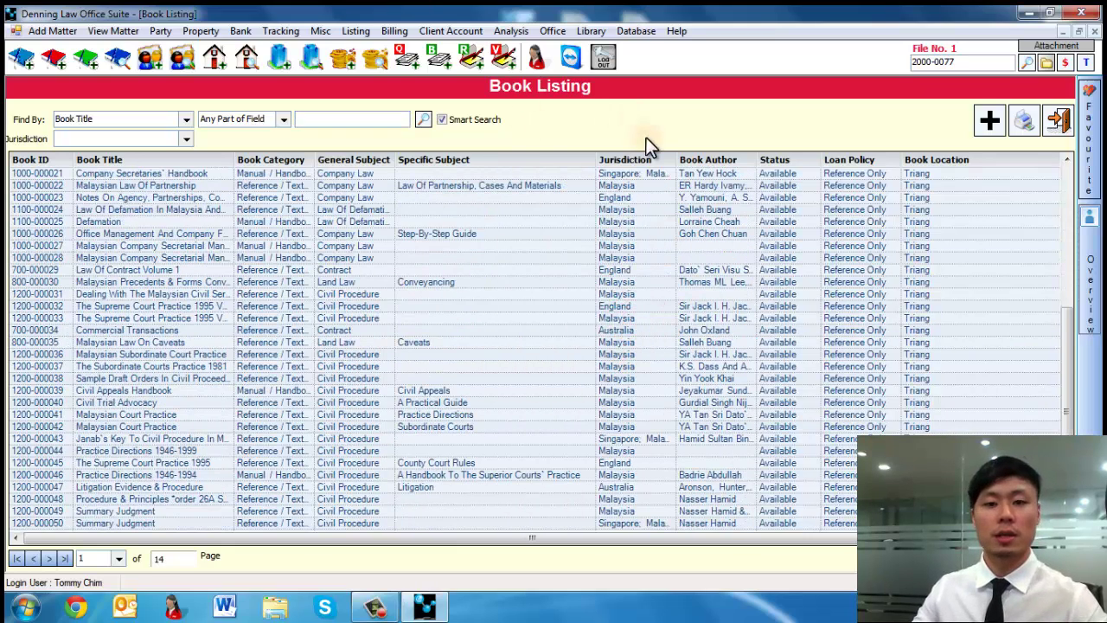
Start a new Book Loan Register entry for the book Compulsory Land Acquisition, ID 800-000009
click(591, 31)
click(662, 127)
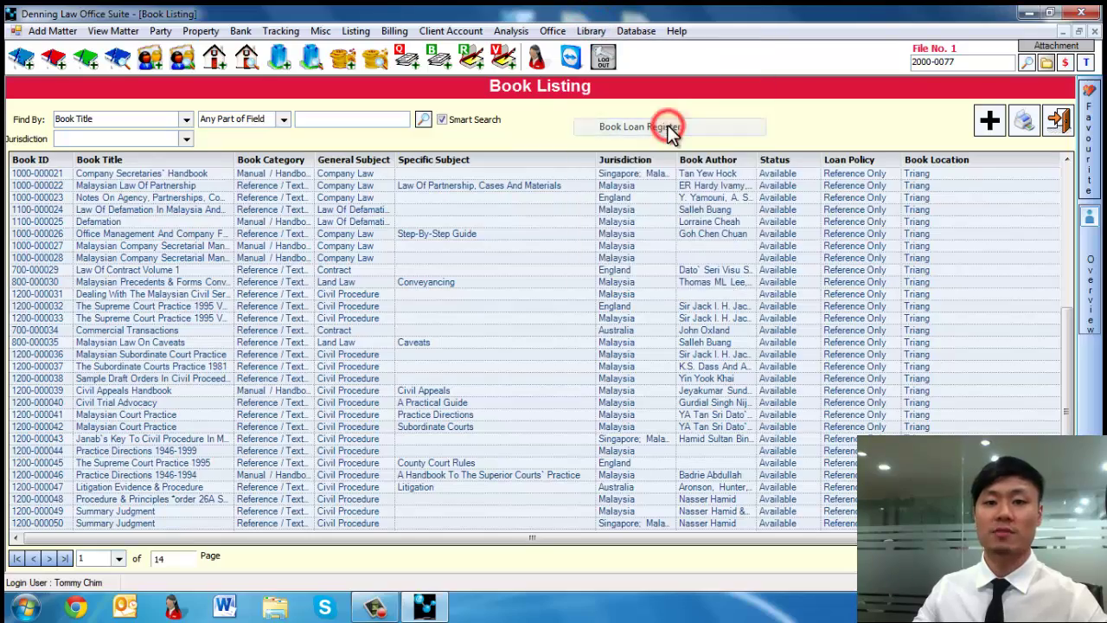
click(440, 192)
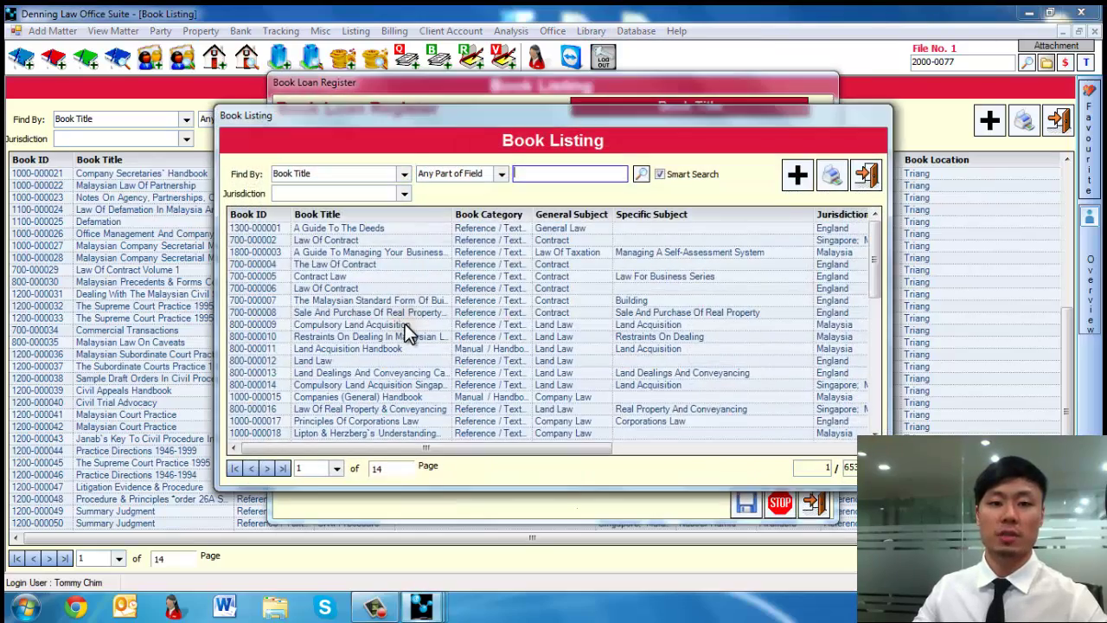
double_click(405, 324)
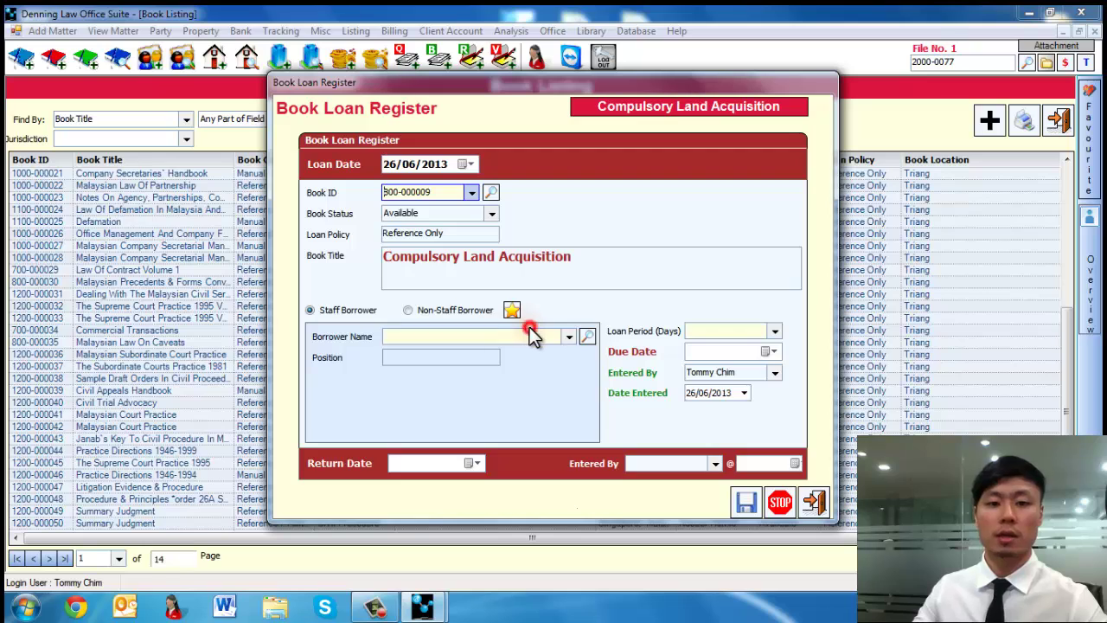
Choose a legal clerk as the staff borrower, set the loan period to 3 days, and save and close the loan entry
click(568, 337)
click(548, 373)
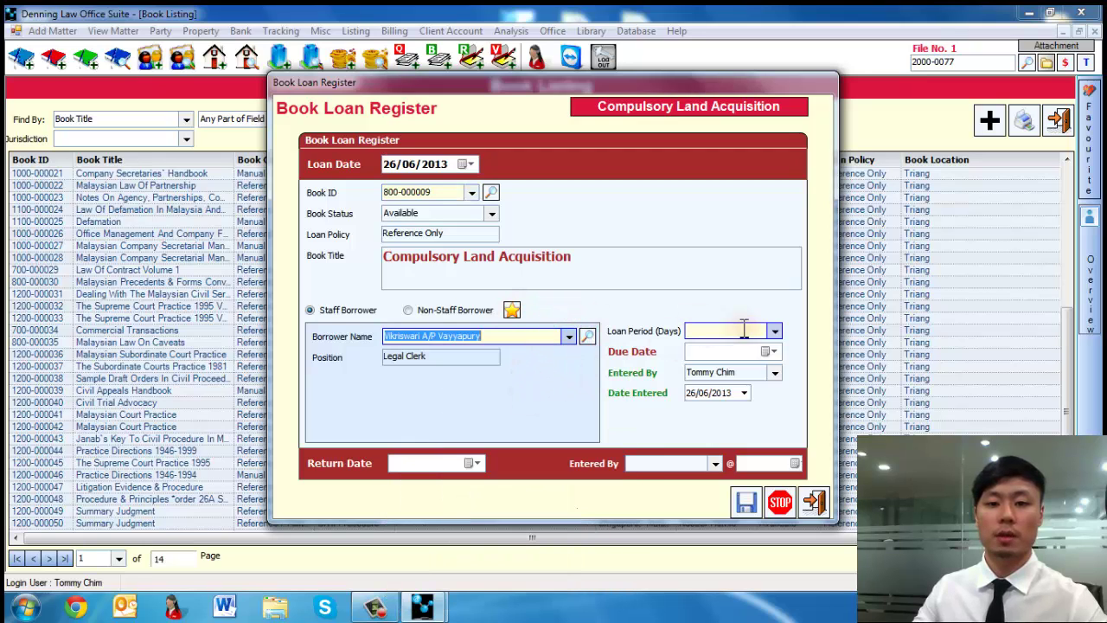
click(775, 331)
click(753, 370)
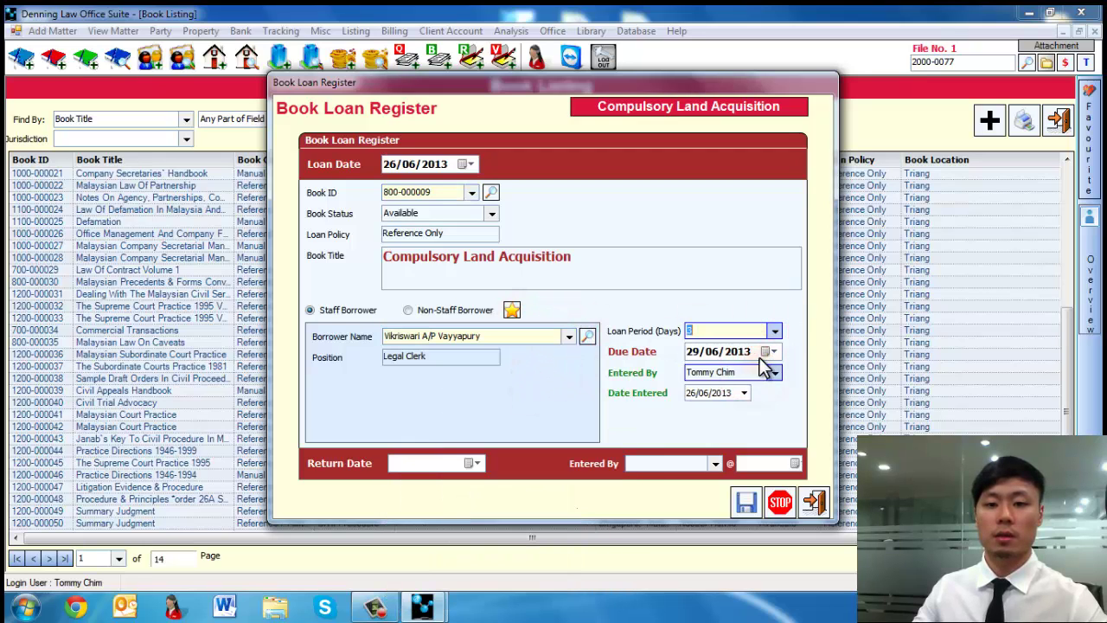
click(742, 504)
click(814, 505)
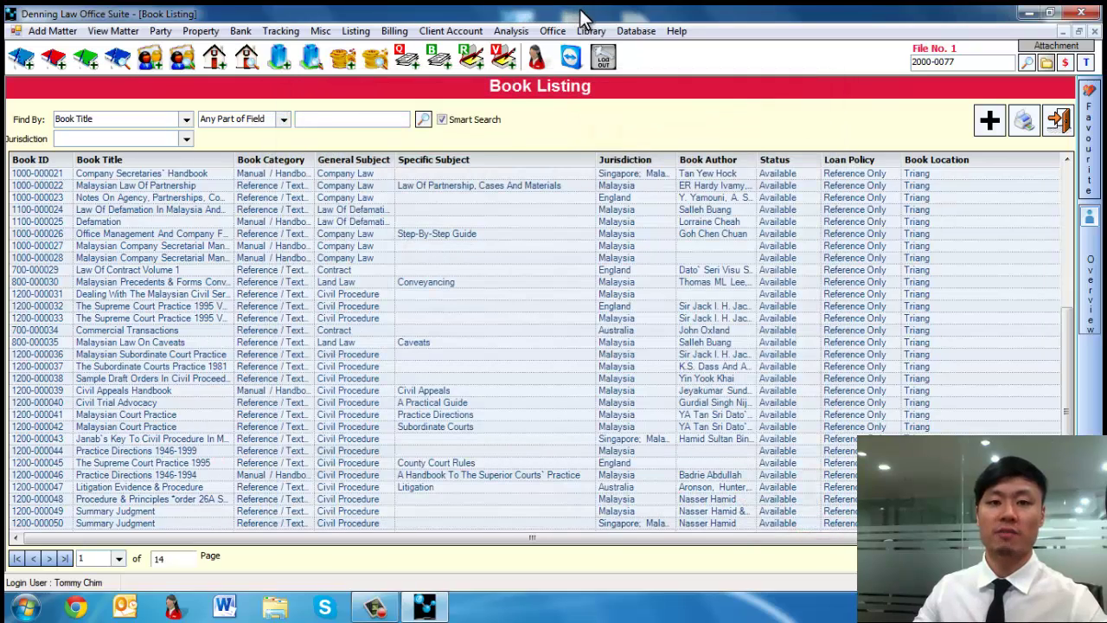
Open the Book Return Register to view the Compulsory Land Acquisition loan record, and close it
click(589, 30)
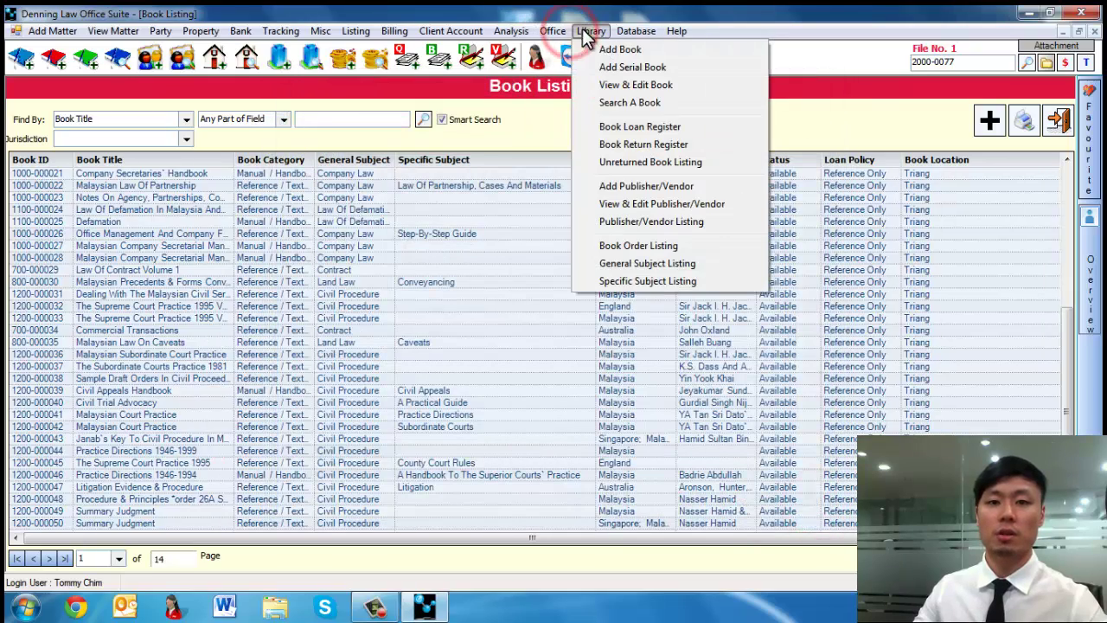
click(614, 144)
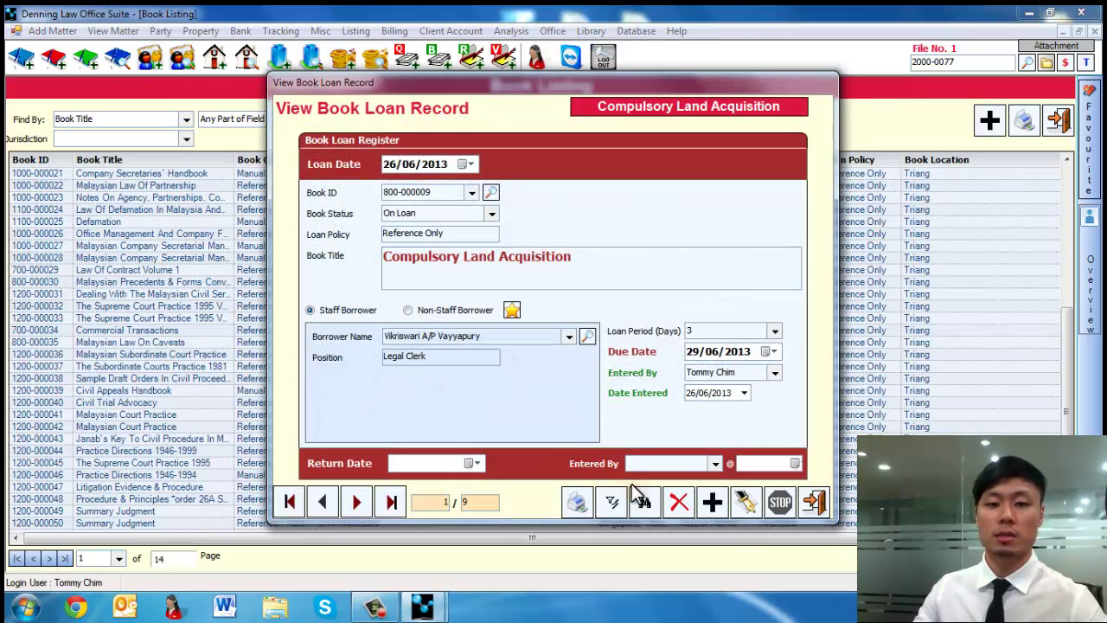
click(814, 502)
Review the Unreturned Book Listing, and close it together with the Book Listing
click(591, 30)
click(649, 161)
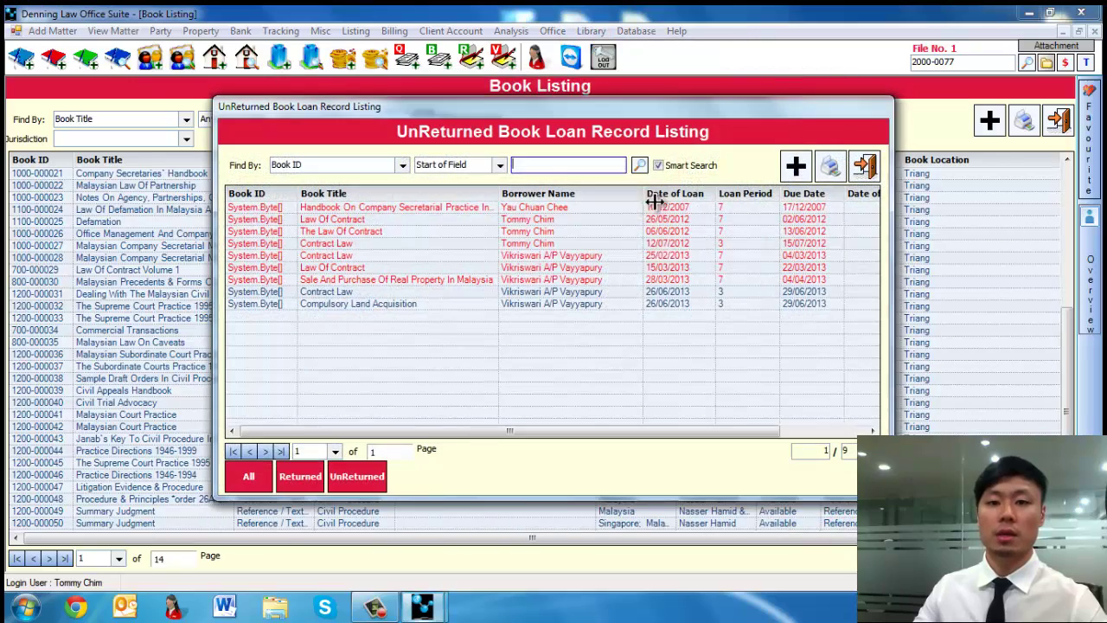
click(865, 166)
click(1057, 121)
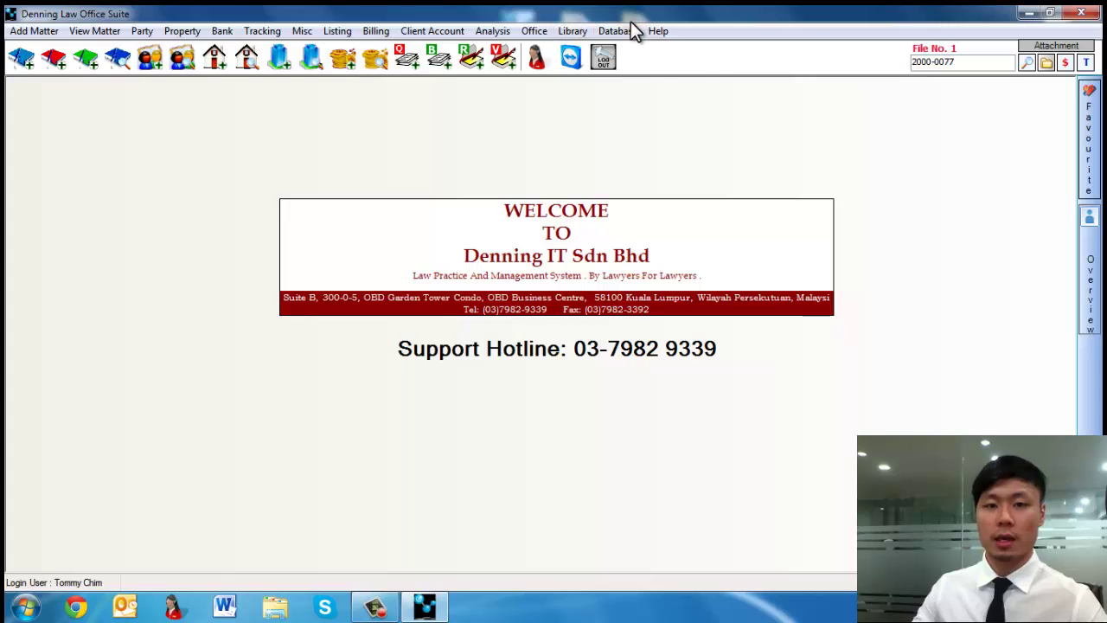
Open the Privilege Settings and remove the Add, Delete, Edit and View rights under Billing for the third user in the list
click(633, 30)
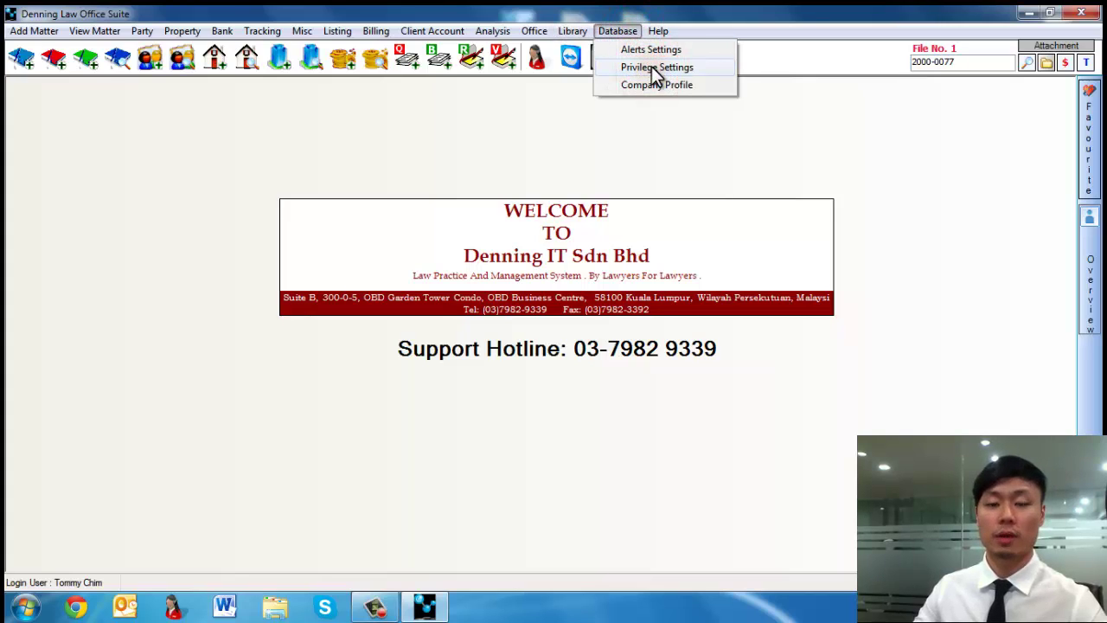
click(651, 66)
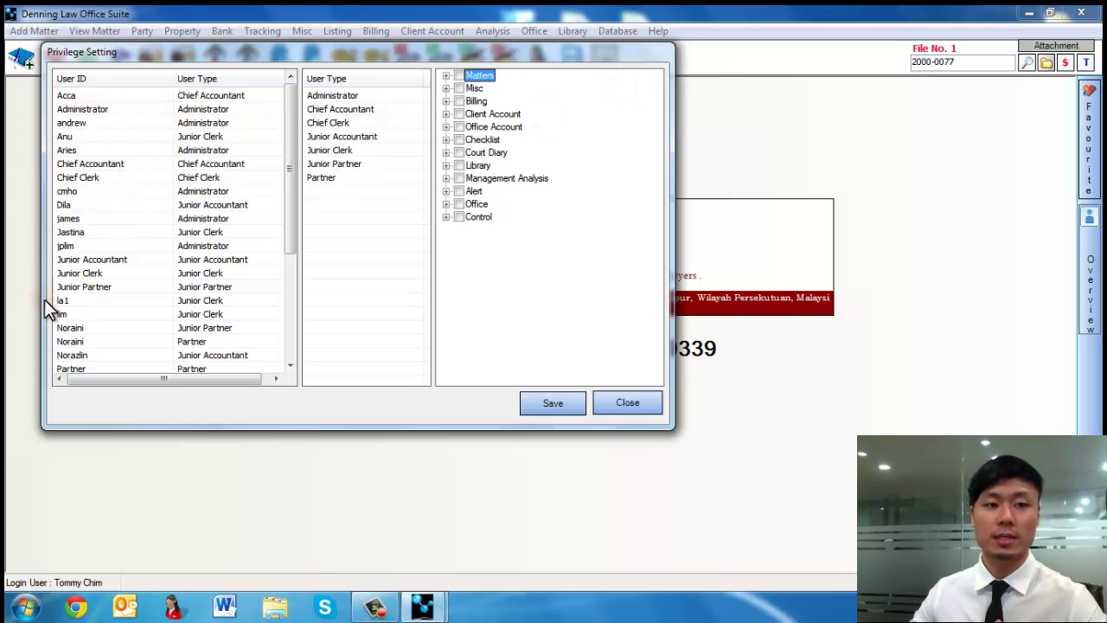
click(90, 123)
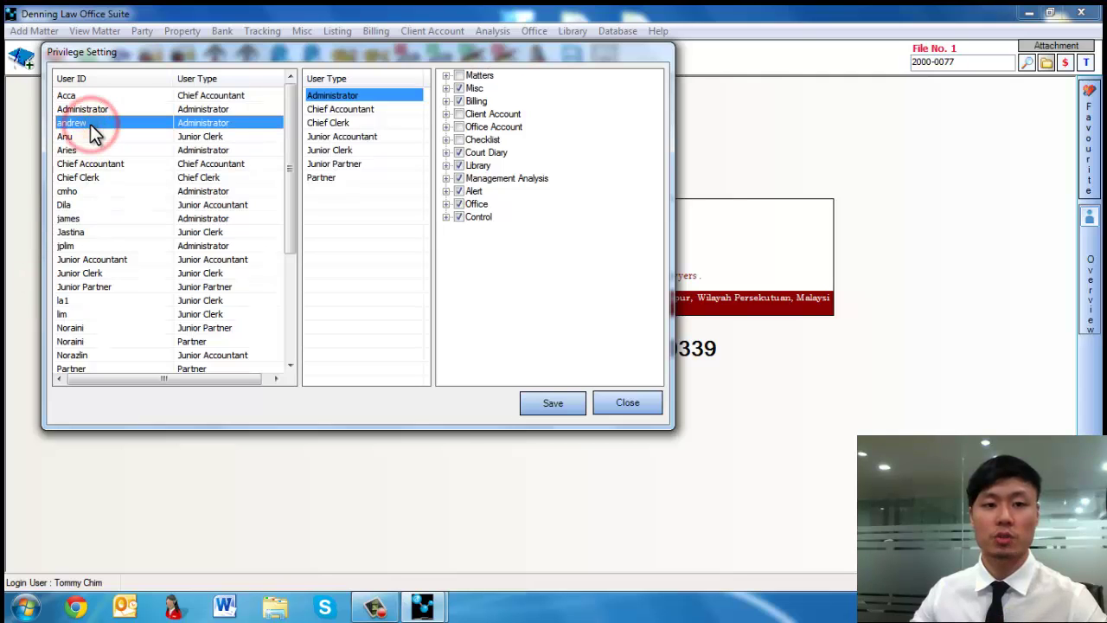
click(446, 102)
click(462, 152)
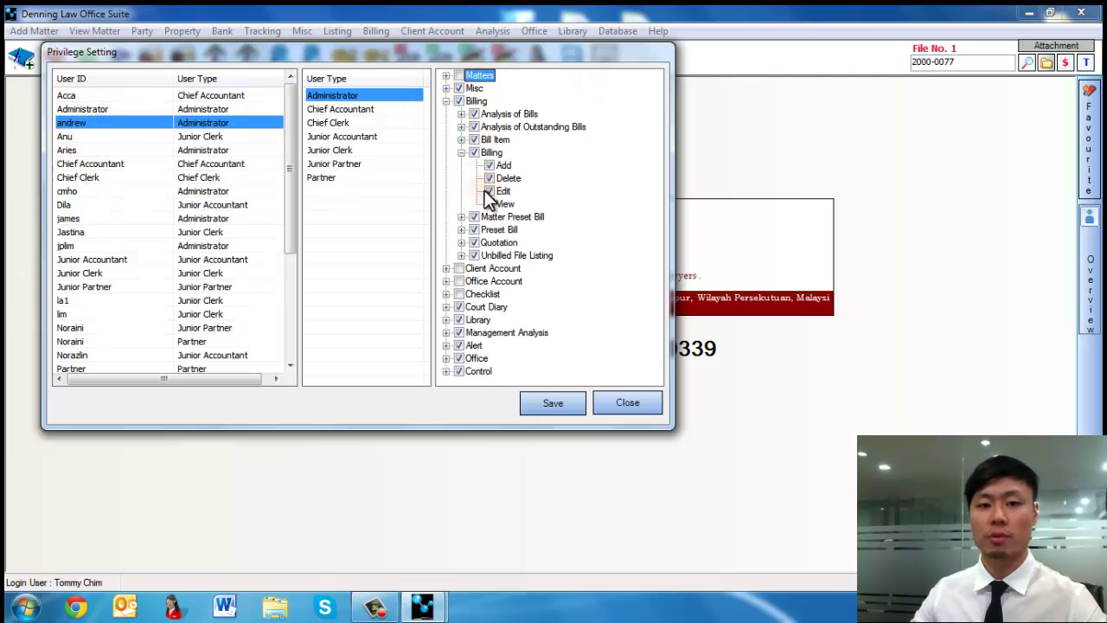
click(489, 203)
click(488, 192)
click(490, 178)
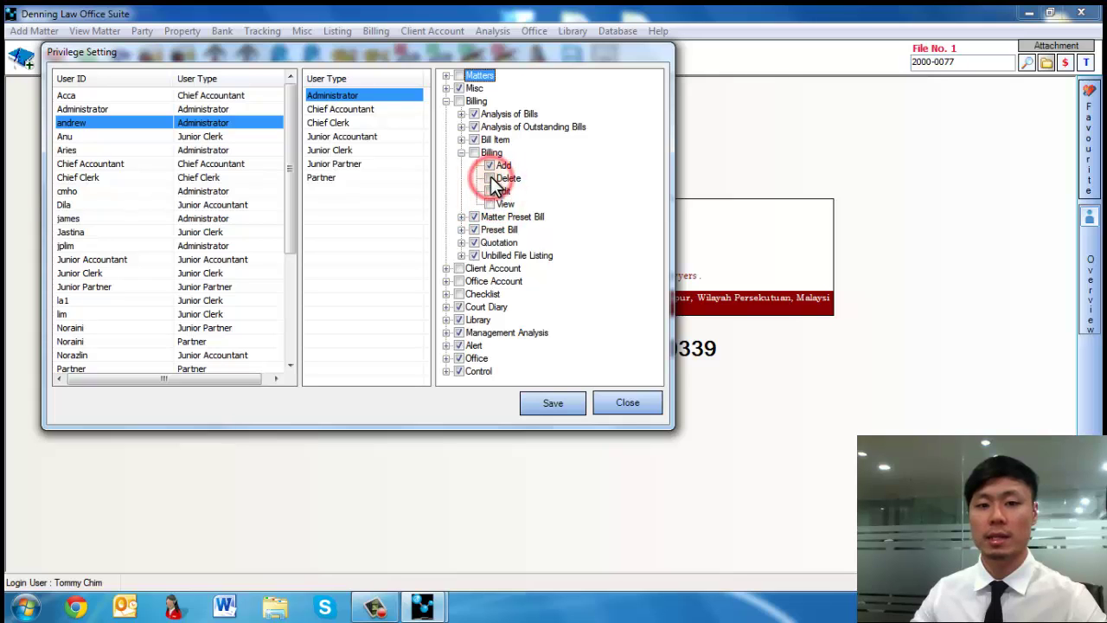
Remove the selected user's Add, Delete, Edit and View rights for SPA / SPA Related Loan conveyancing matters, and close the settings without saving
click(445, 76)
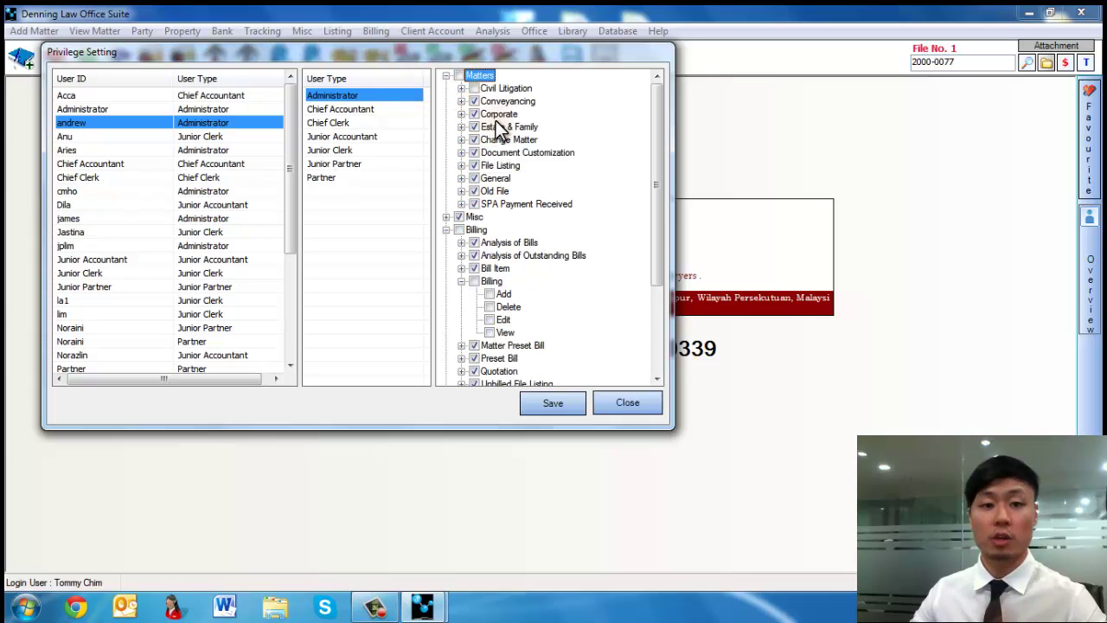
click(461, 102)
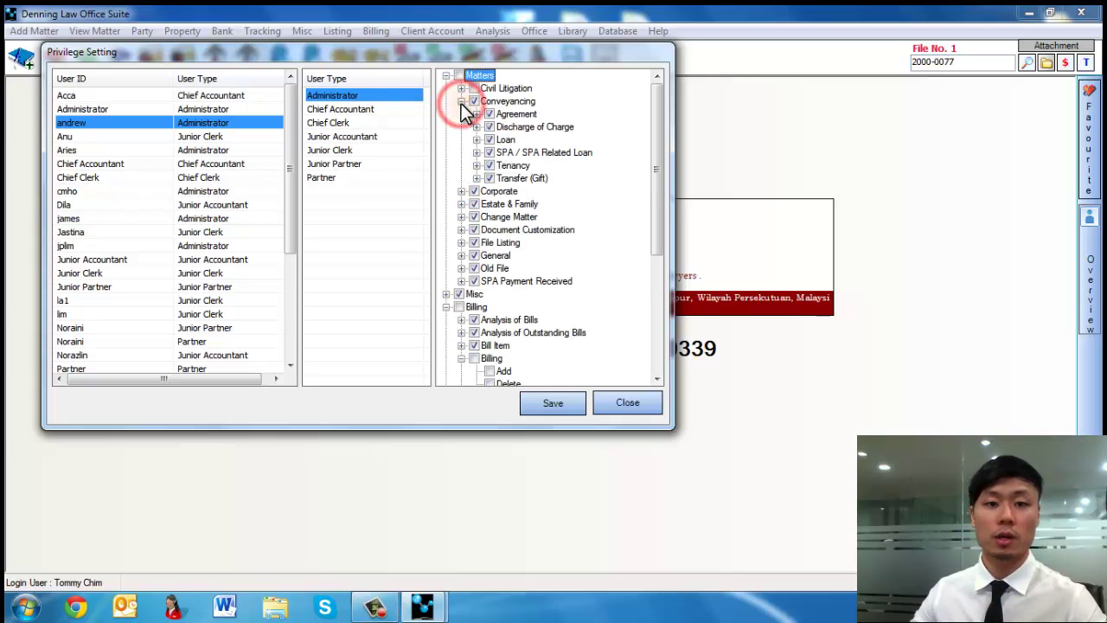
click(476, 153)
click(504, 204)
click(505, 191)
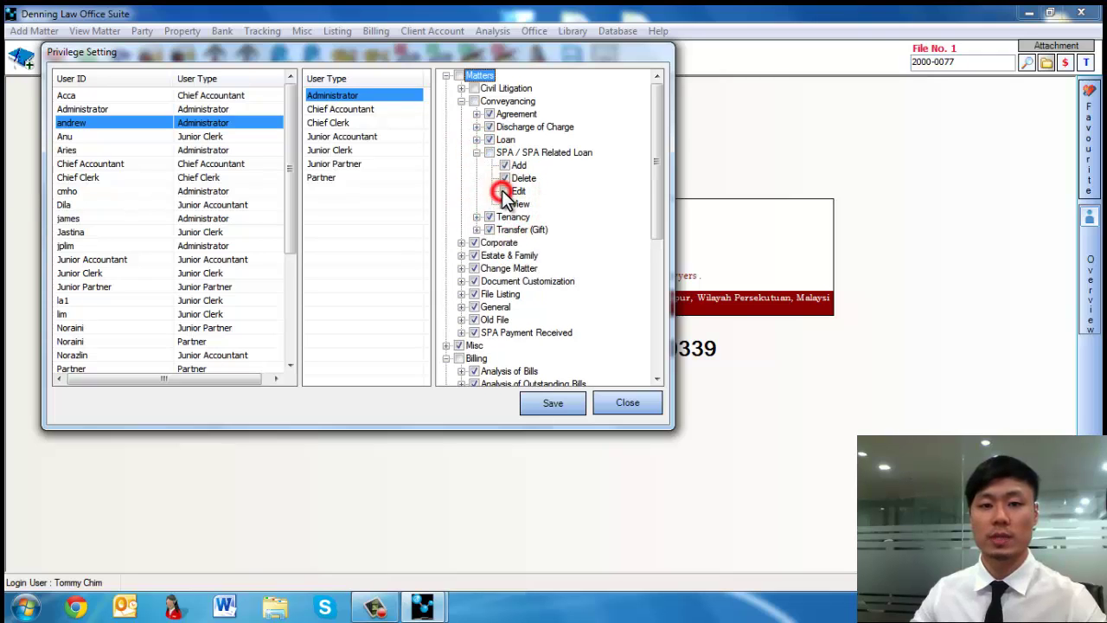
click(505, 178)
click(505, 165)
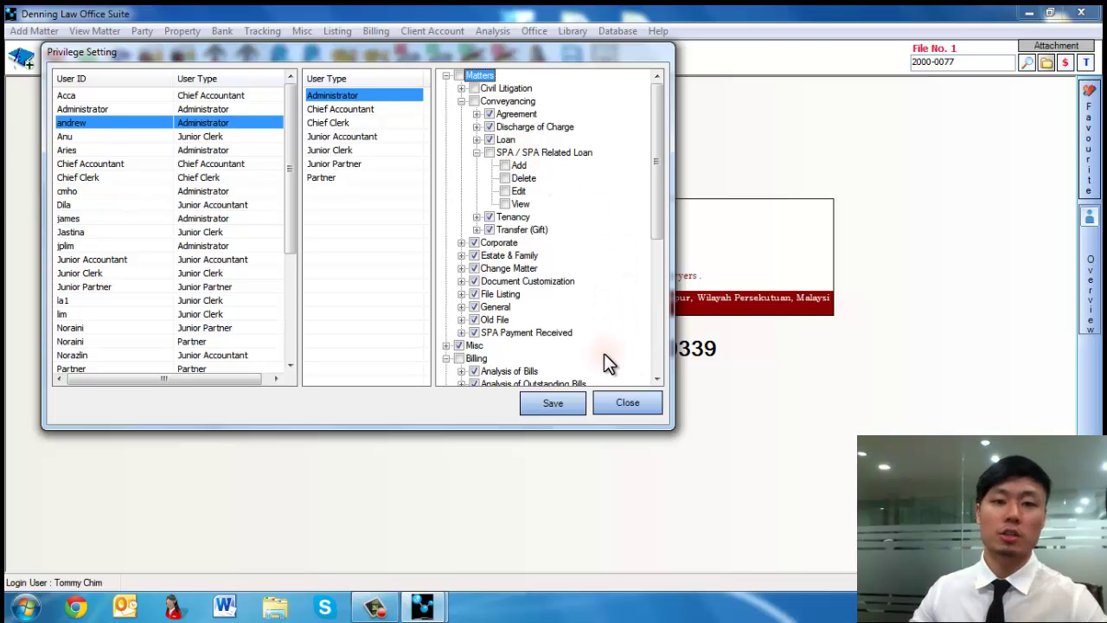
click(617, 401)
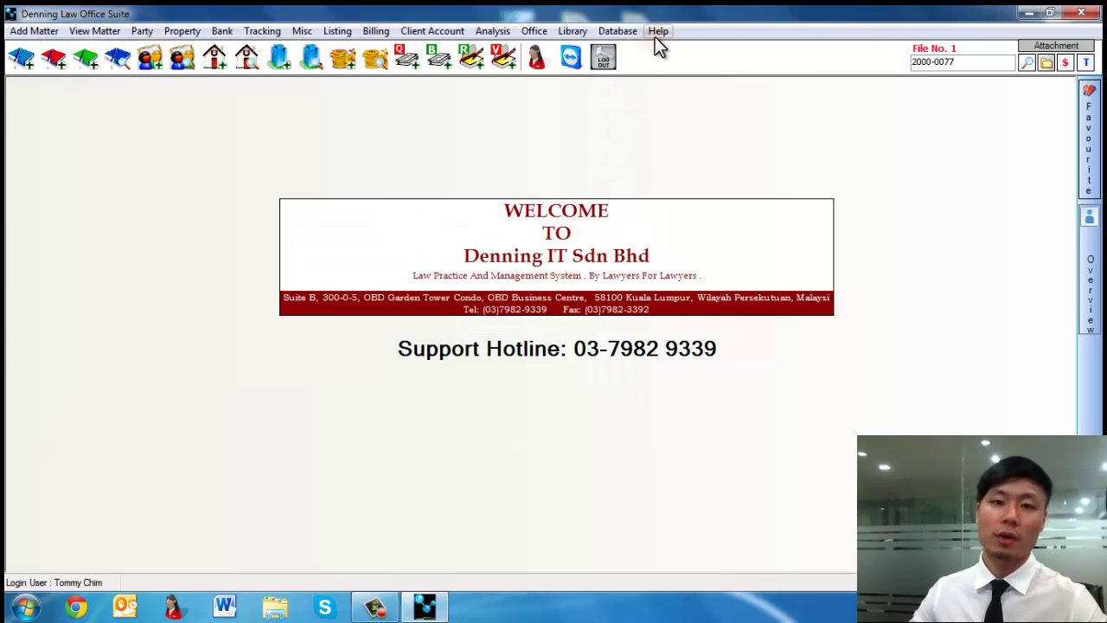
click(667, 32)
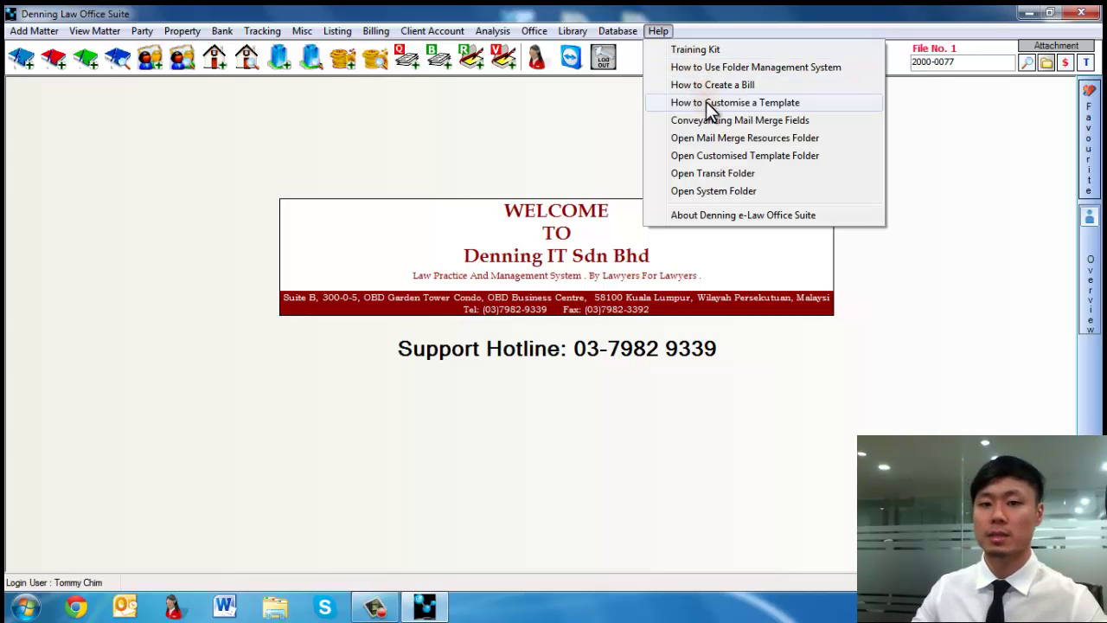
click(692, 15)
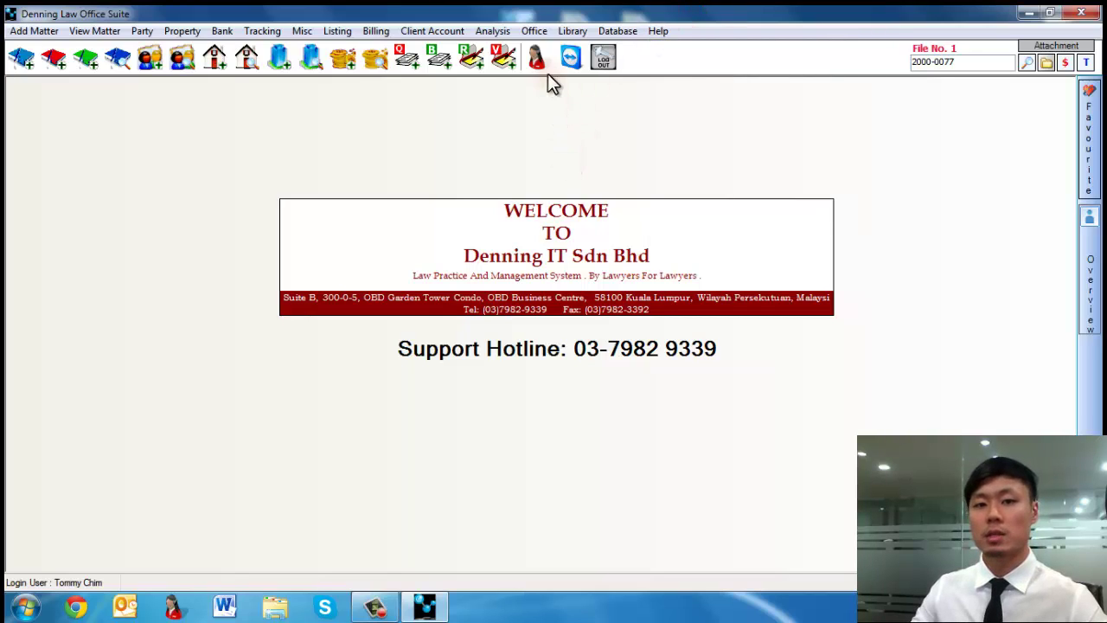